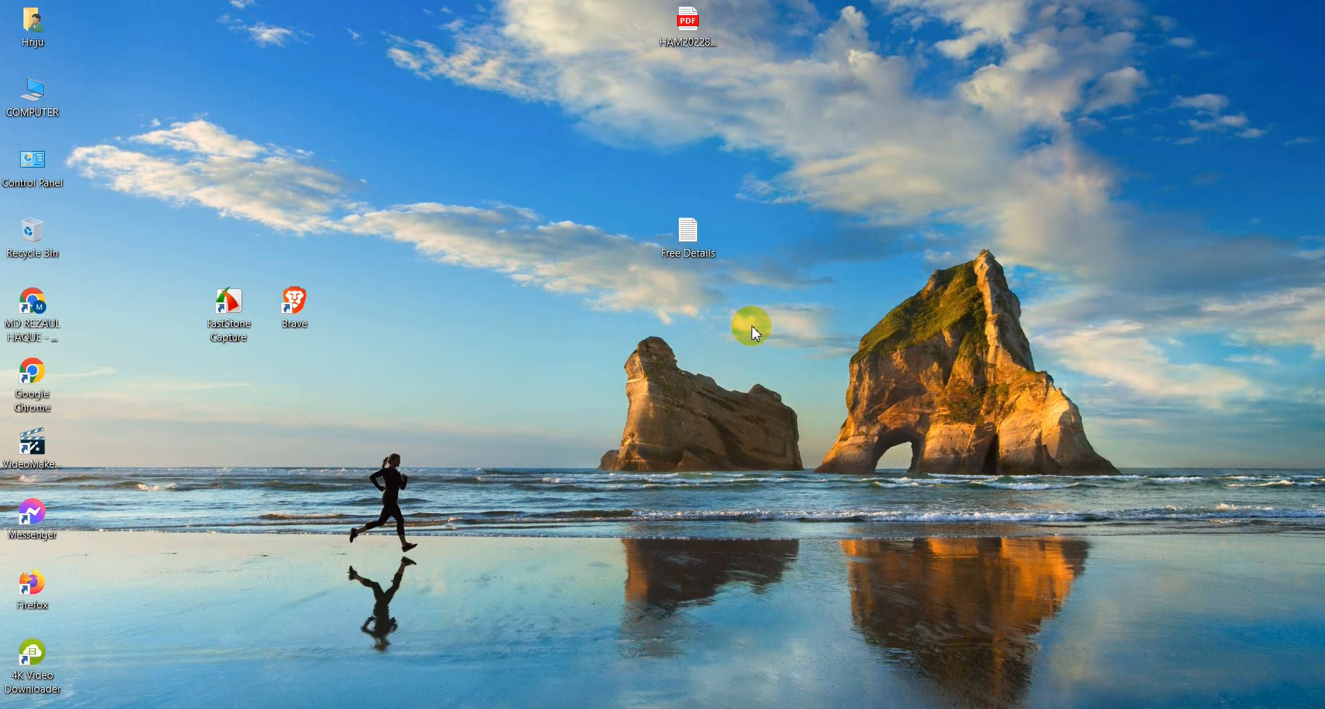
Step: Open Chrome with the IT Expert profile in a maximized window and go to the bookmarked YouTube site
right_click(653, 373)
left_click(469, 708)
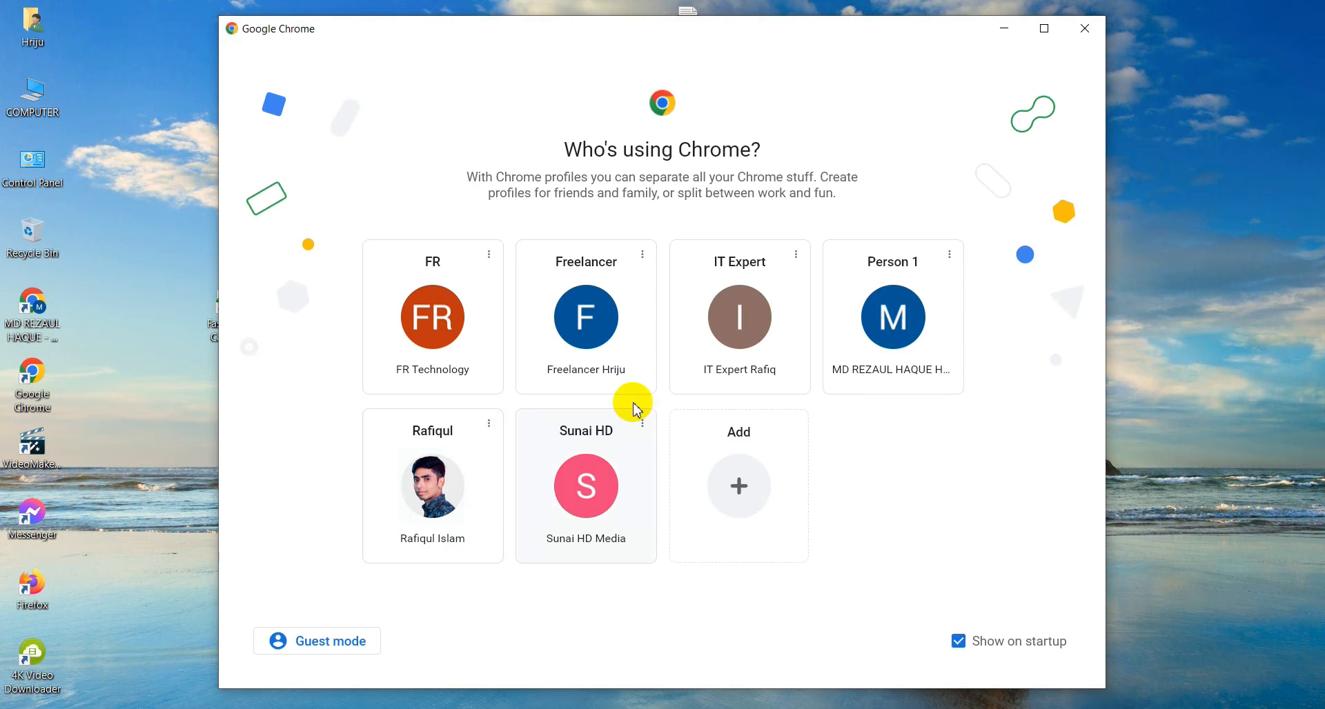
left_click(704, 354)
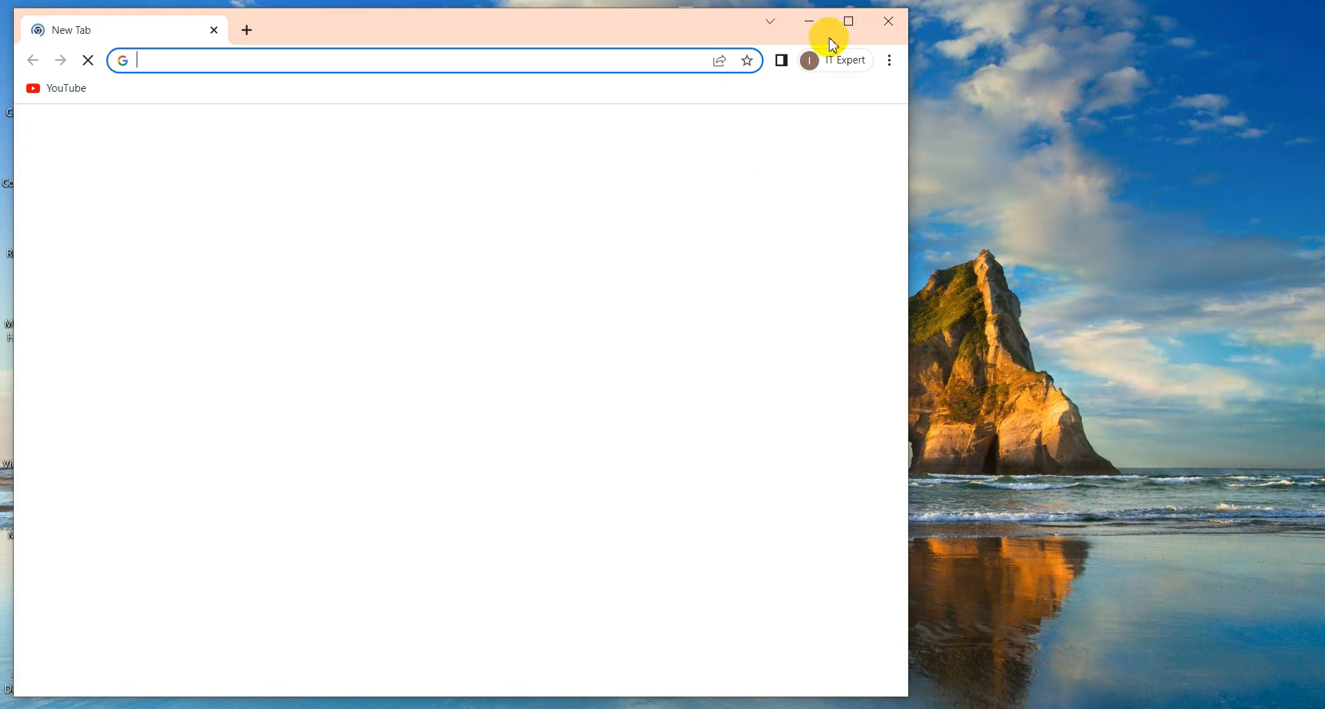
left_click(848, 22)
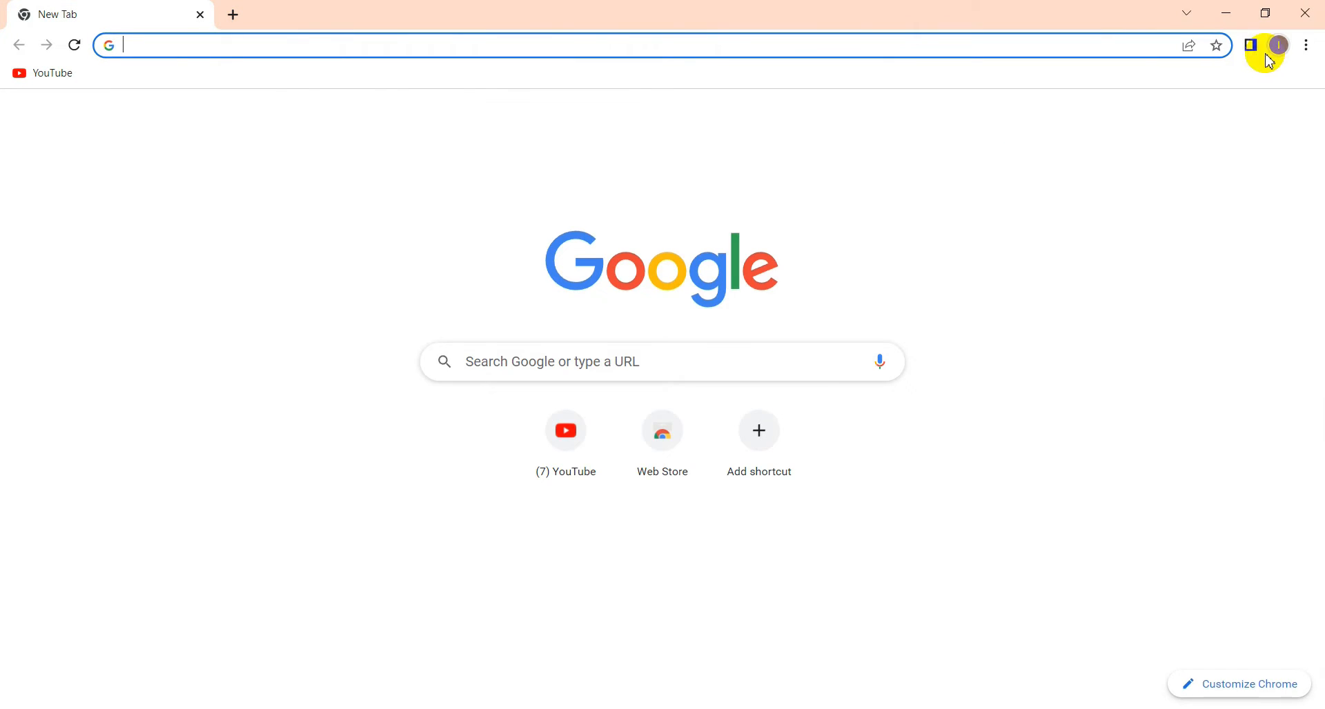
left_click(55, 77)
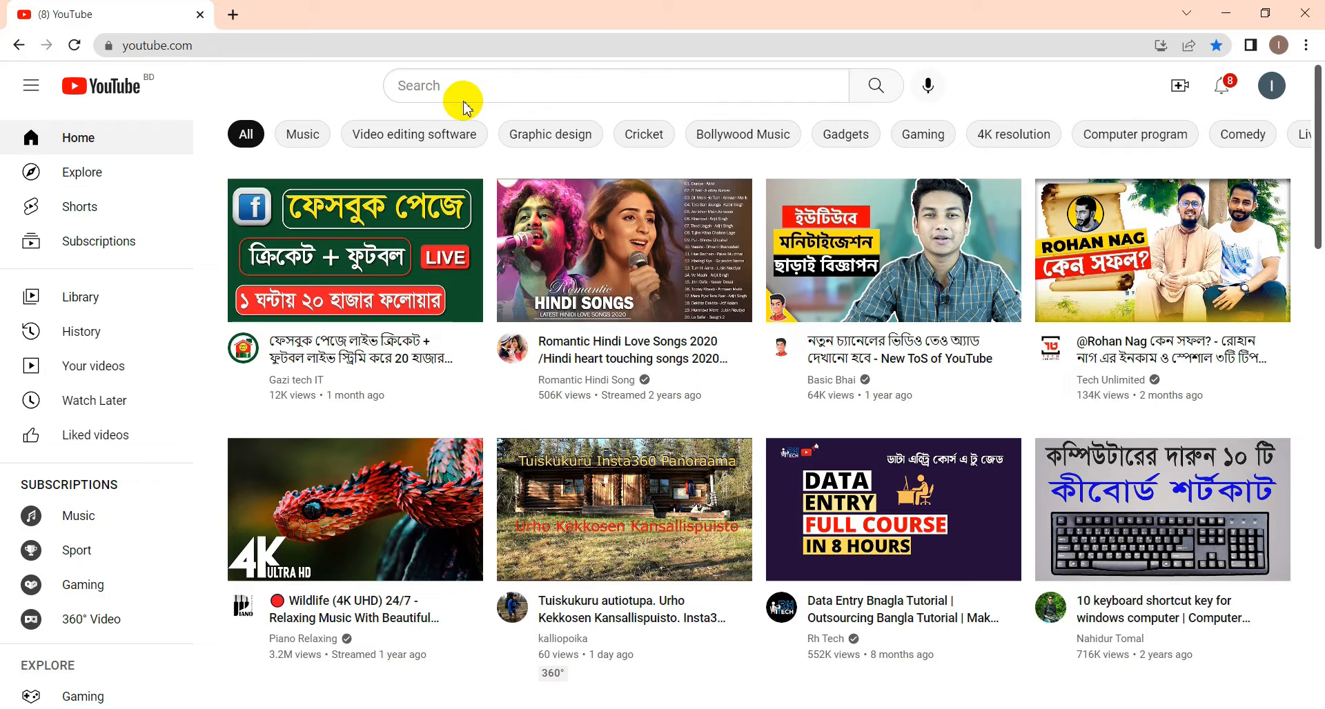
Step: Switch the YouTube account to the one that has a channel with no subscribers
left_click(1274, 86)
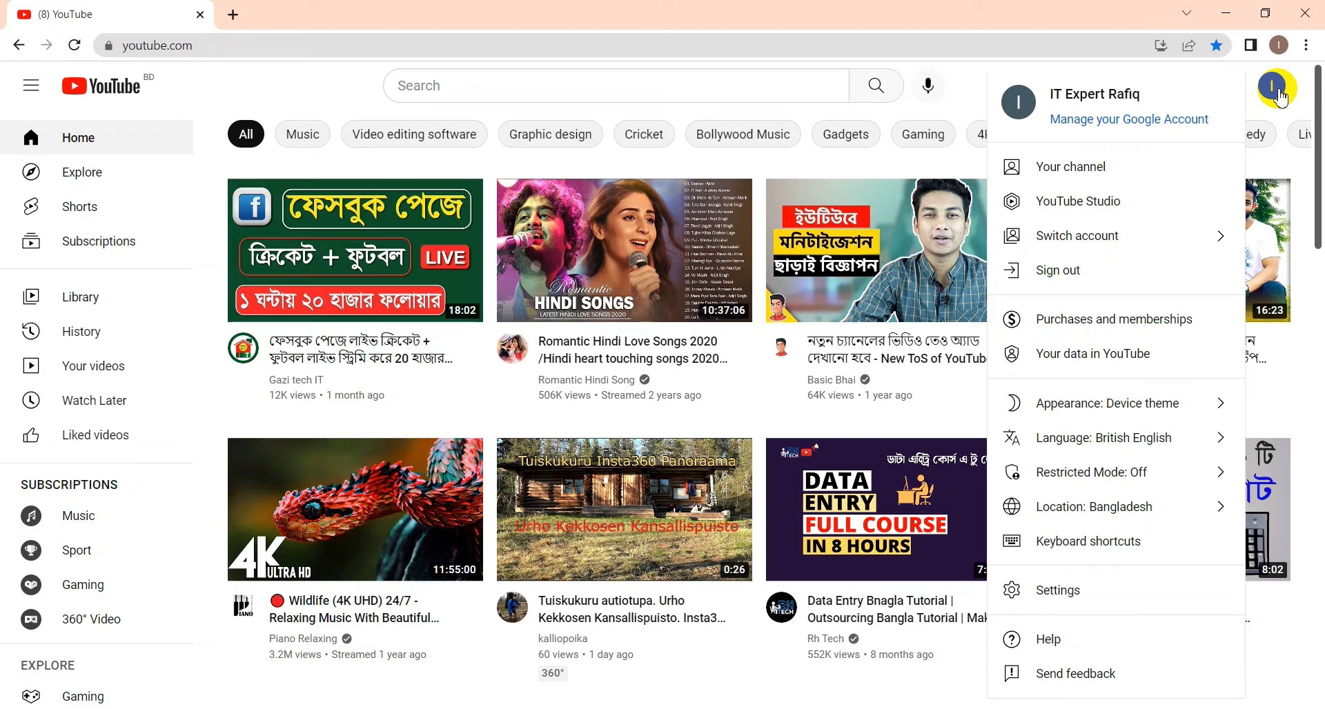
left_click(1135, 242)
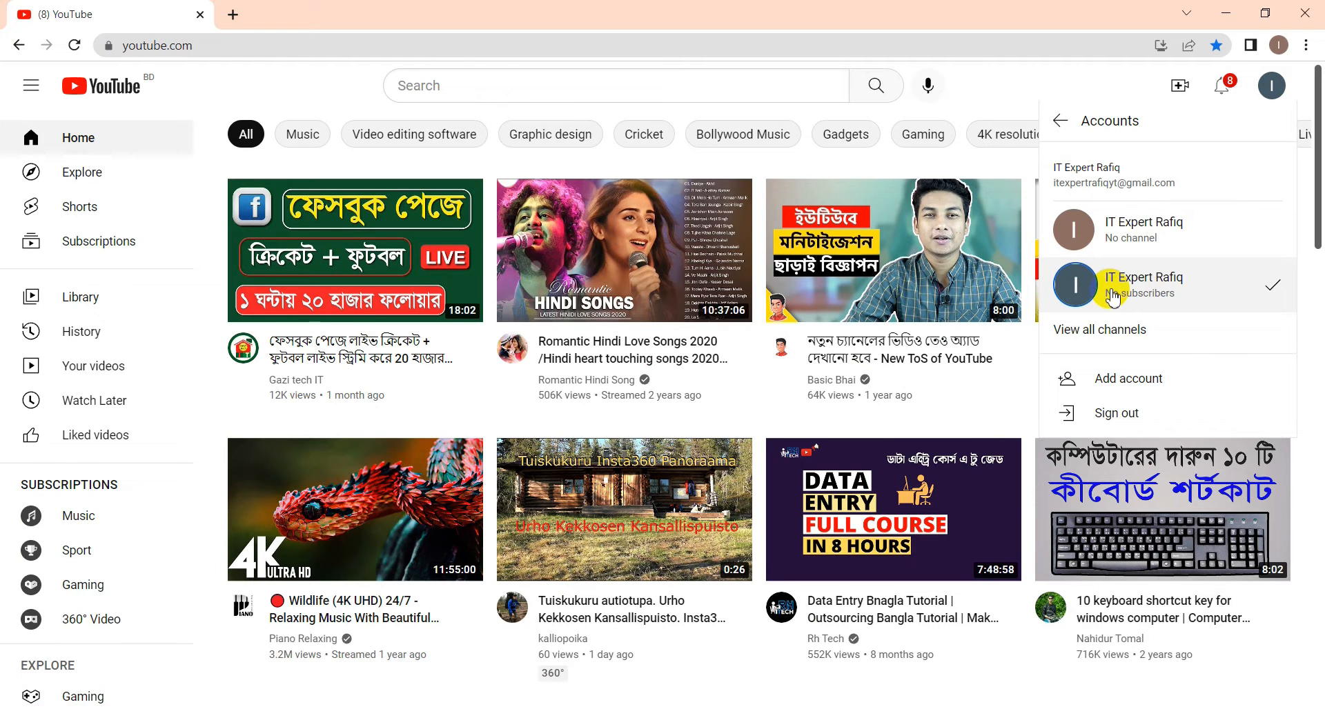
left_click(1156, 286)
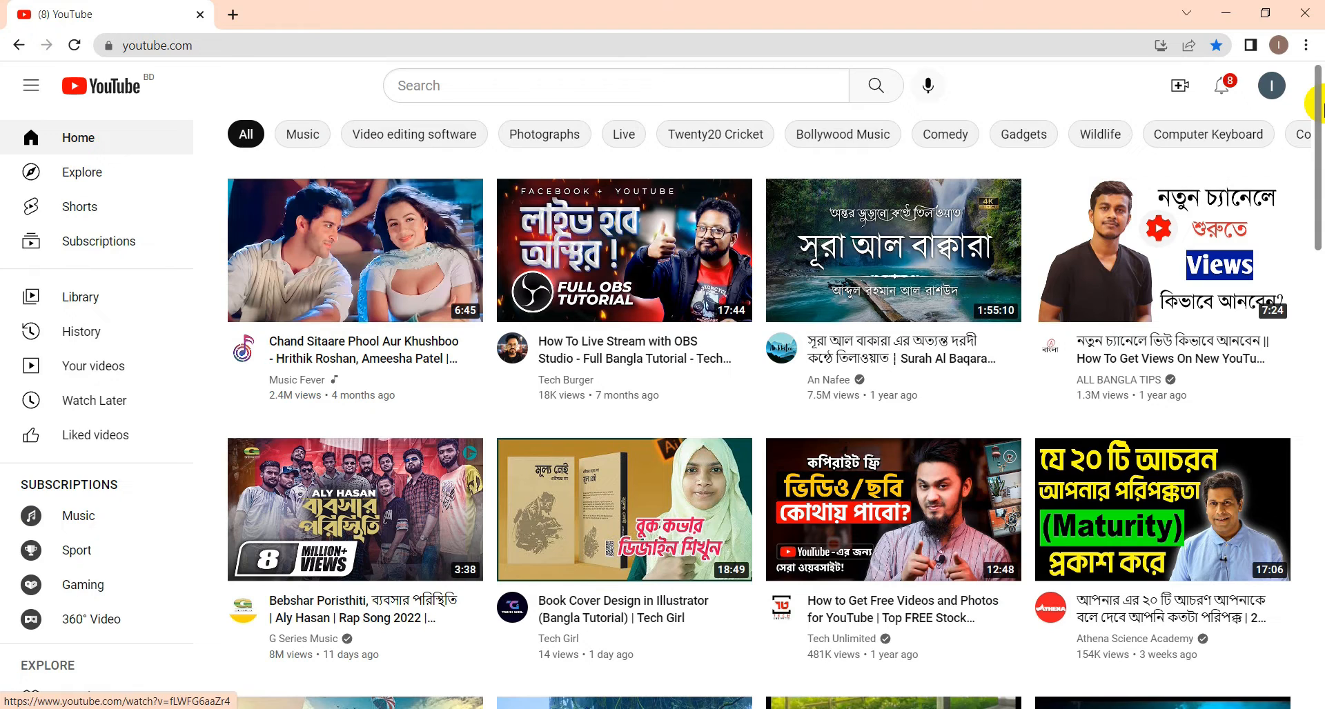
Step: Look over the account options and the channel's video content page in YouTube Studio, closing the Studio page when done
left_click(1270, 87)
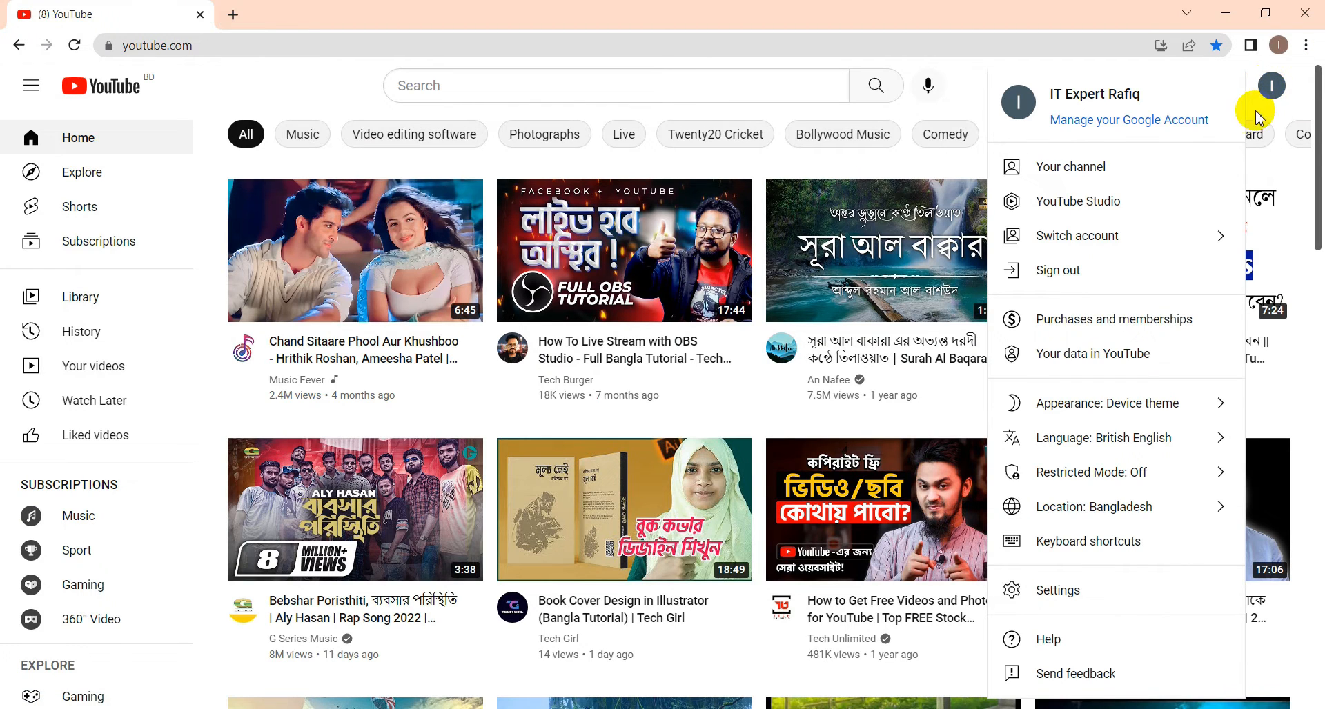
left_click(1066, 211)
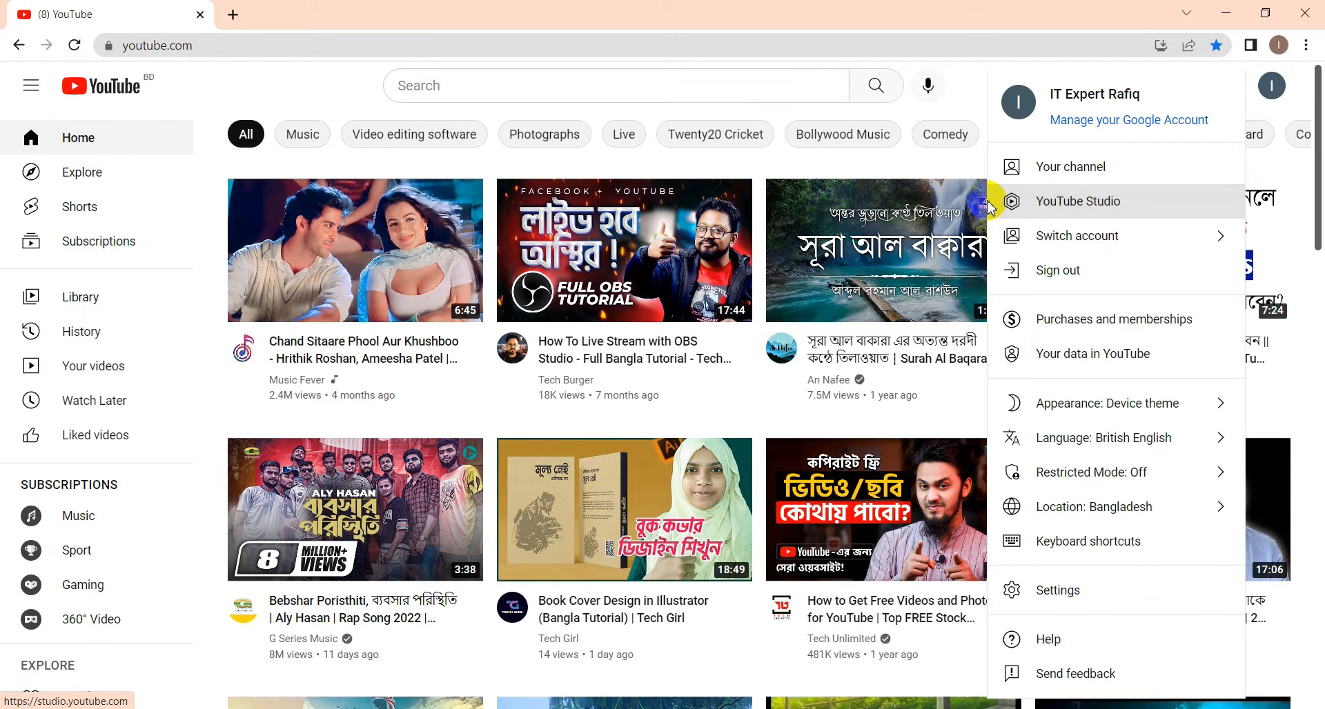
left_click(260, 97)
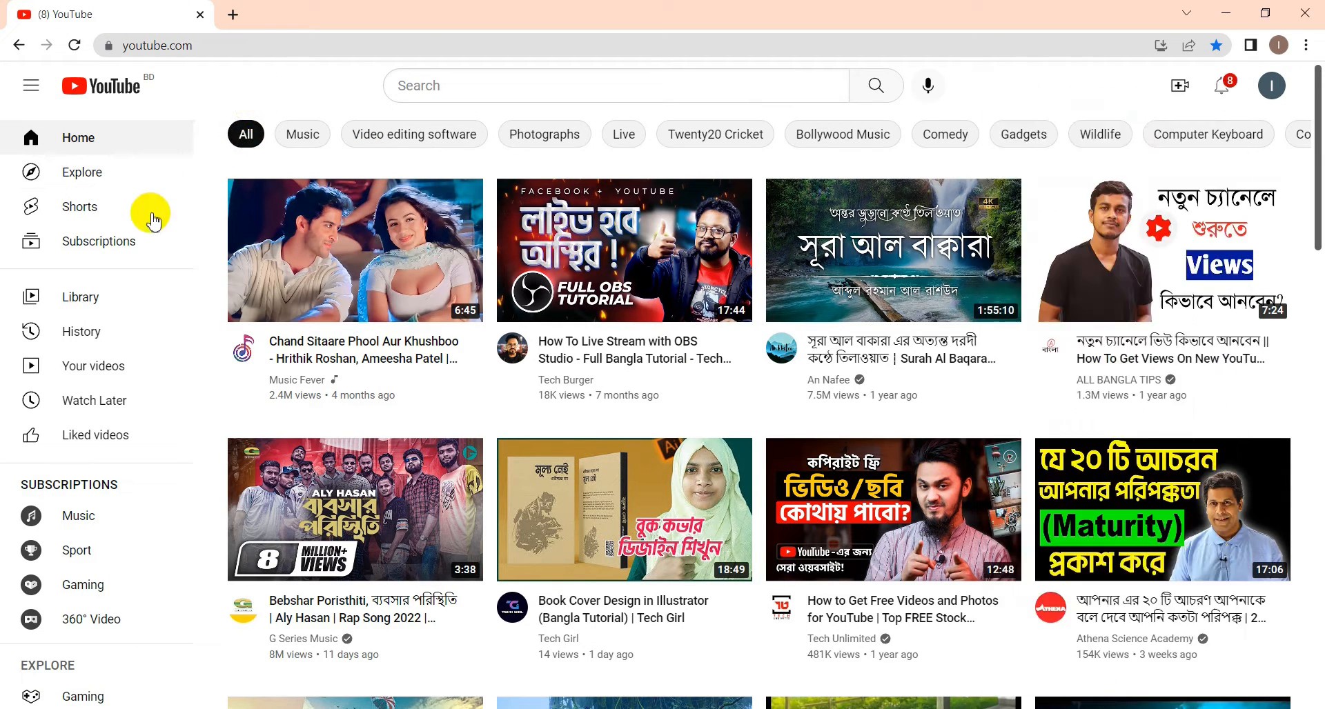
left_click(89, 369)
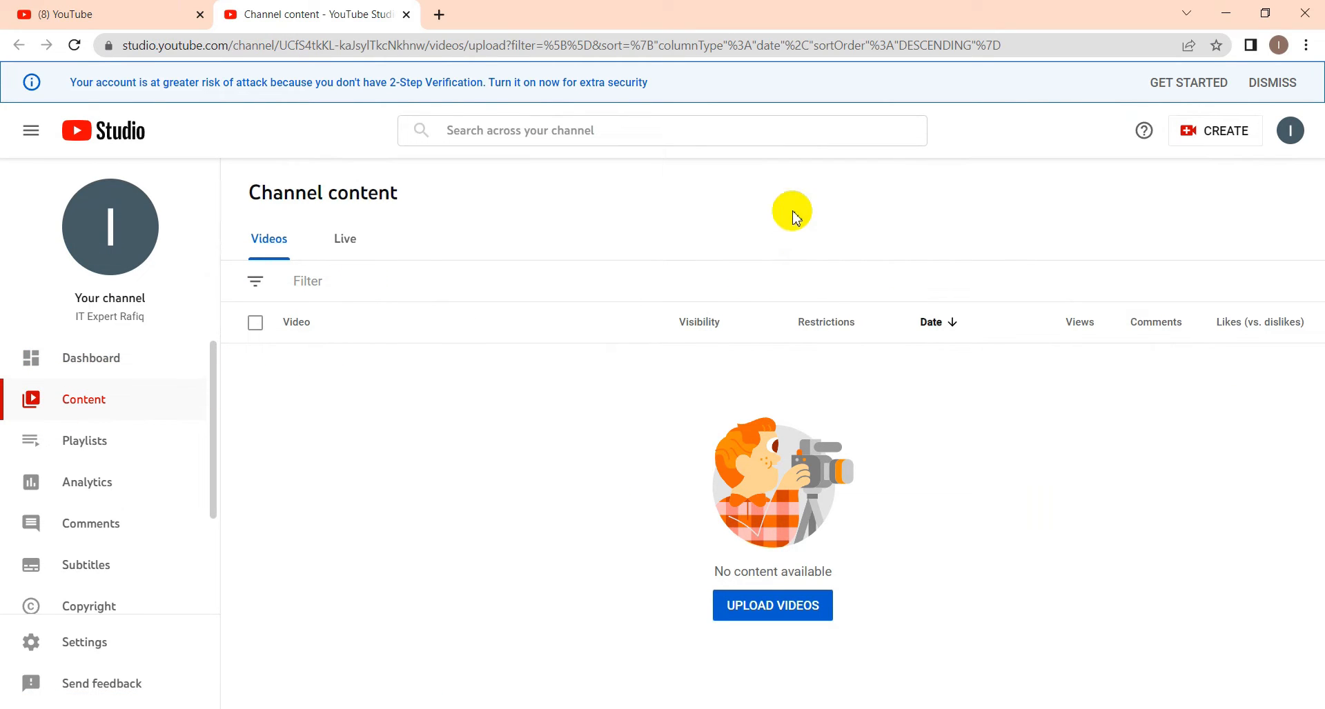
left_click(407, 15)
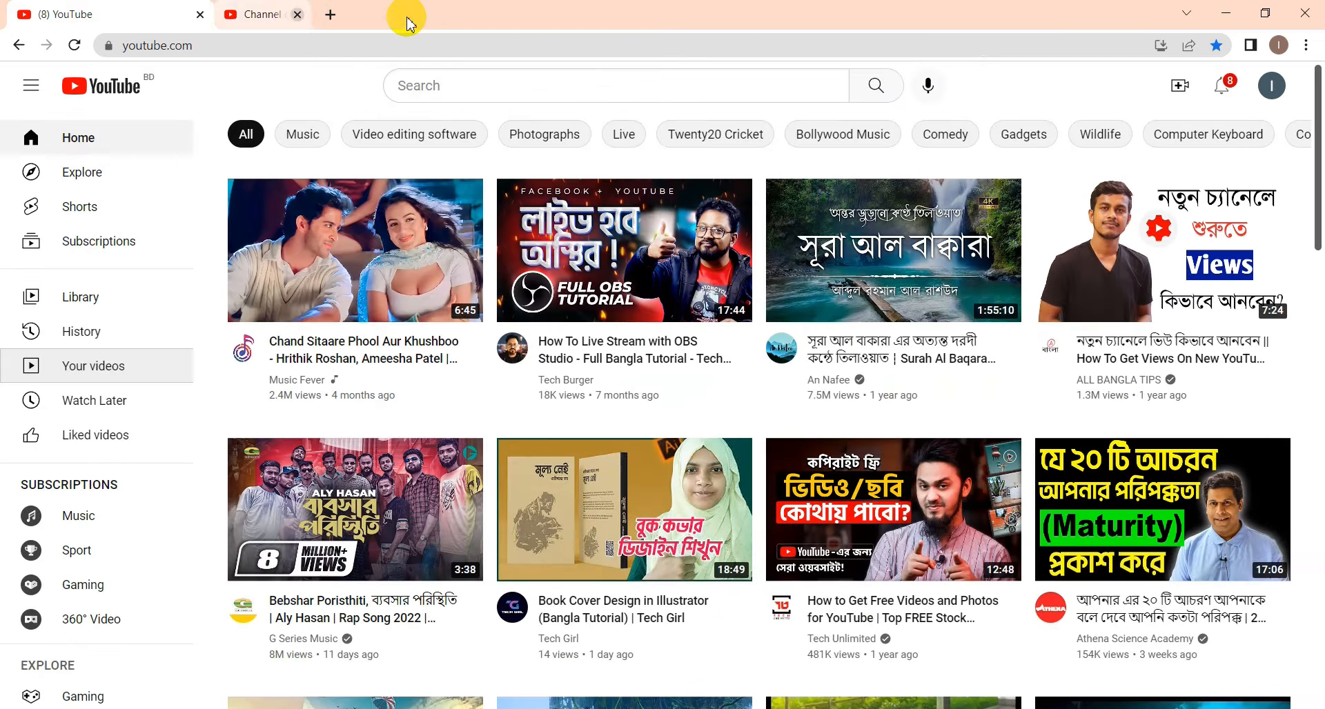
Step: Open the channel's page, go to its customisation page in YouTube Studio and review the Layout settings
left_click(1278, 90)
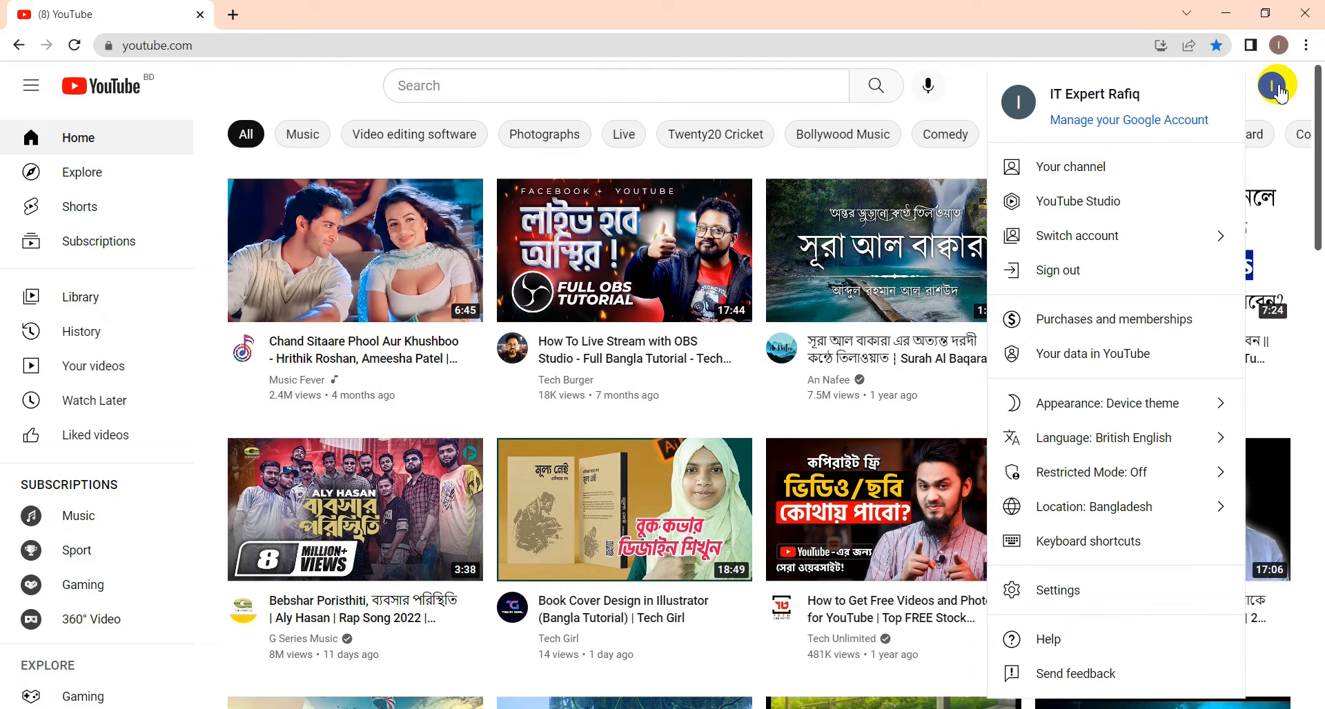
left_click(1083, 173)
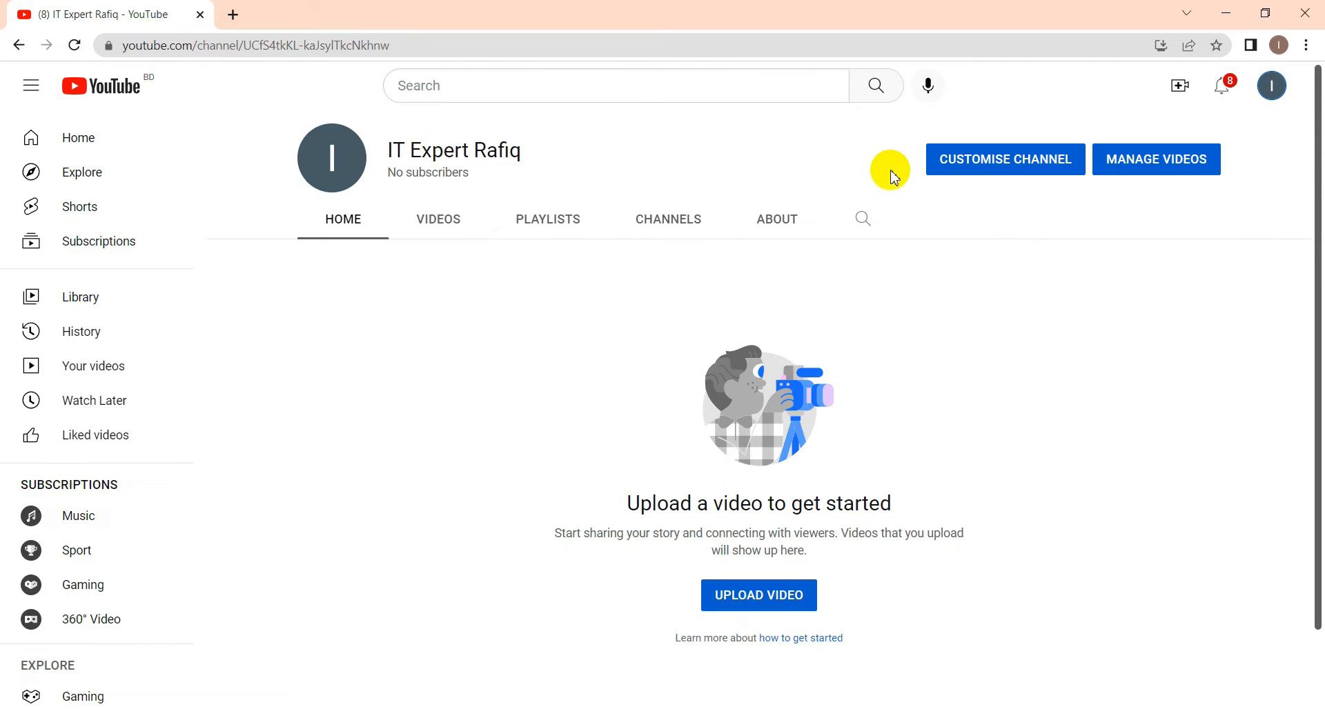
left_click(1018, 170)
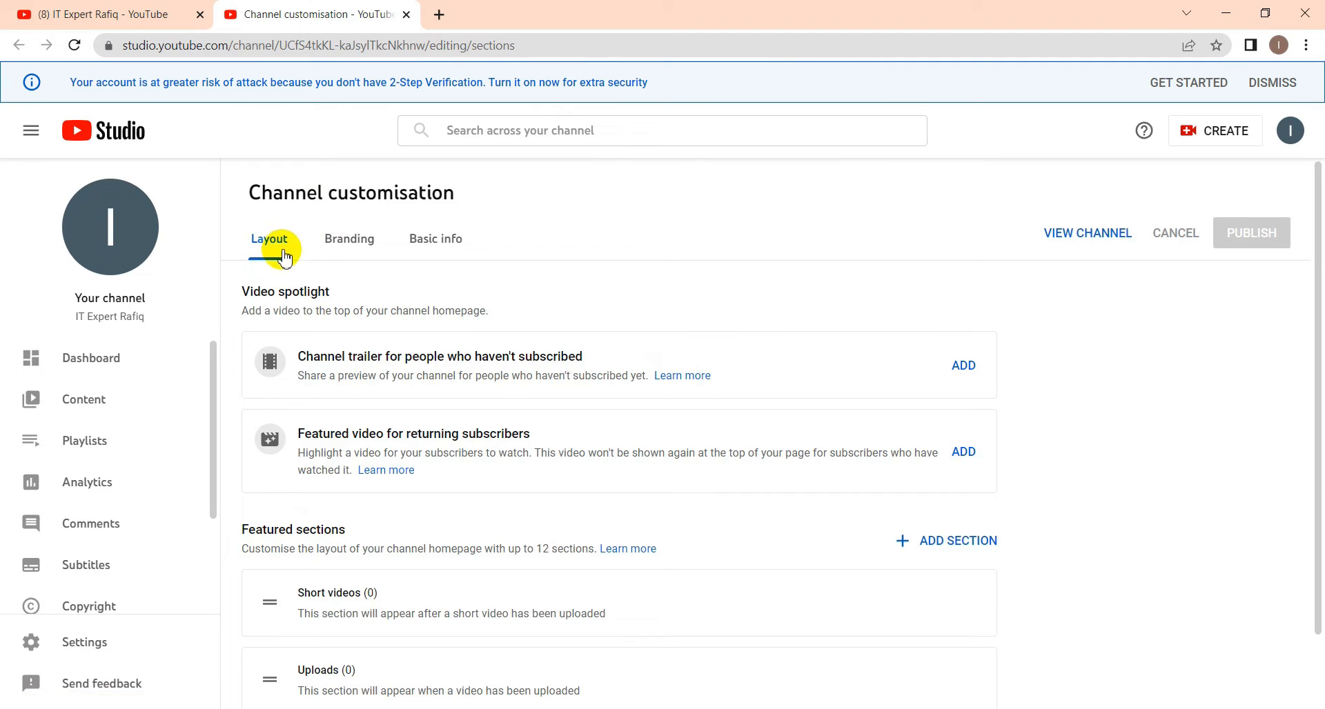
scroll(280, 345, "down", 2)
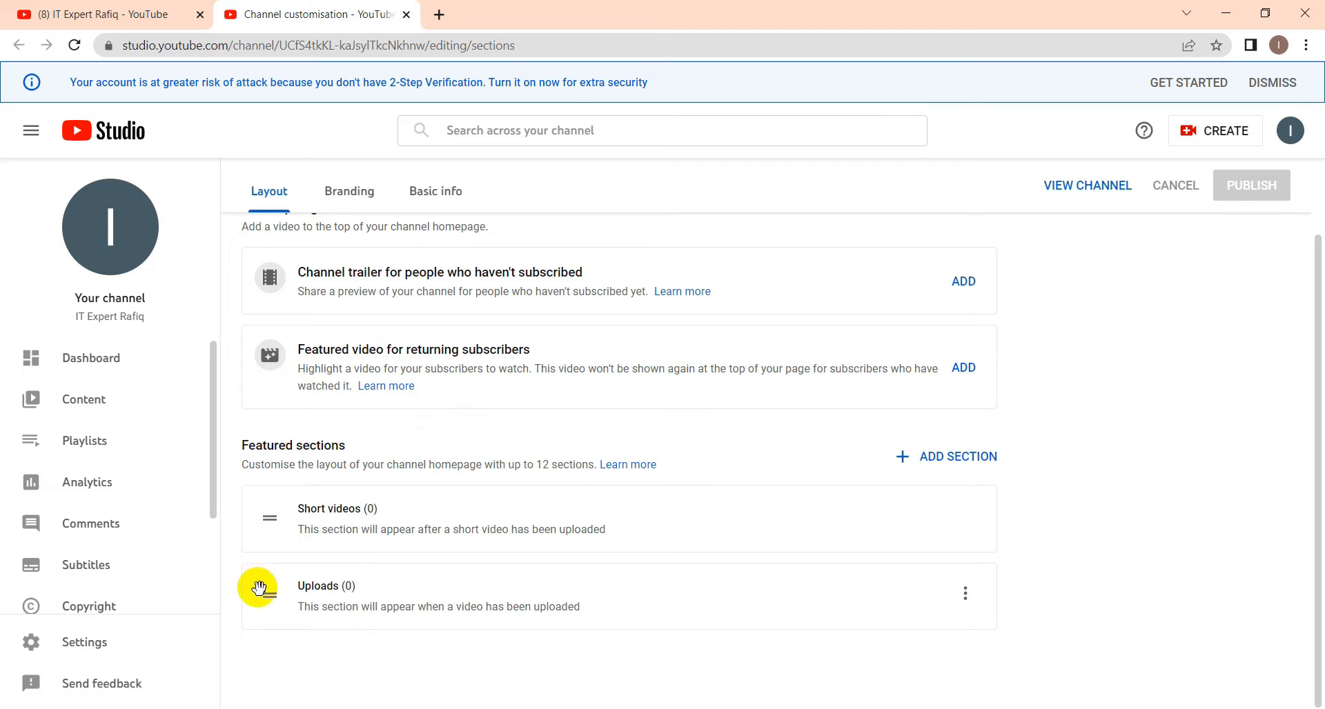
Step: Review the profile picture size and format requirements in the channel's Branding settings
left_click(345, 193)
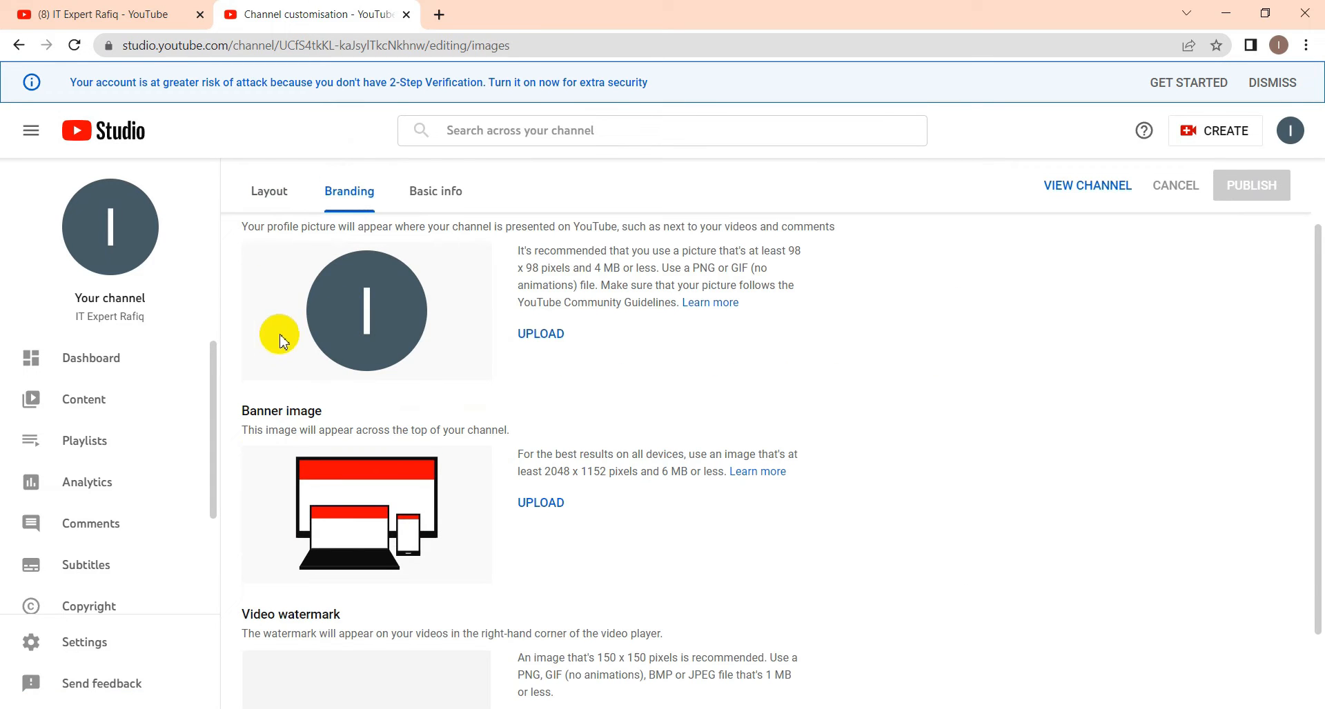
scroll(283, 339, "up", 2)
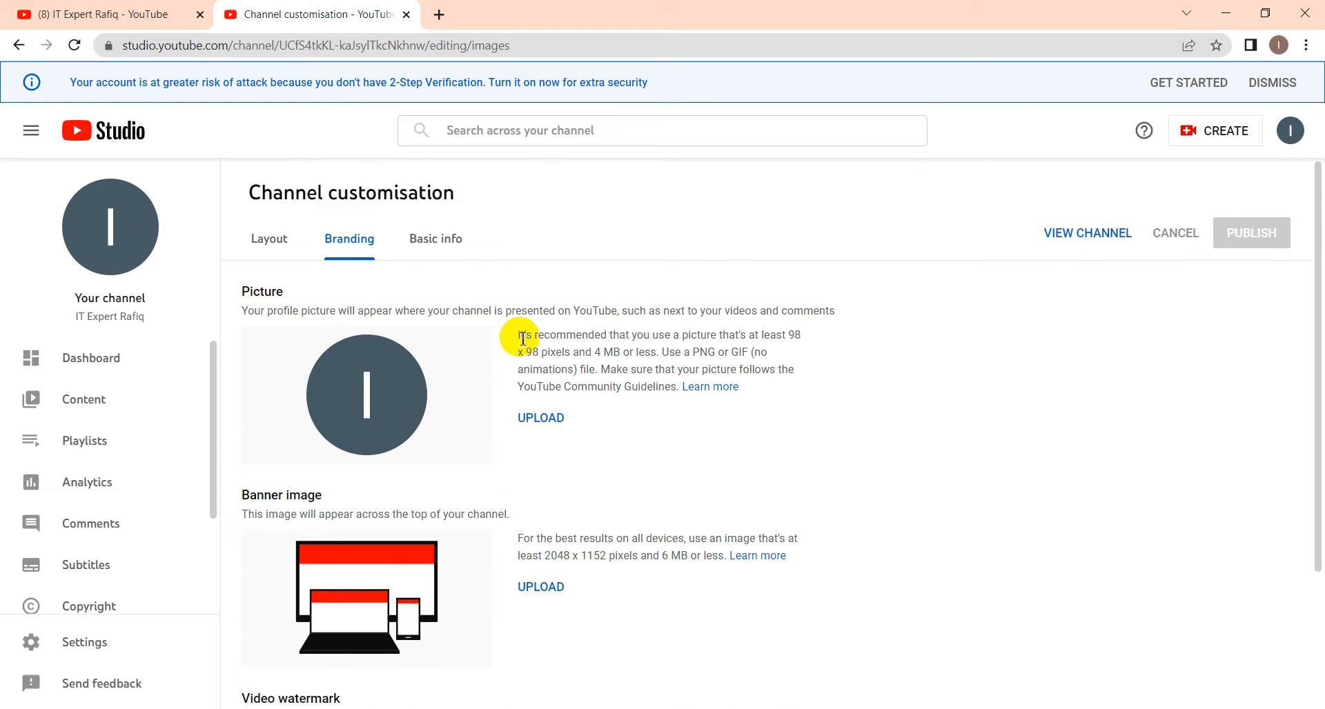
left_click_drag(519, 334, 774, 370)
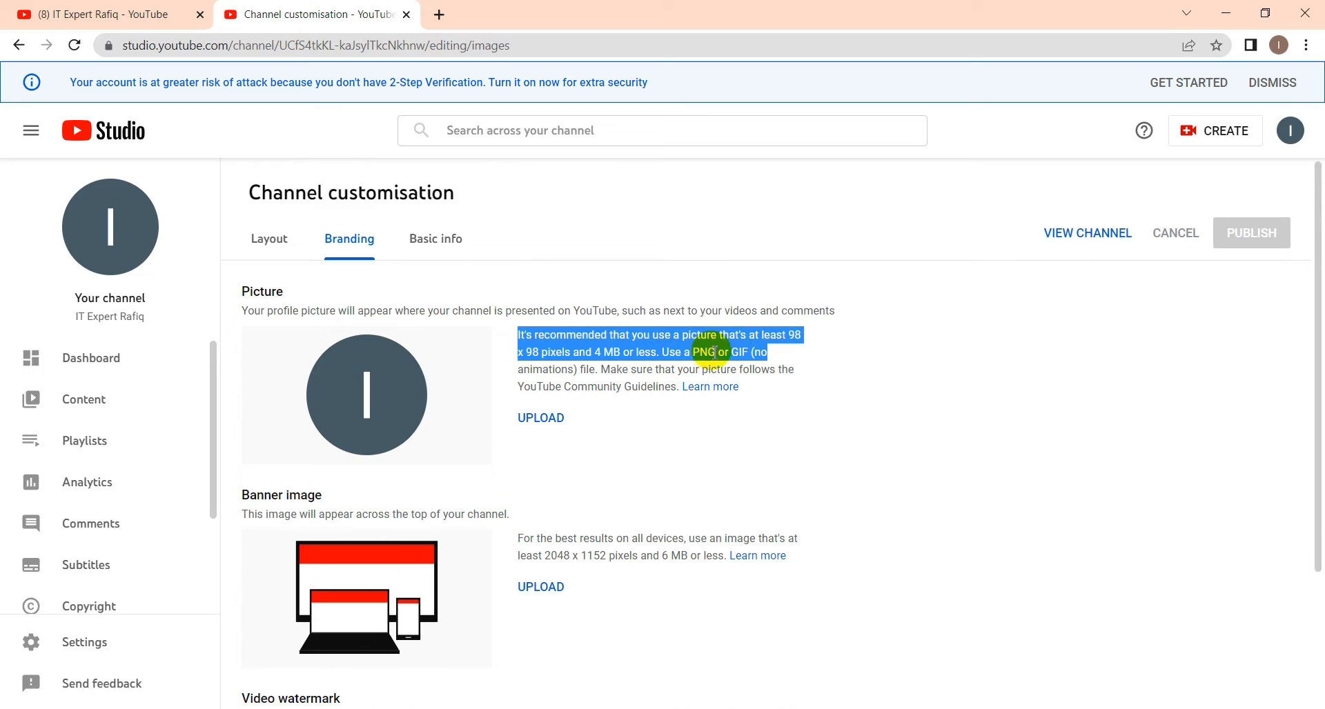
left_click(618, 425)
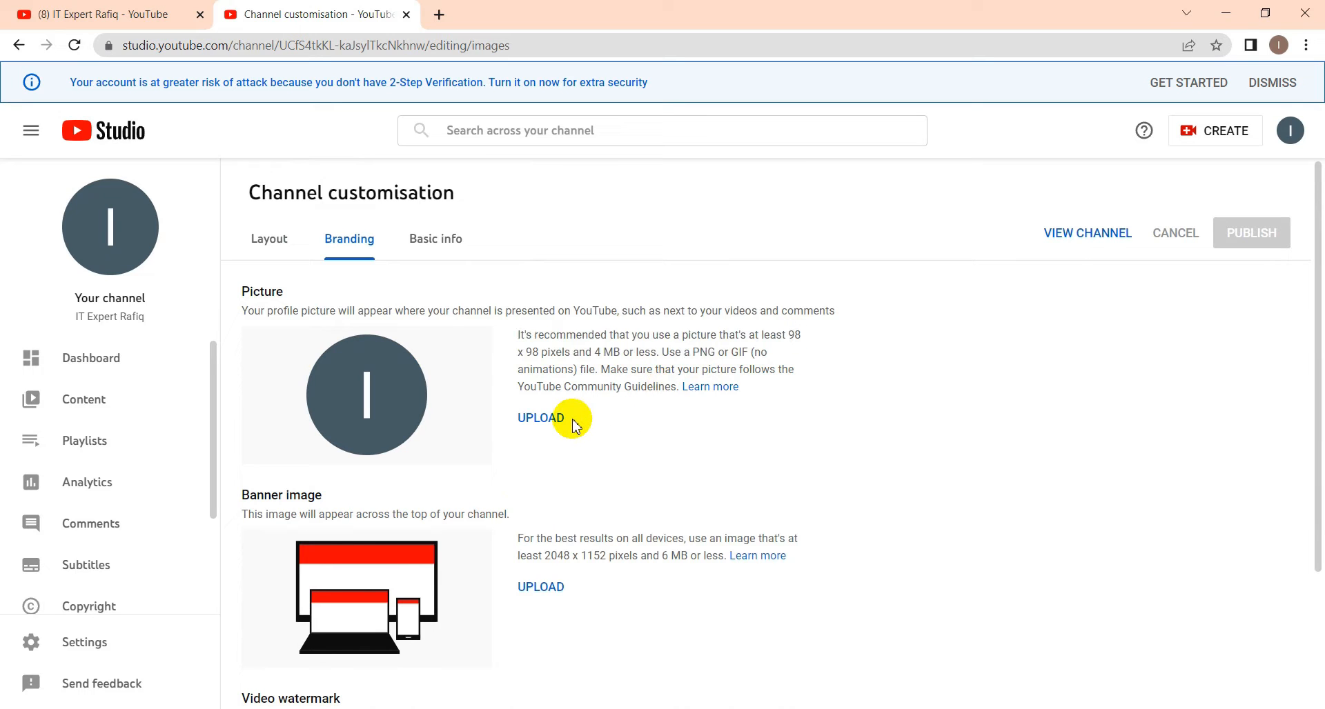
left_click(541, 419)
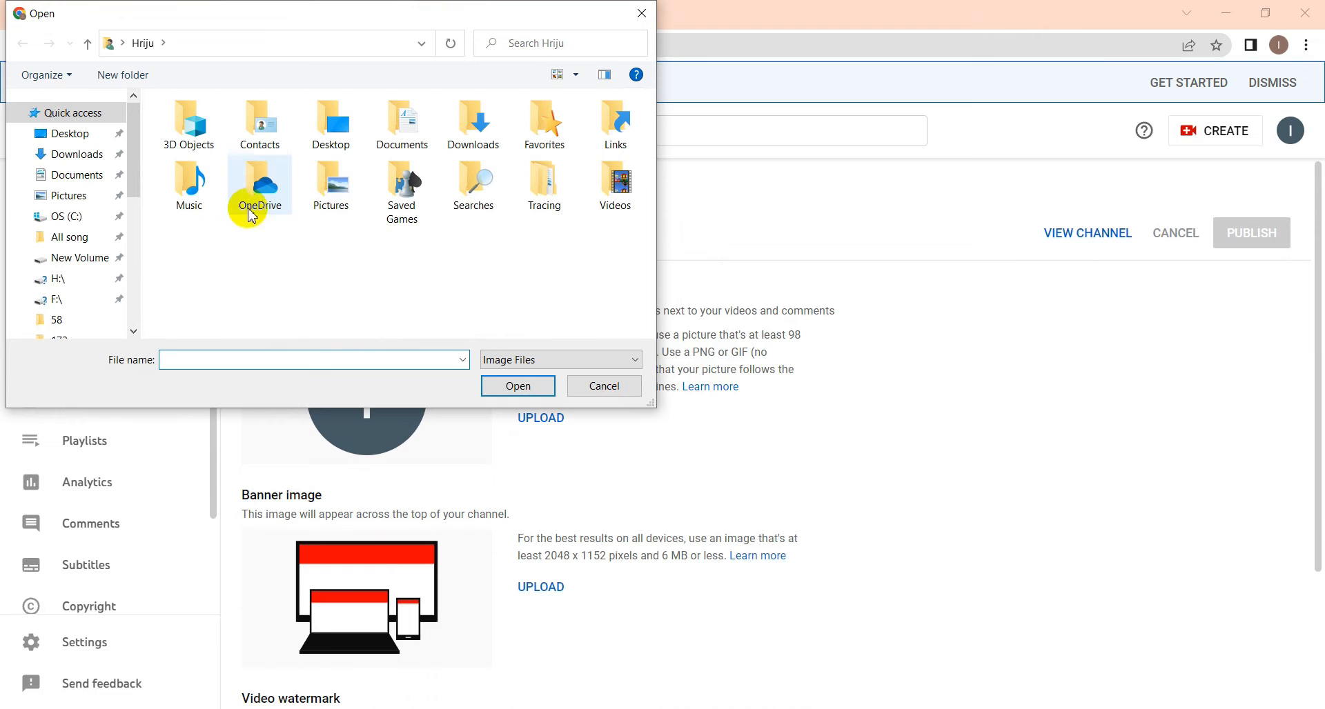
left_click(86, 156)
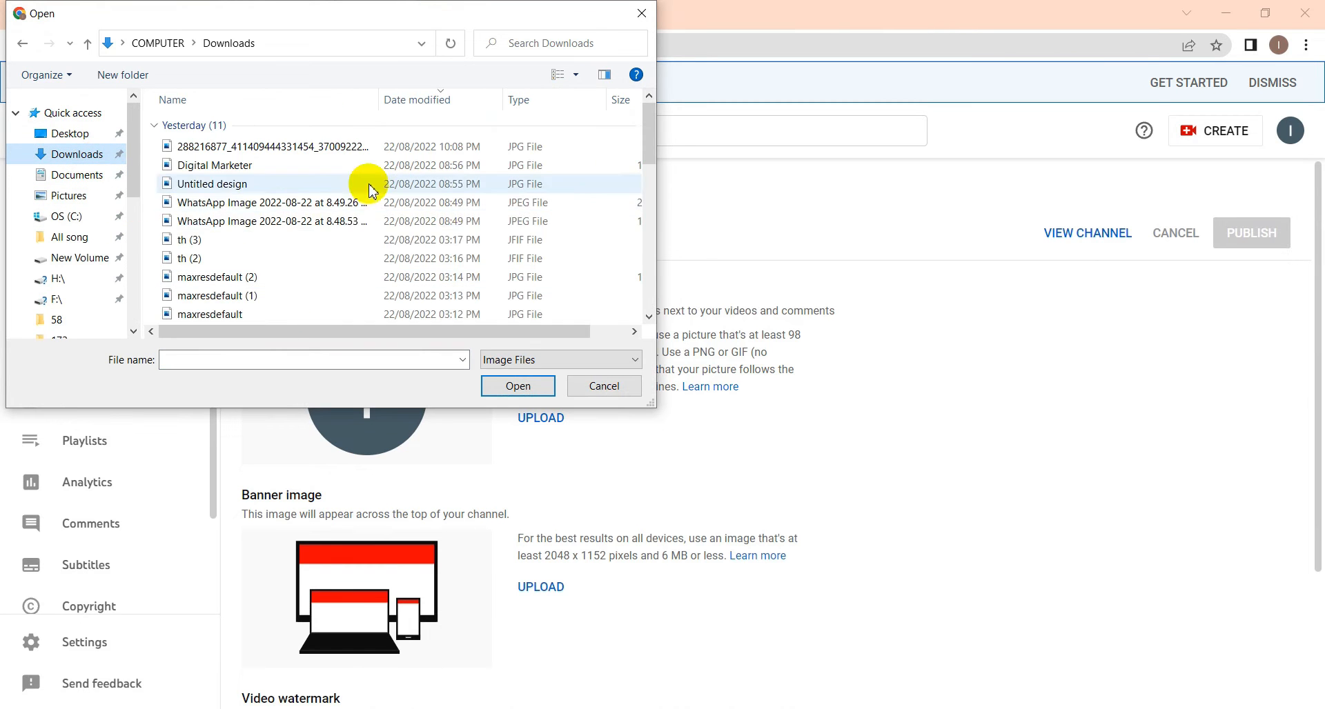
left_click(642, 15)
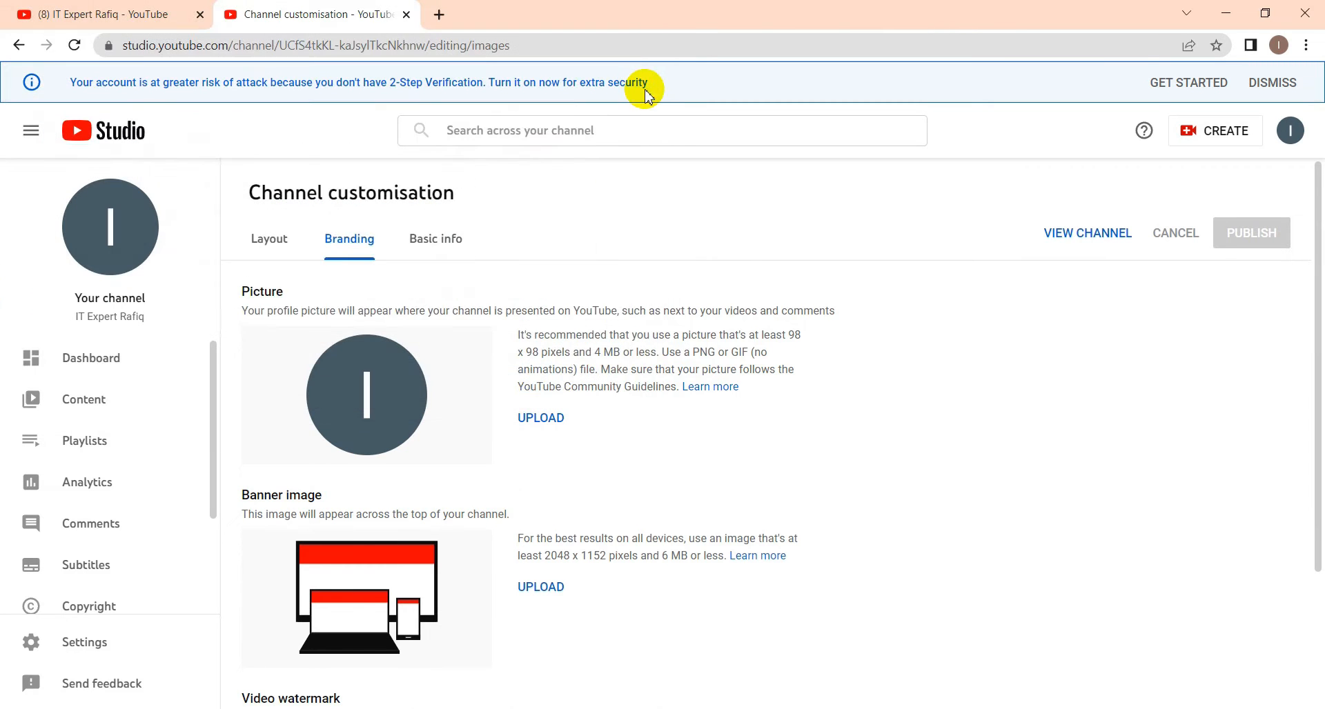
Step: Review the banner image and video watermark requirements in the Branding settings
scroll(556, 459, "down", 3)
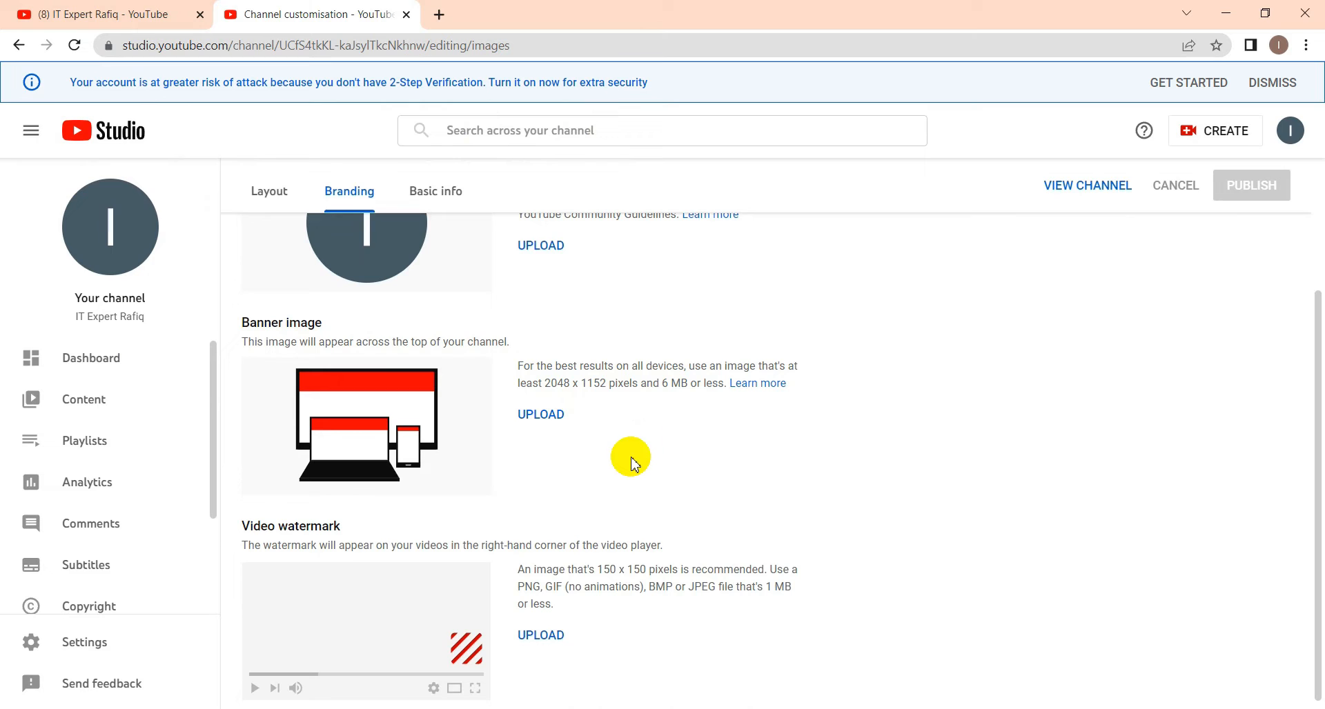
scroll(649, 426, "down", 1)
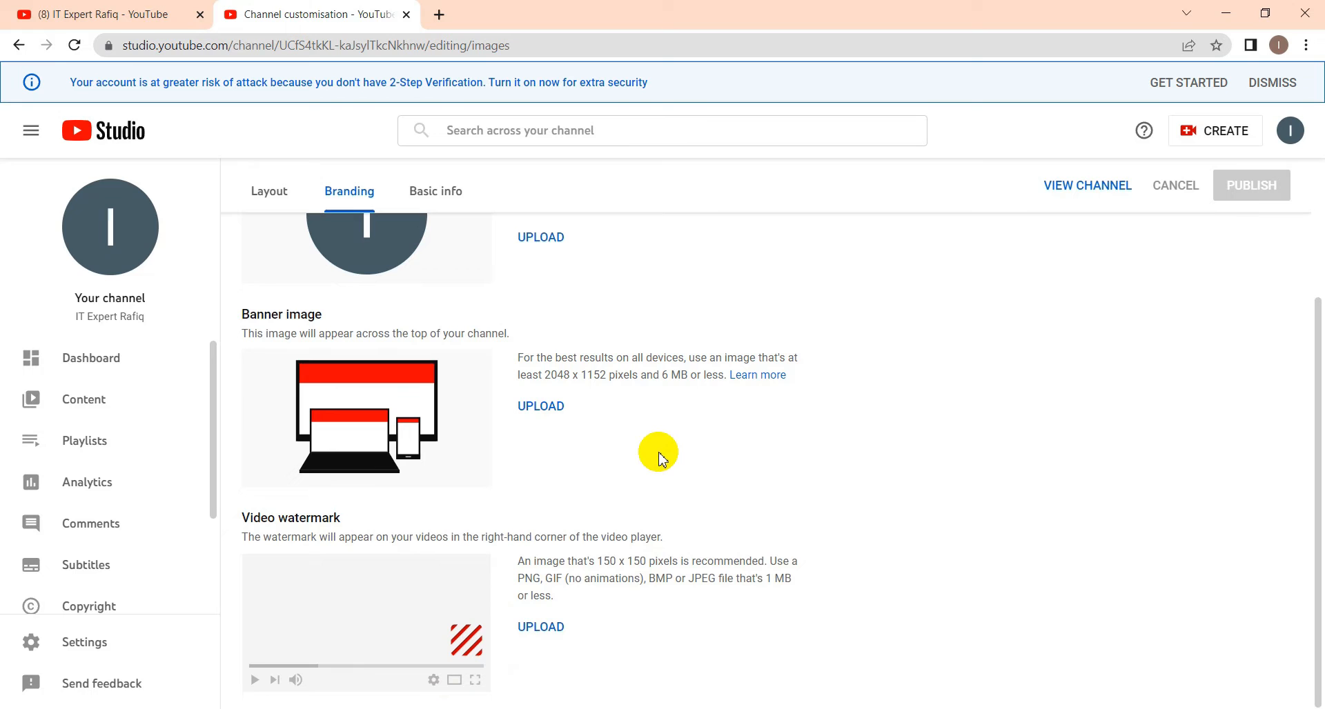
scroll(659, 456, "up", 3)
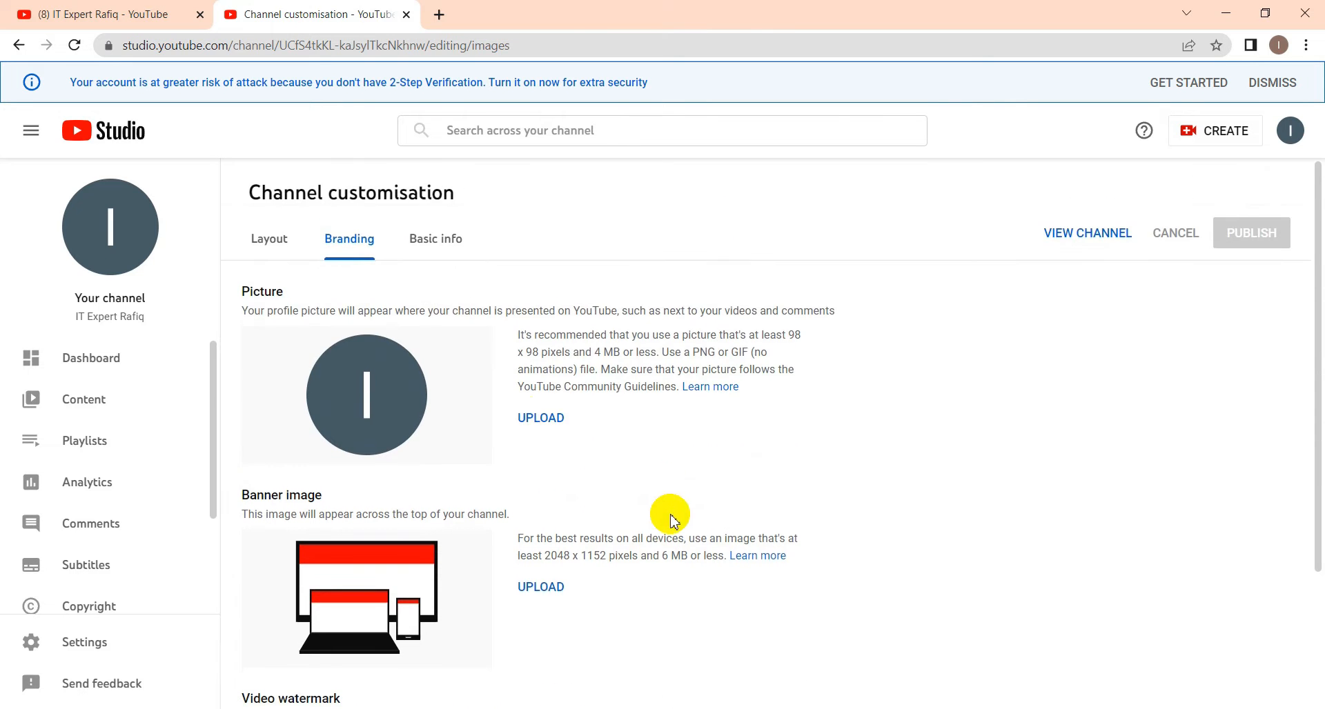
Step: Enter "Professional" as the channel description in the Basic info settings
left_click(457, 243)
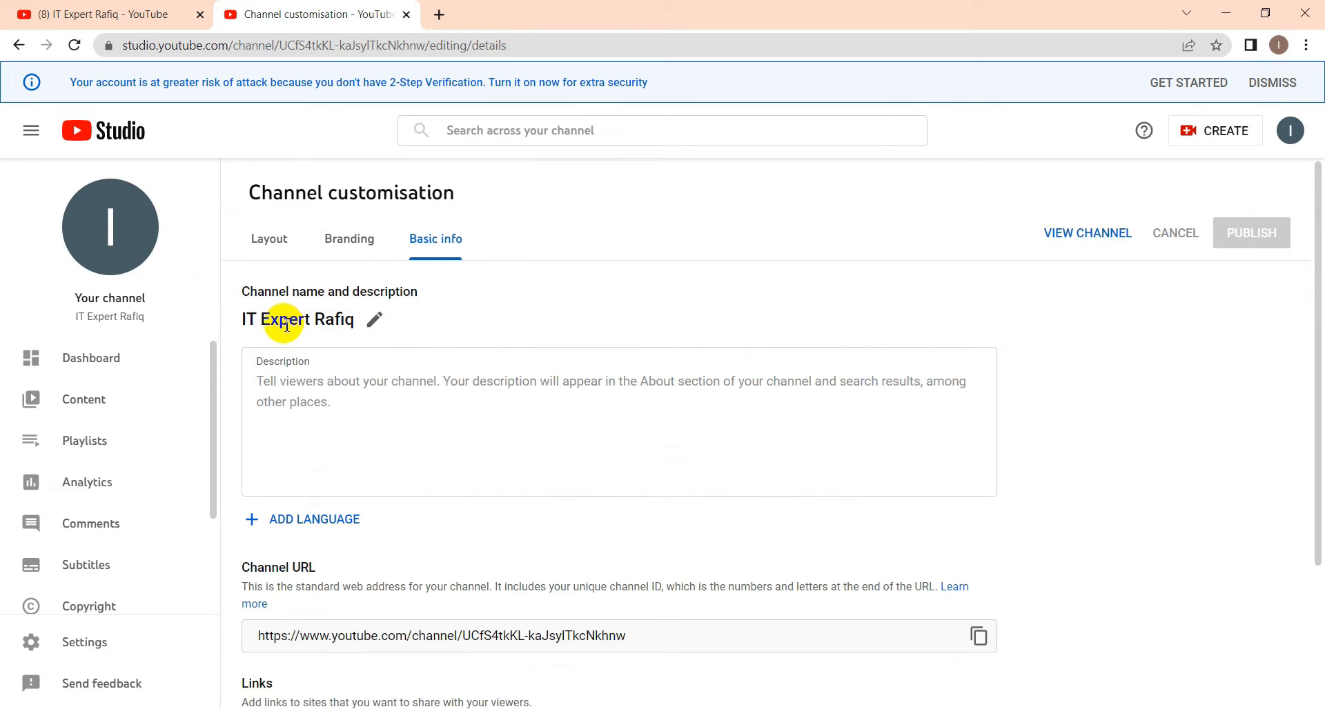
left_click(302, 381)
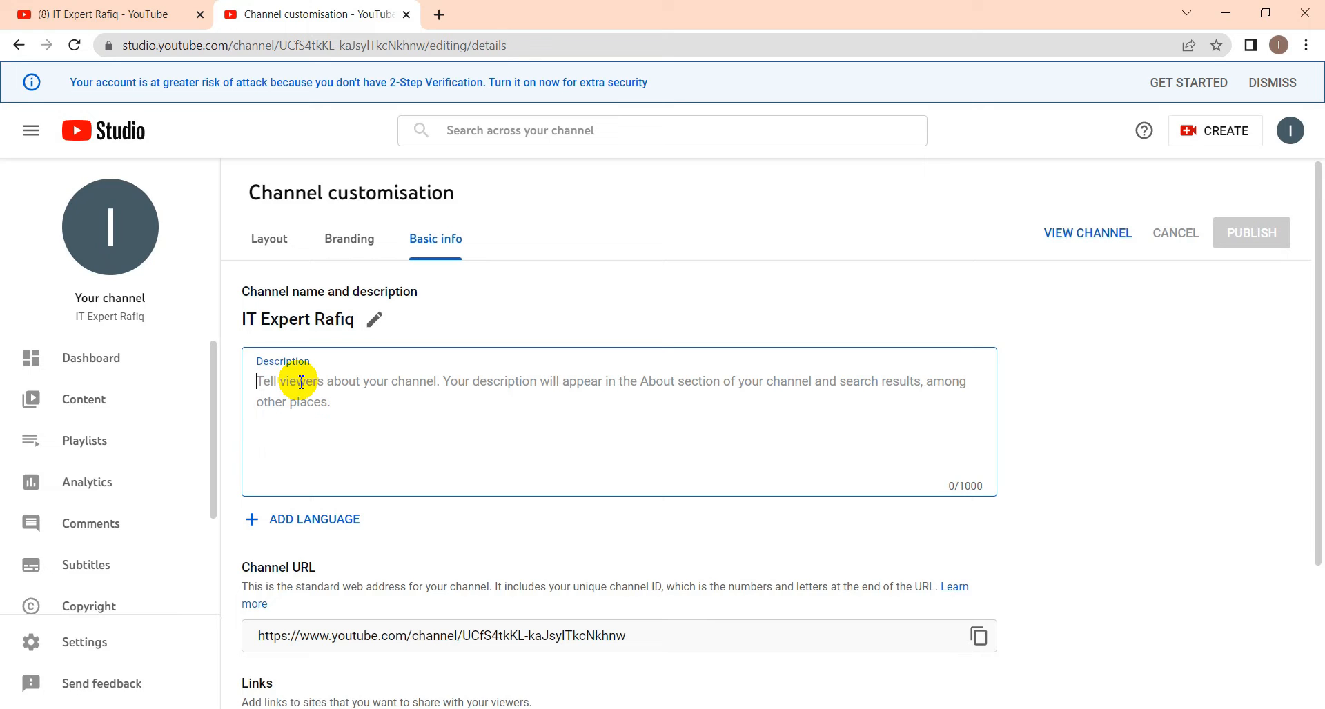
type("Pr")
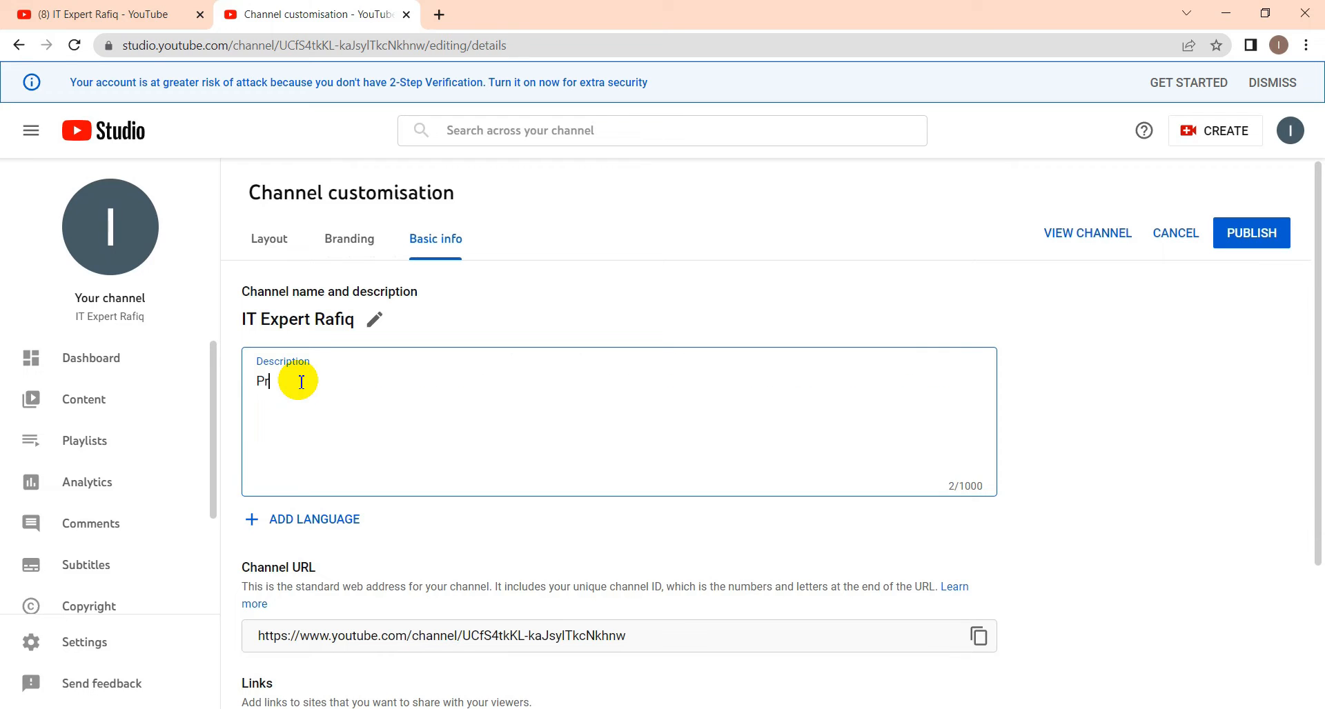
type("ofessional")
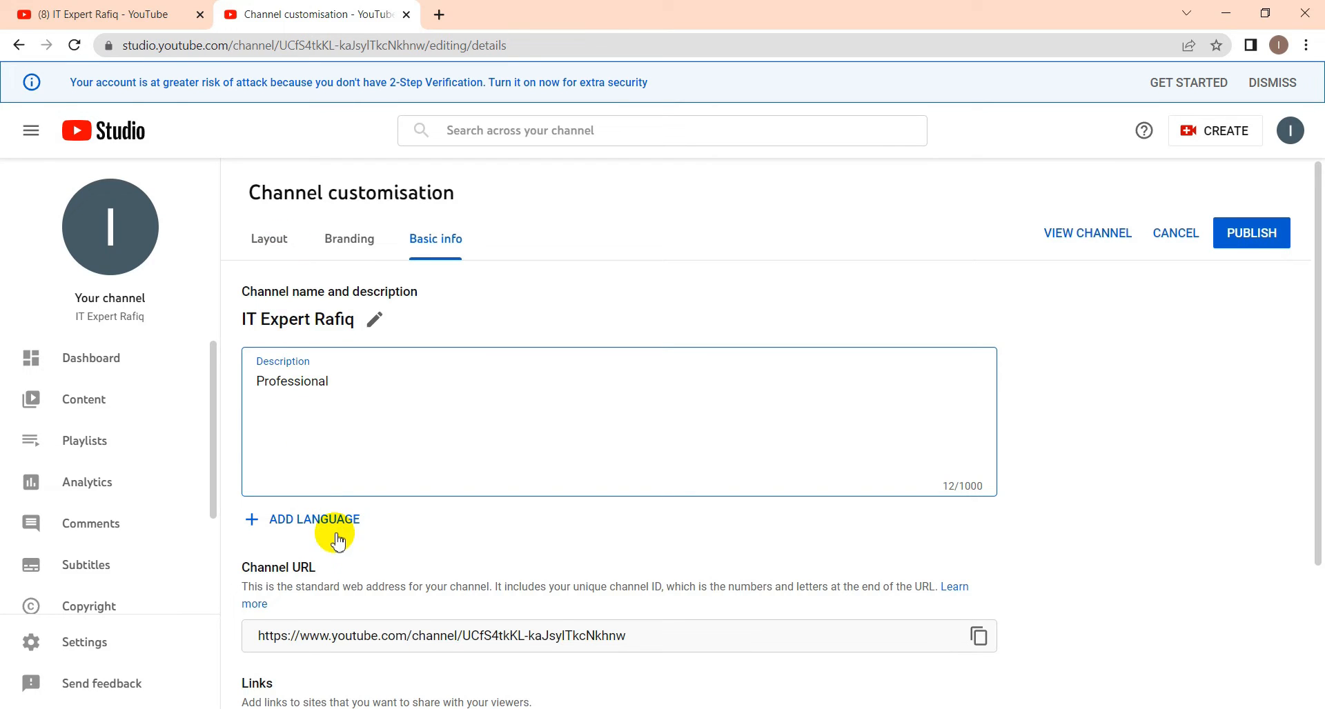
Step: Copy the channel URL and check it by opening it in a new browser tab, closing that tab when done
scroll(310, 517, "down", 3)
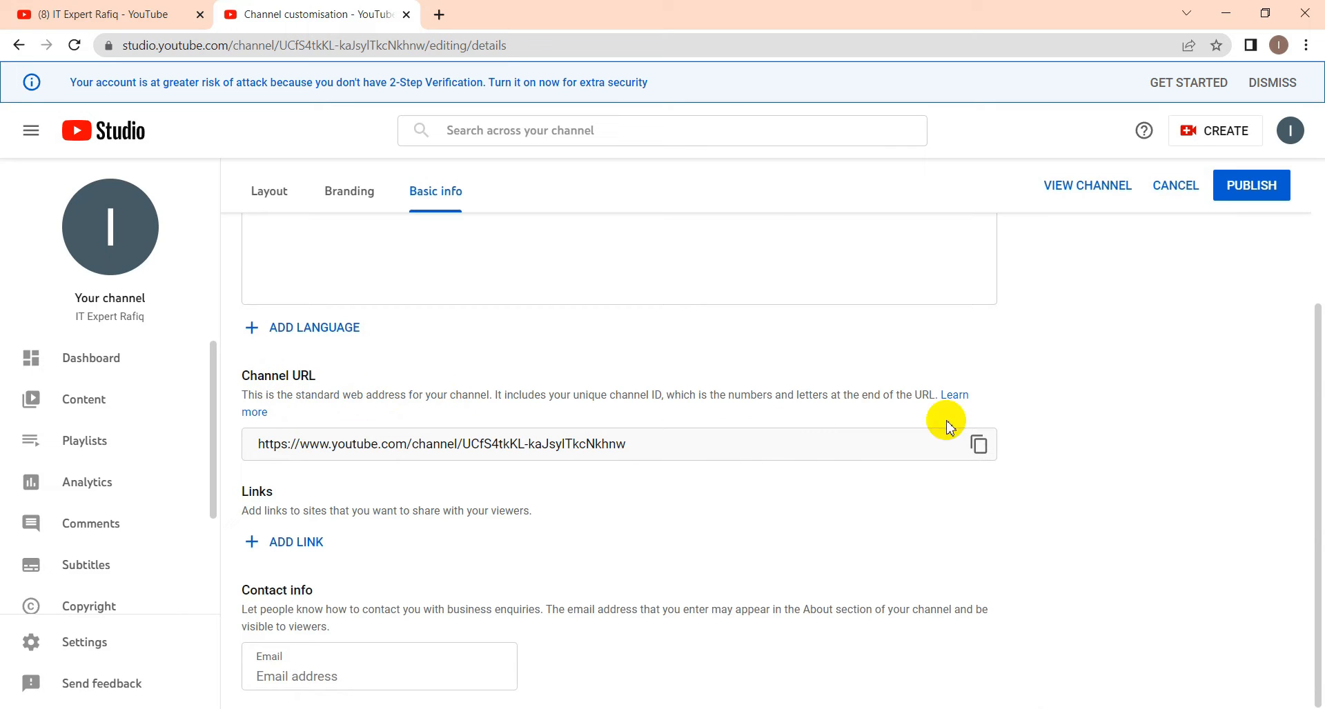
left_click(977, 445)
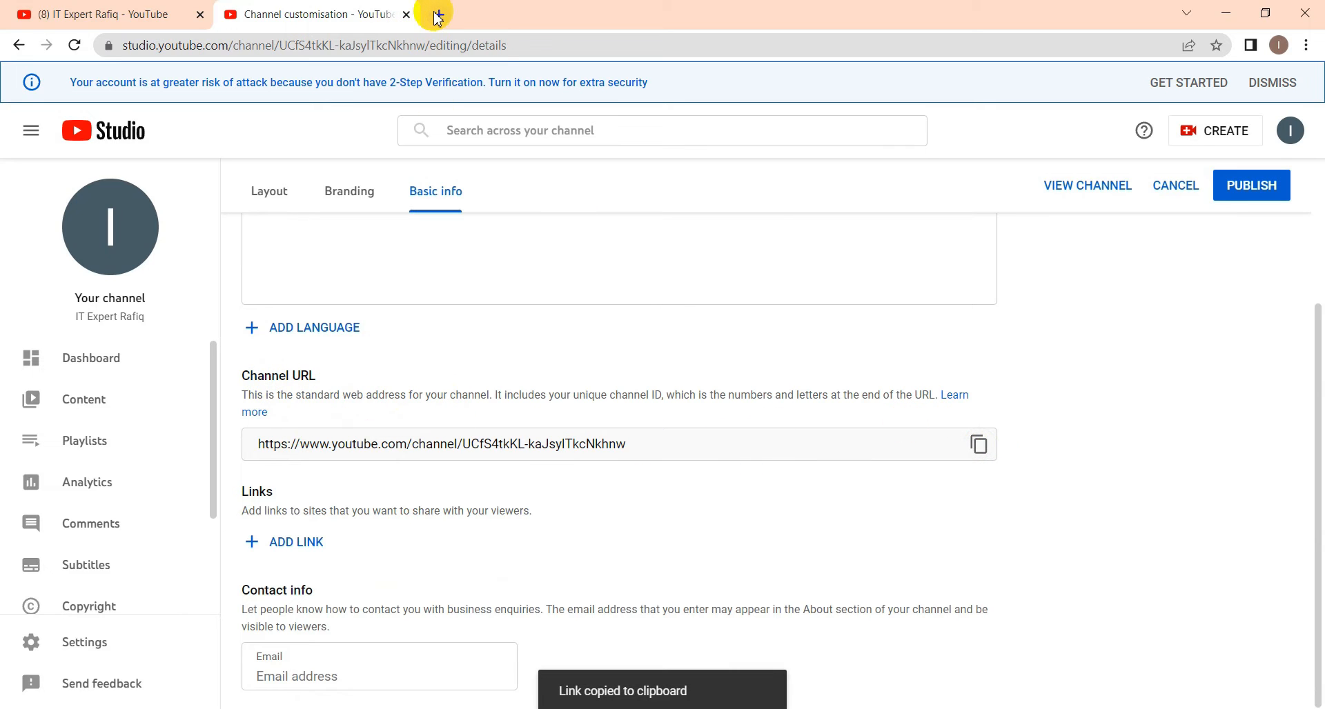
left_click(437, 19)
right_click(336, 45)
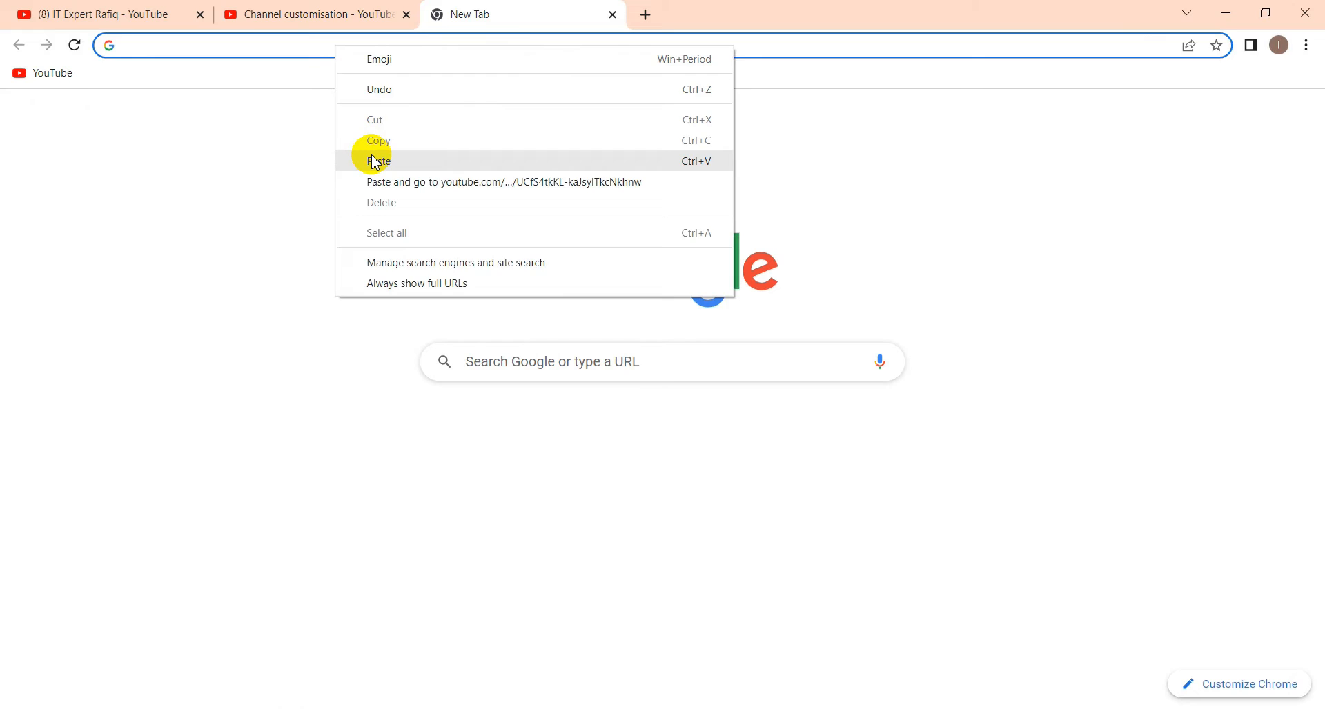
left_click(376, 162)
key("Return")
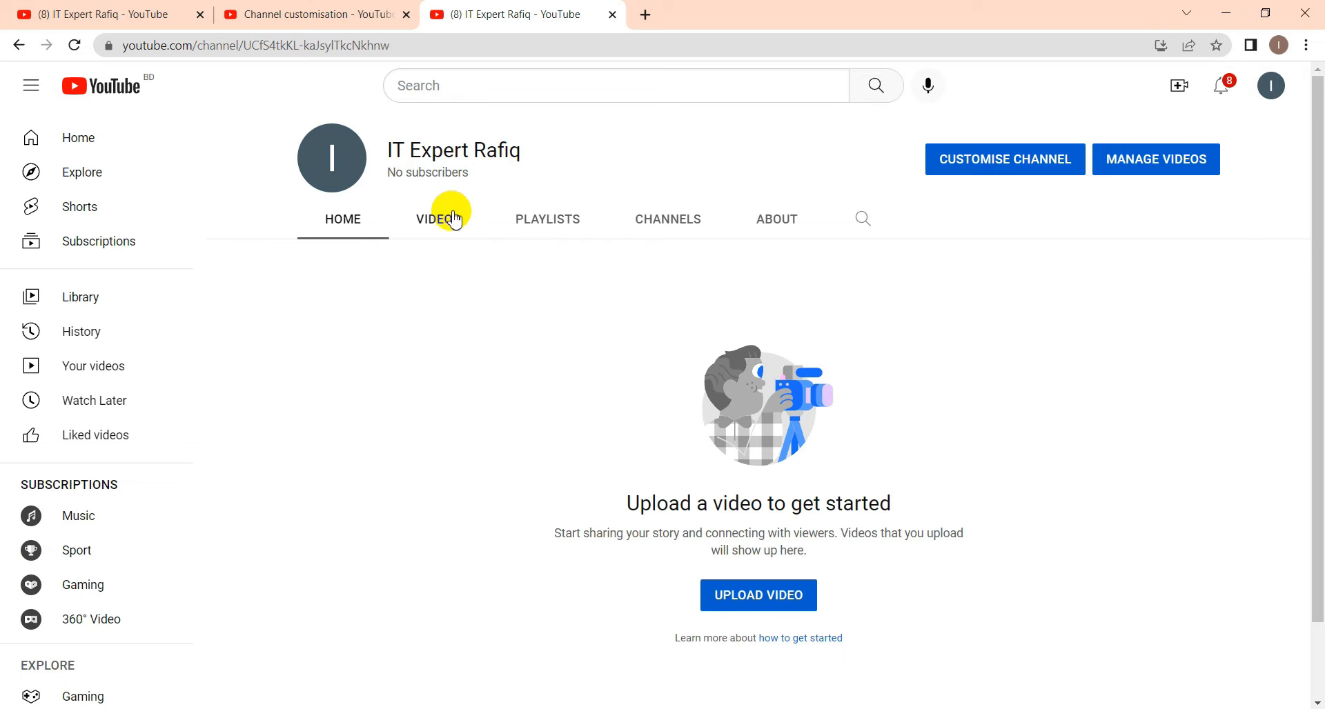
left_click(612, 15)
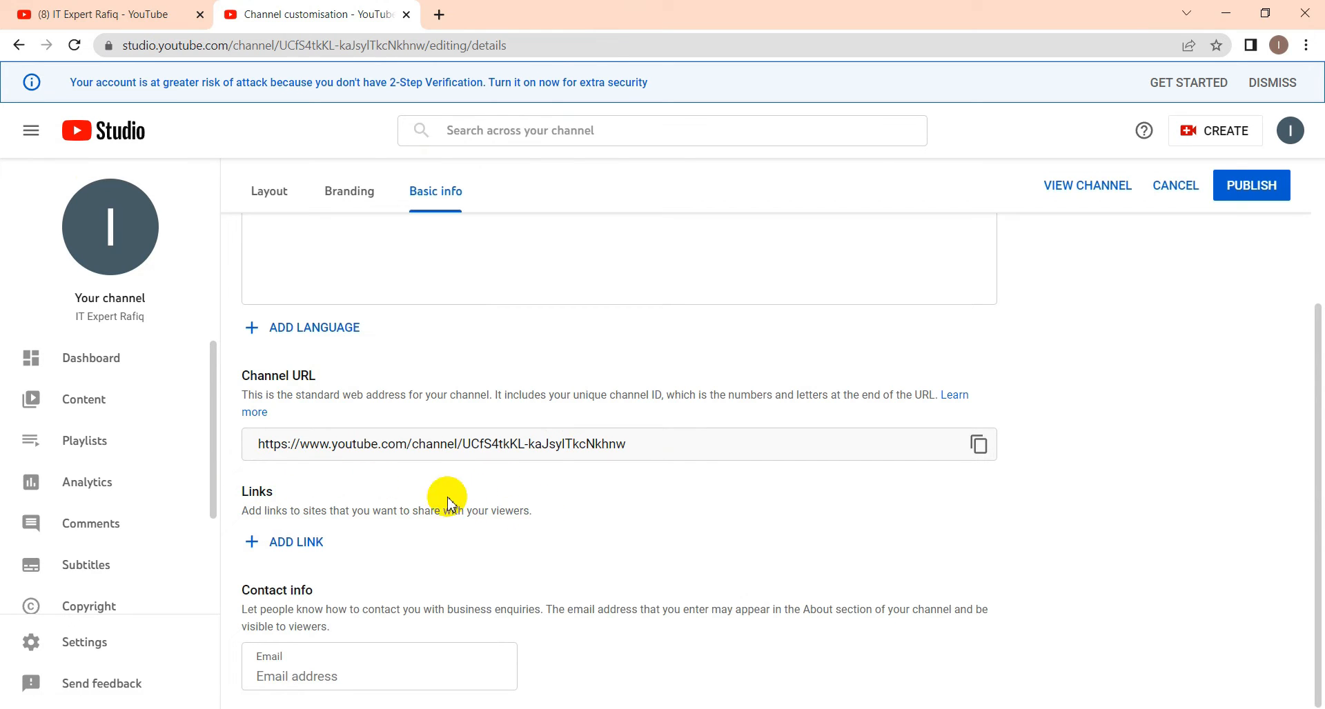
Step: Add a channel link titled "Facebook" using the Facebook page URL copied from the Socail Link text file in Notepad
left_click(302, 544)
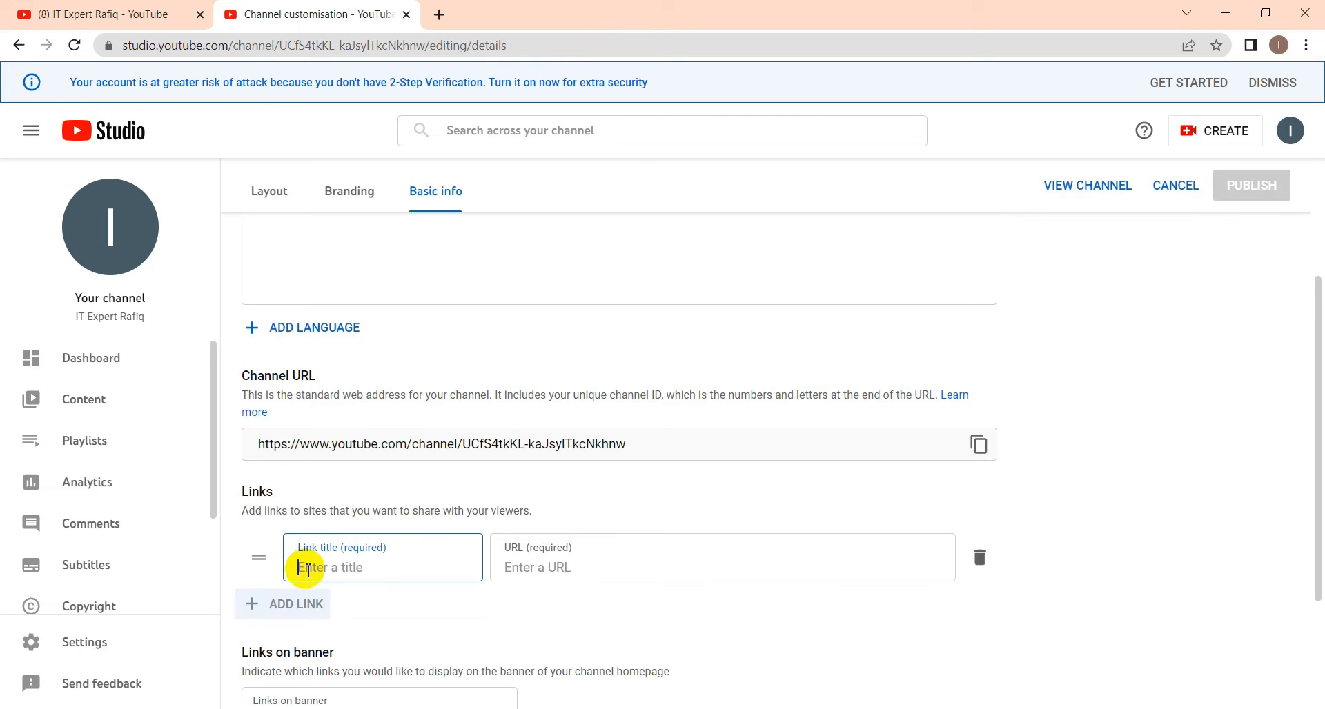
scroll(331, 577, "down", 2)
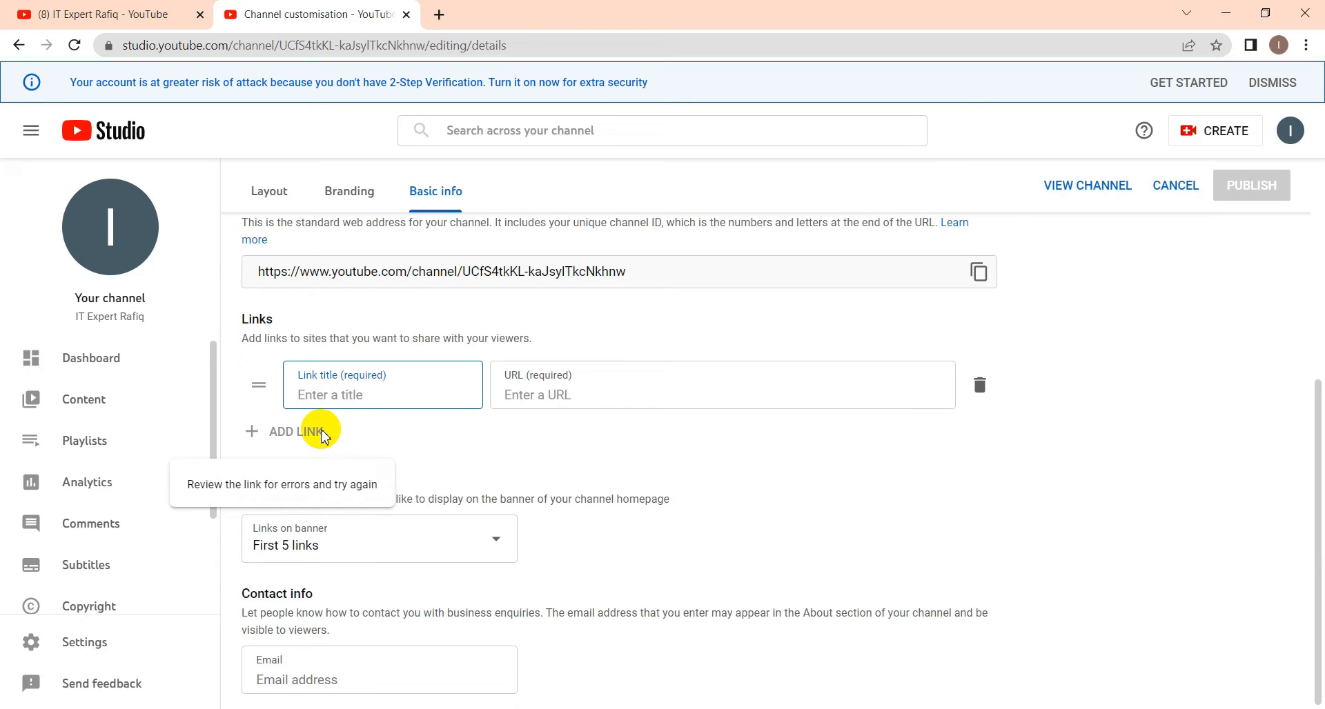
type("Facebook")
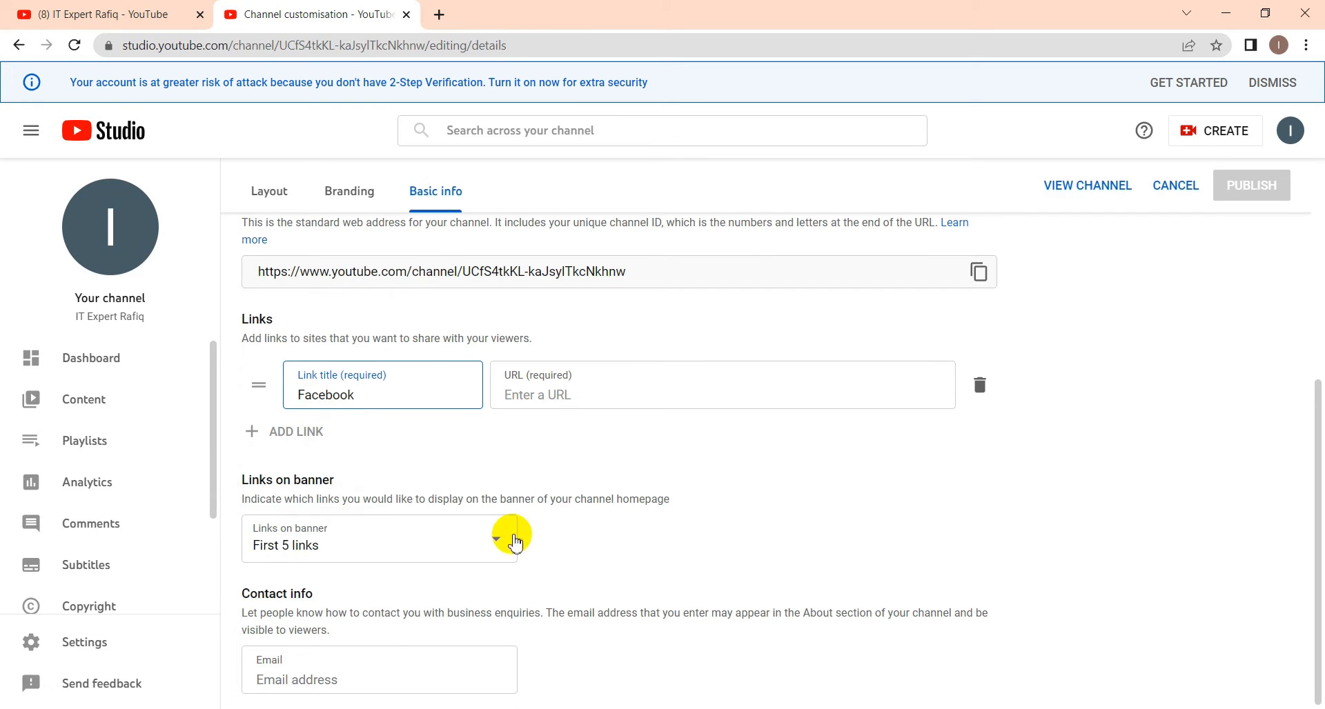
key("alt+Tab")
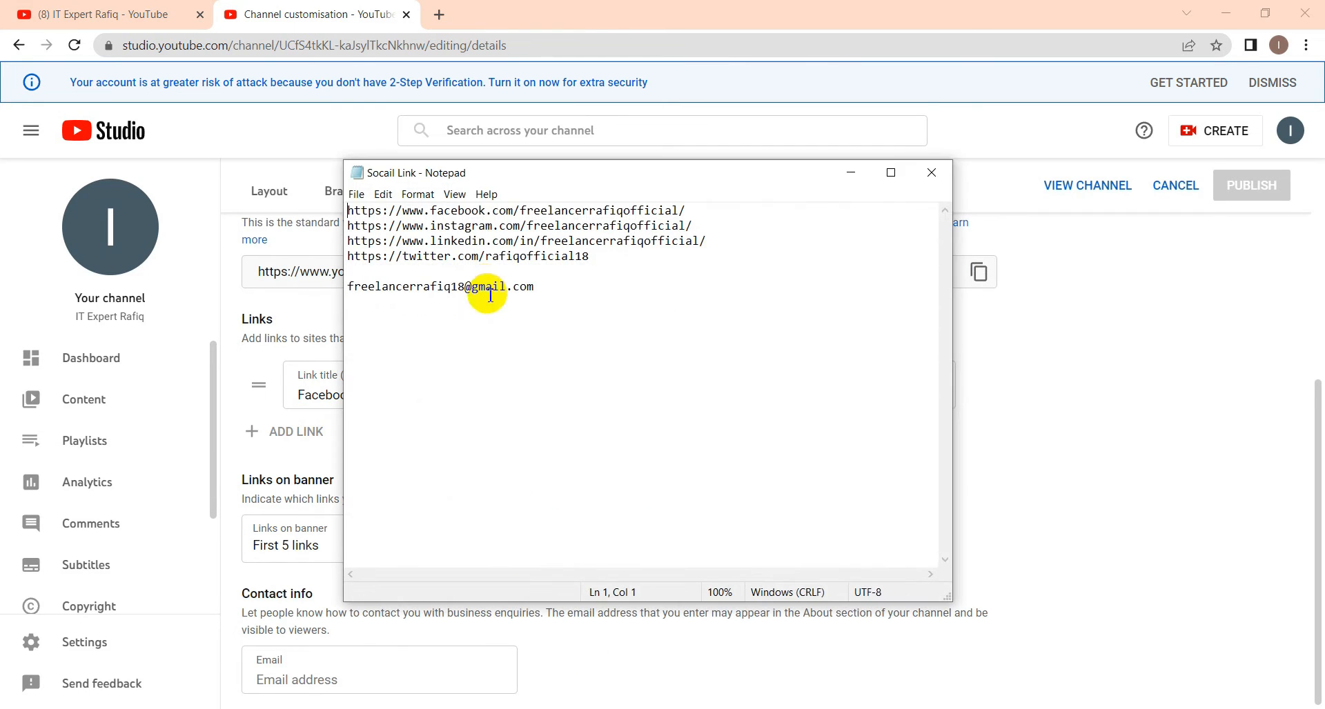
left_click_drag(692, 212, 347, 211)
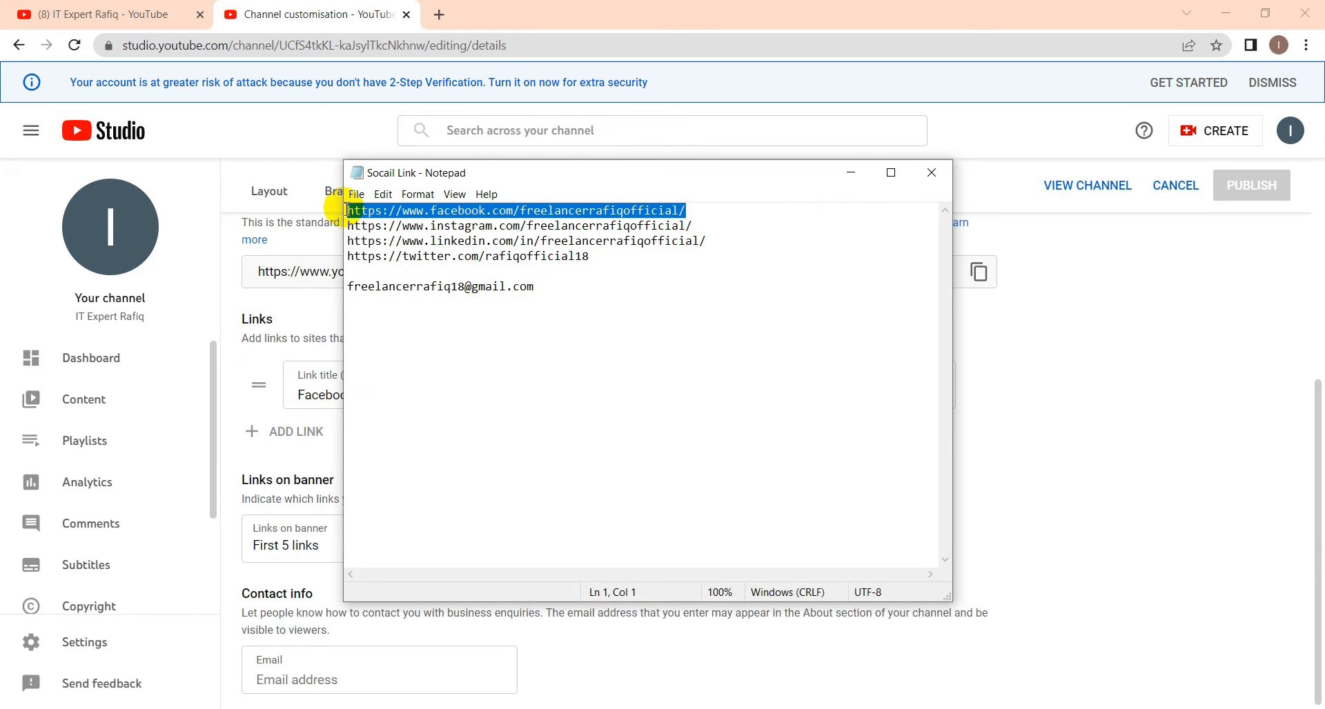
left_click(849, 172)
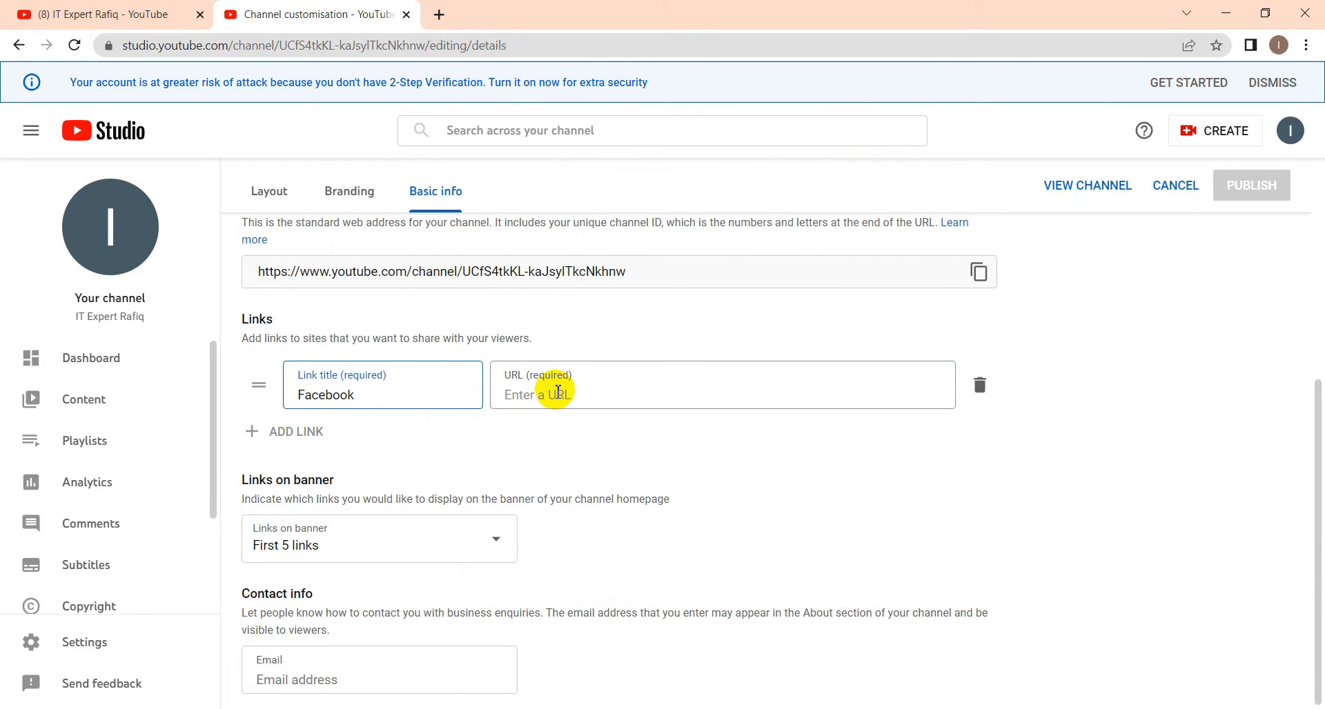
right_click(558, 391)
left_click(602, 526)
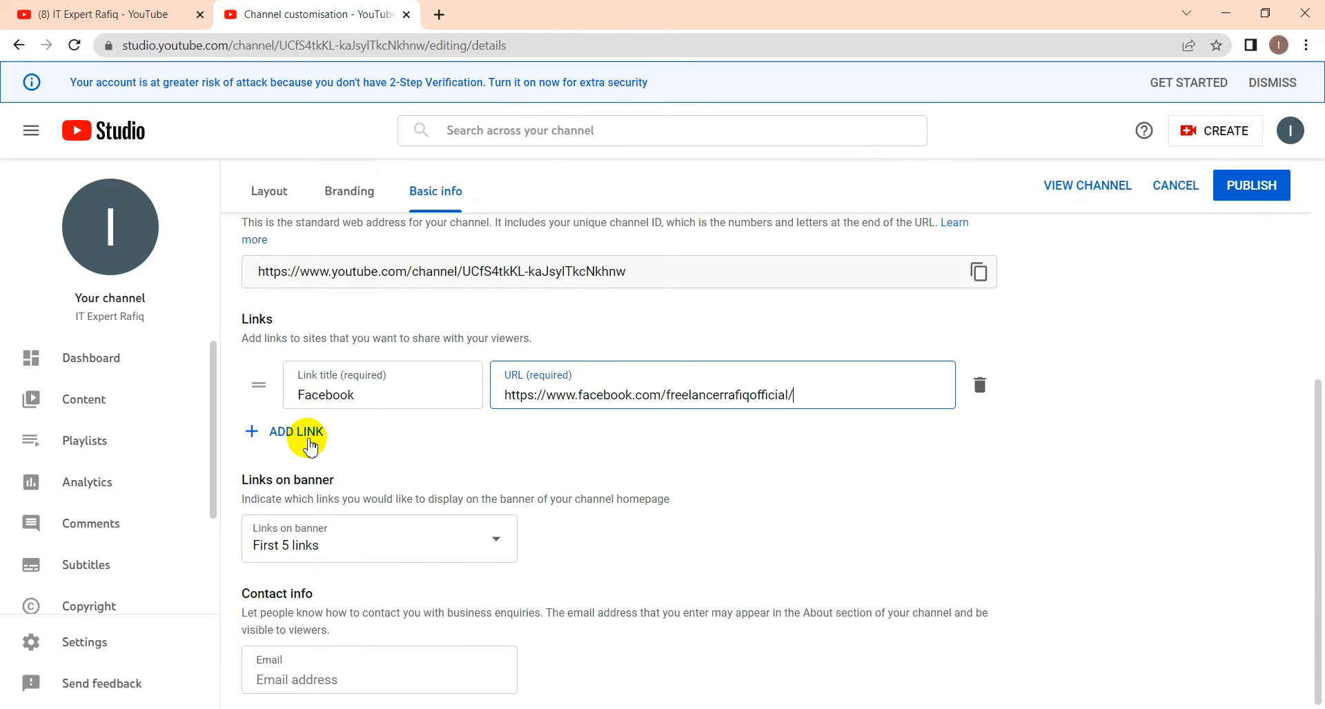
Step: Add a second channel link titled "Linkedin" using the LinkedIn profile URL from the Socail Link text file
left_click(309, 442)
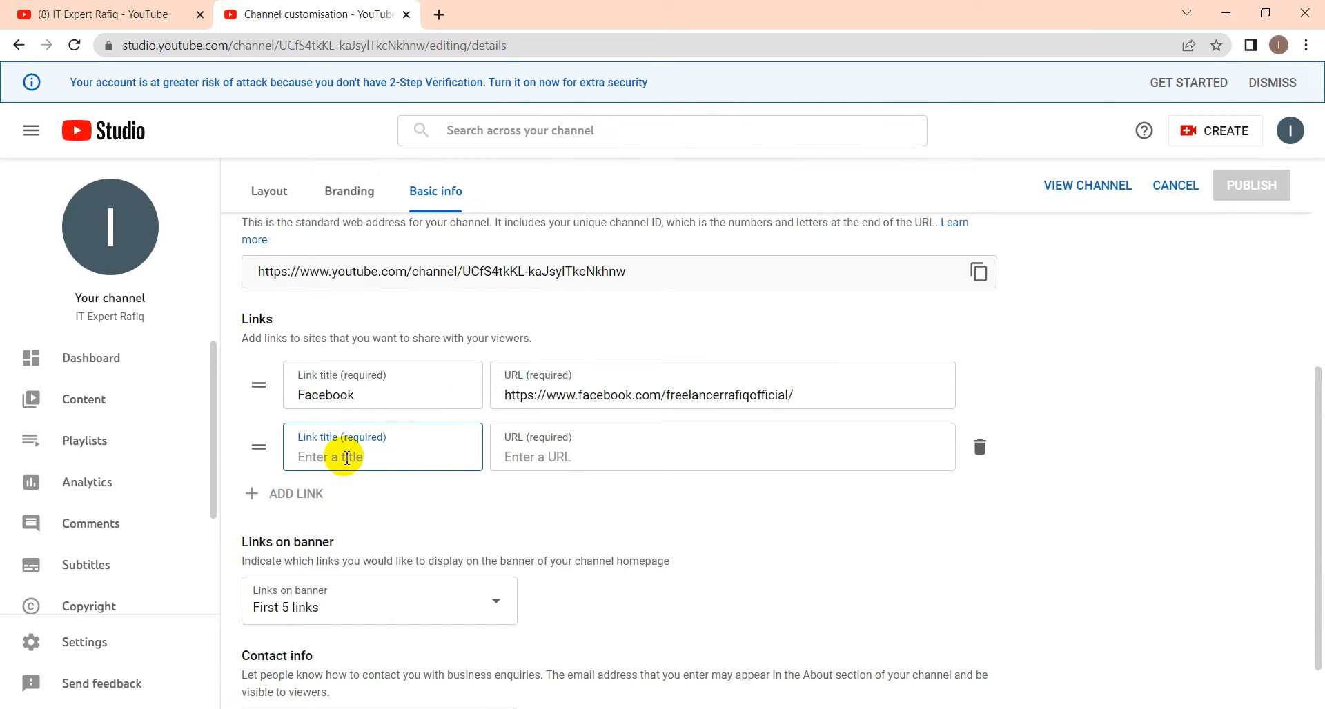
type("Linkedin")
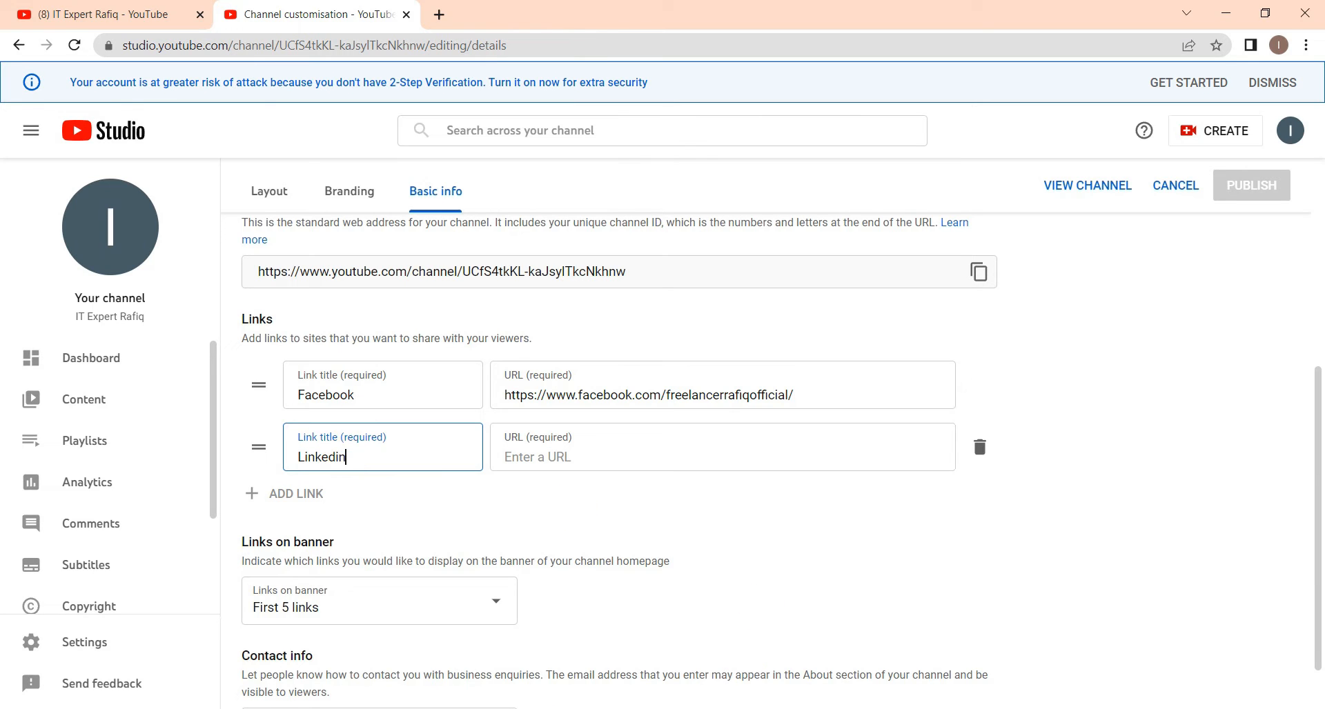
left_click(560, 708)
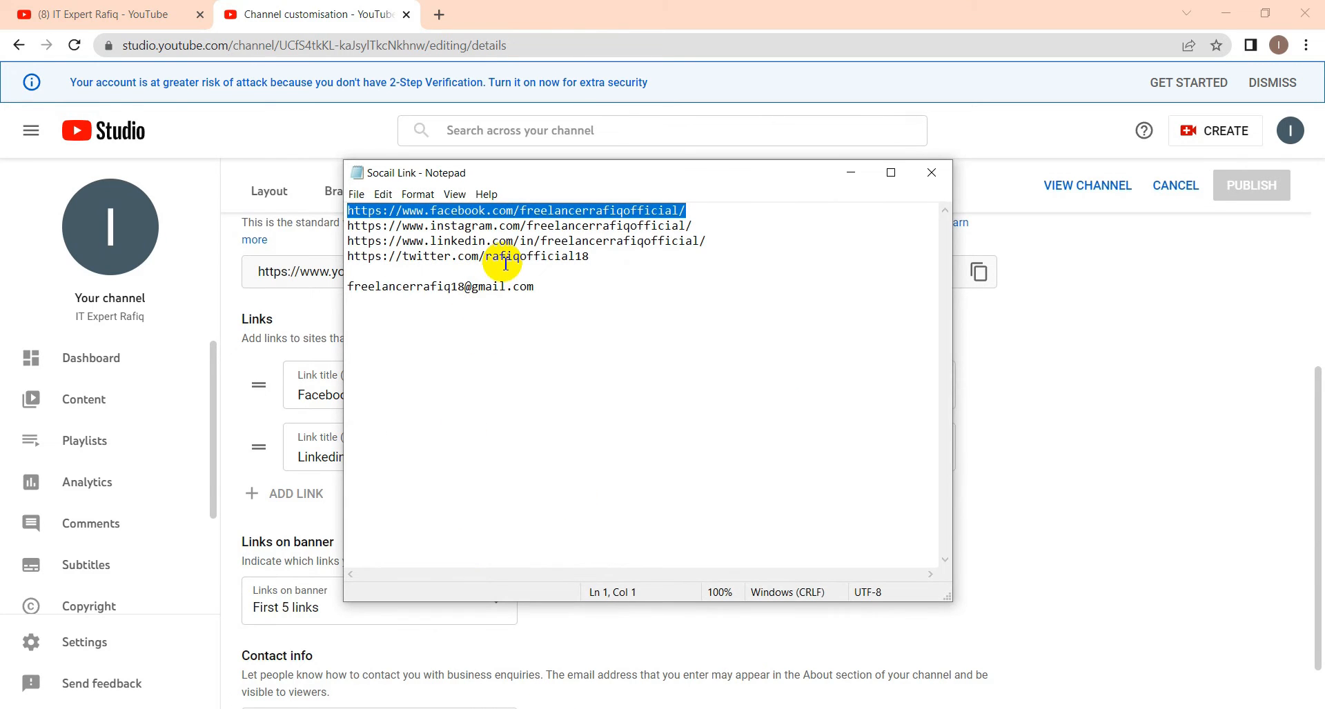
left_click_drag(707, 241, 349, 244)
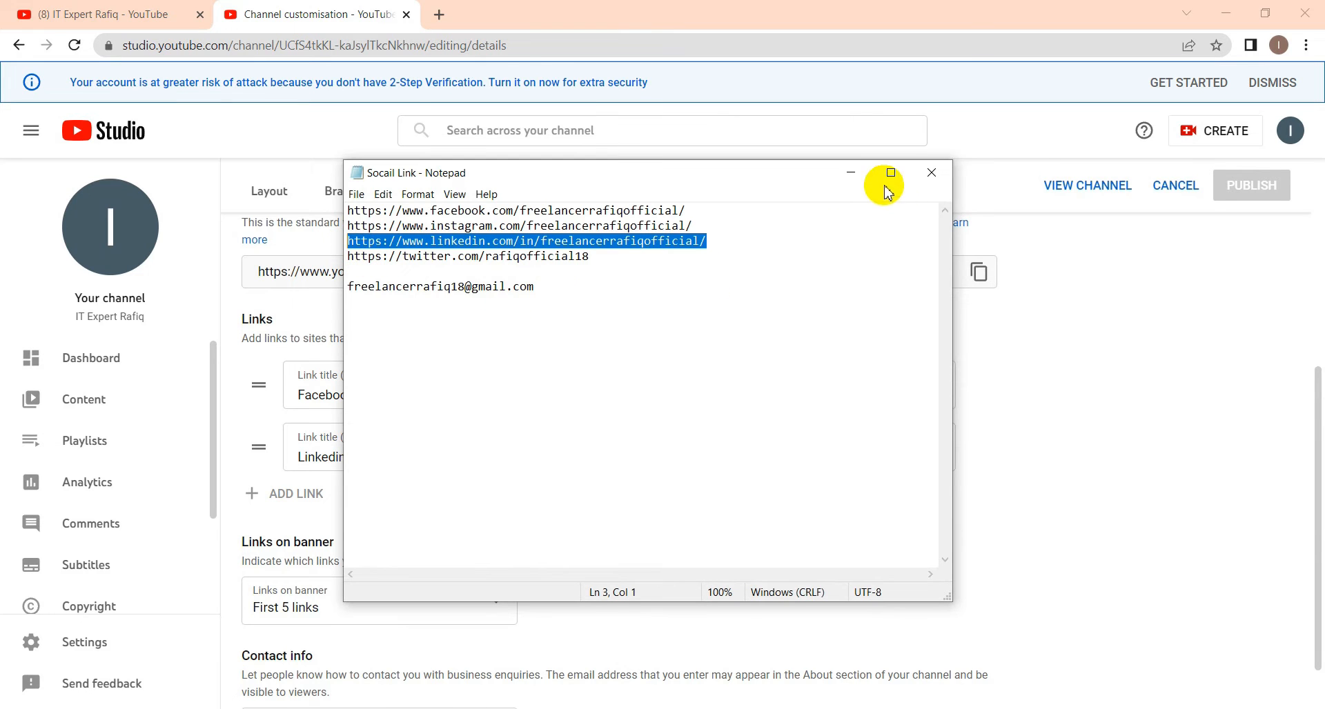
left_click(853, 174)
left_click(561, 449)
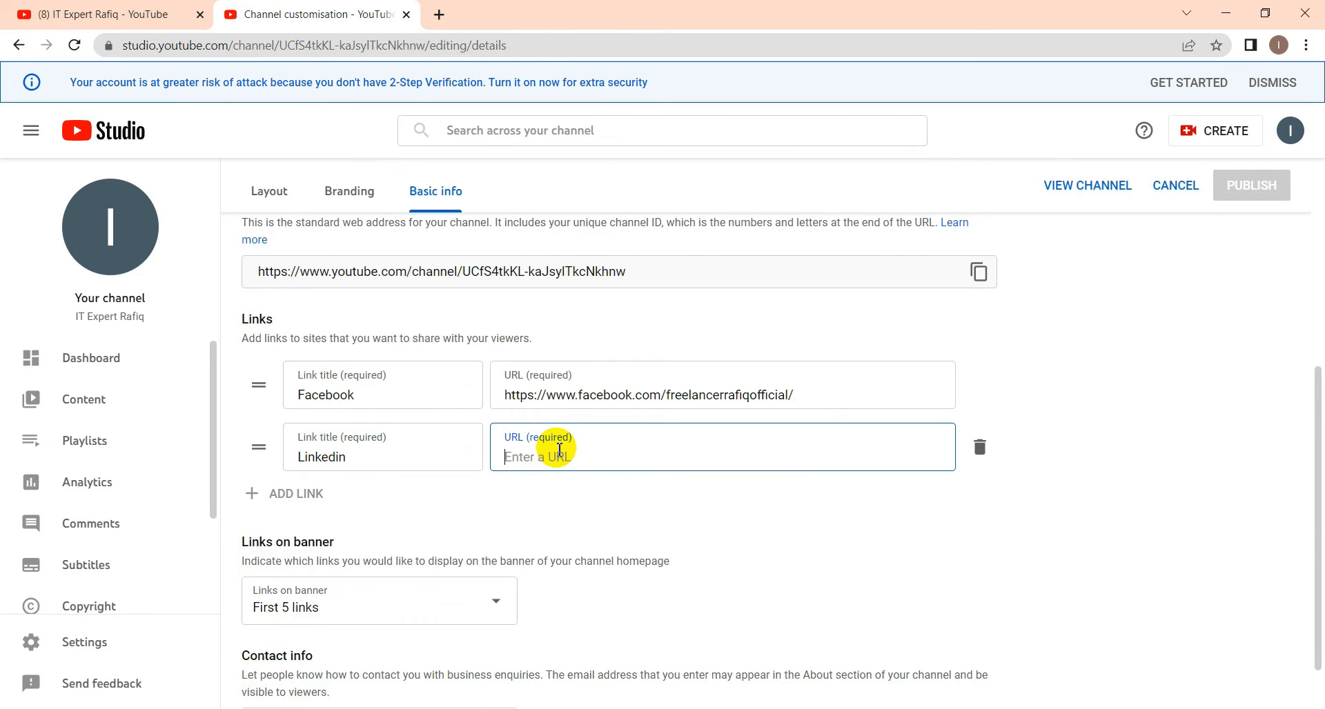
key("ctrl+v")
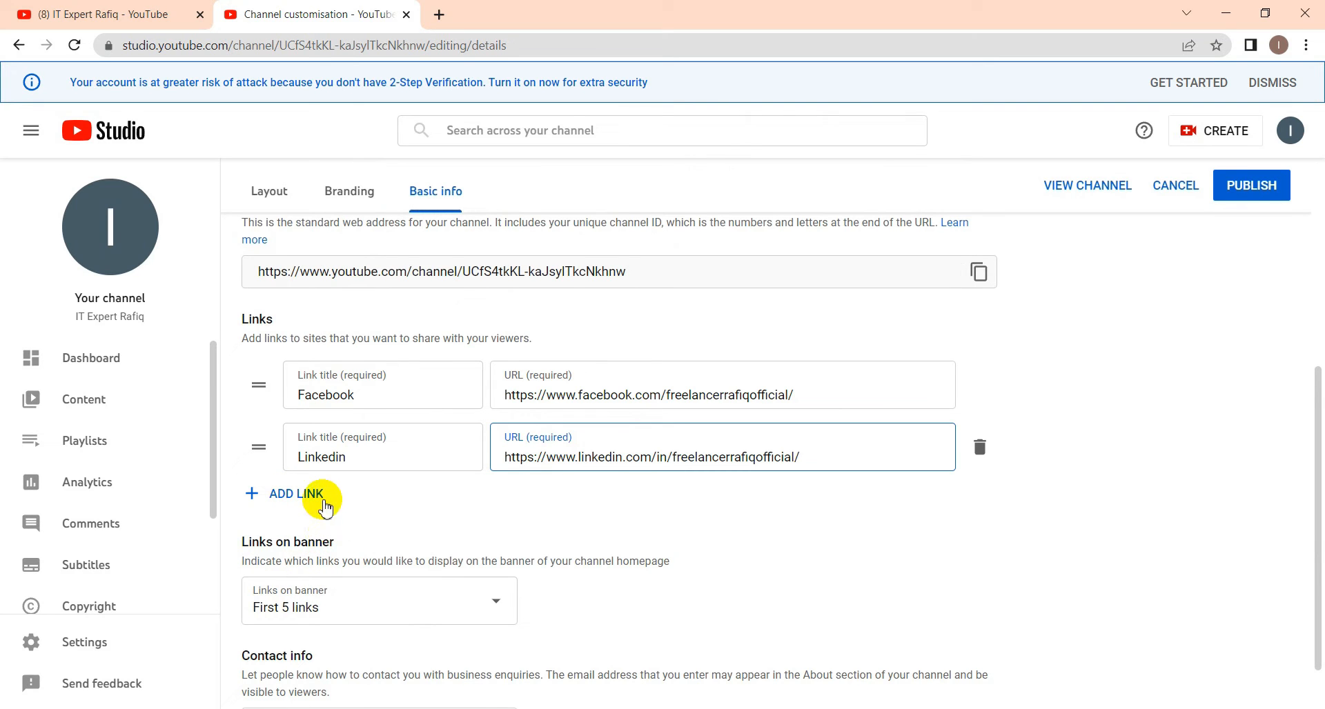
Step: Add a third channel link and fill its URL with the Instagram address from the Socail Link text file
left_click(308, 506)
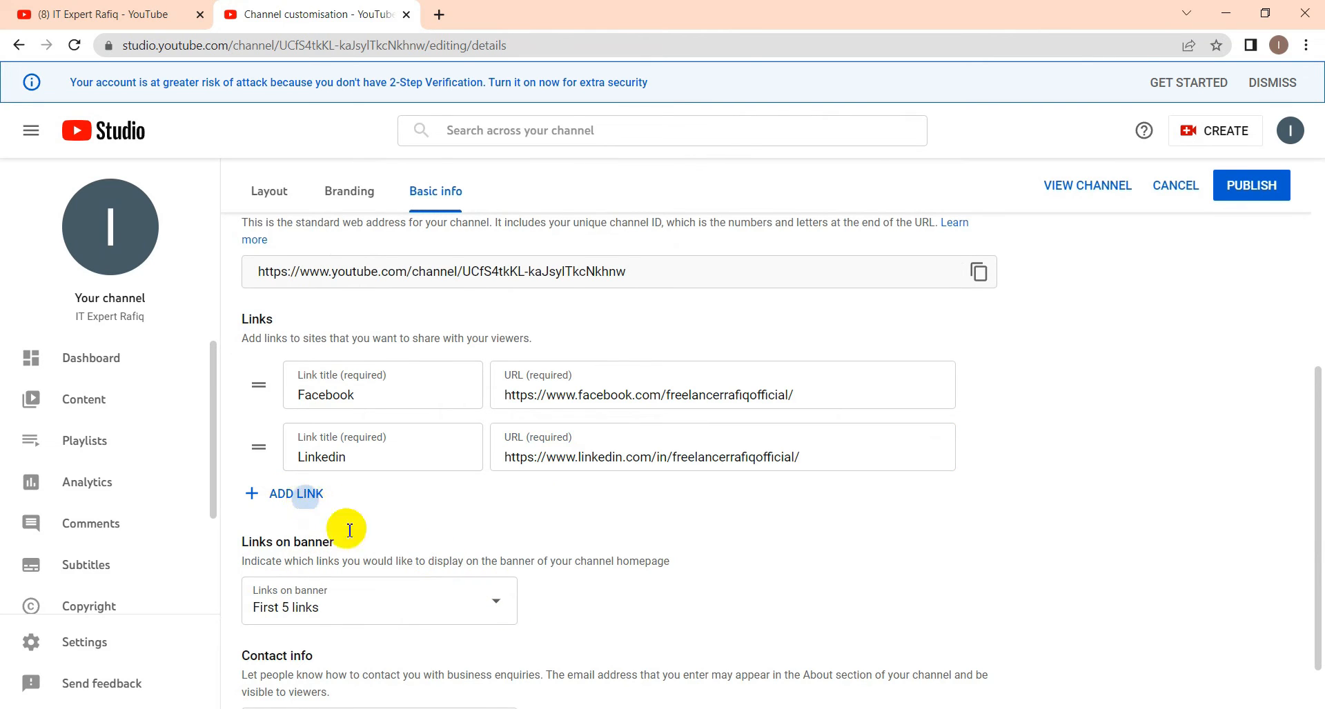
key("alt+Tab")
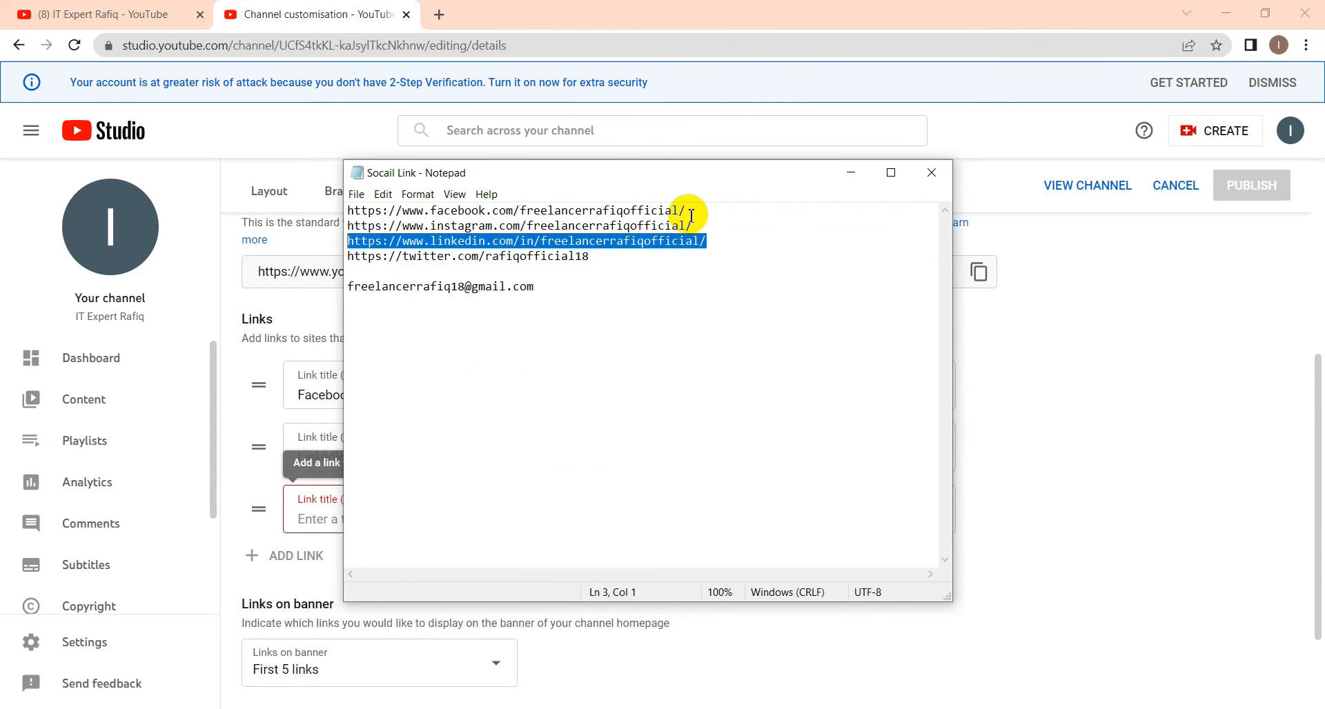
triple_click(489, 230)
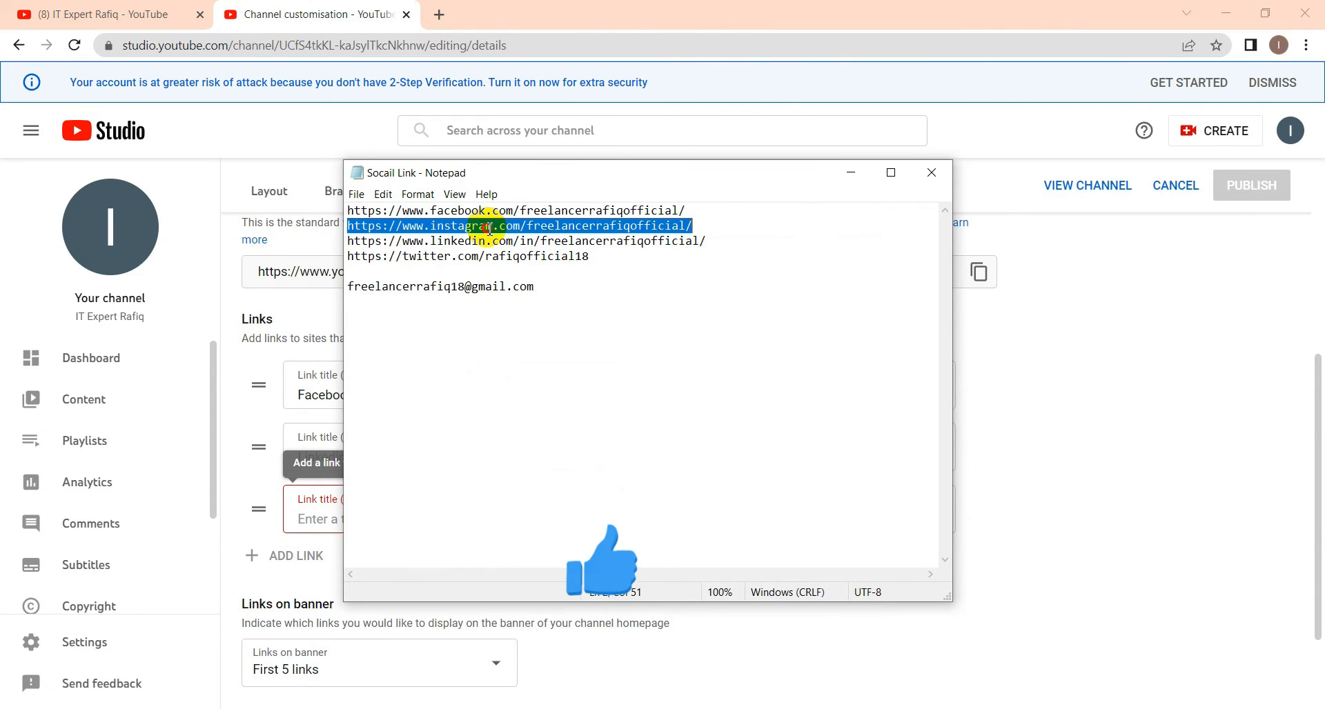
right_click(490, 230)
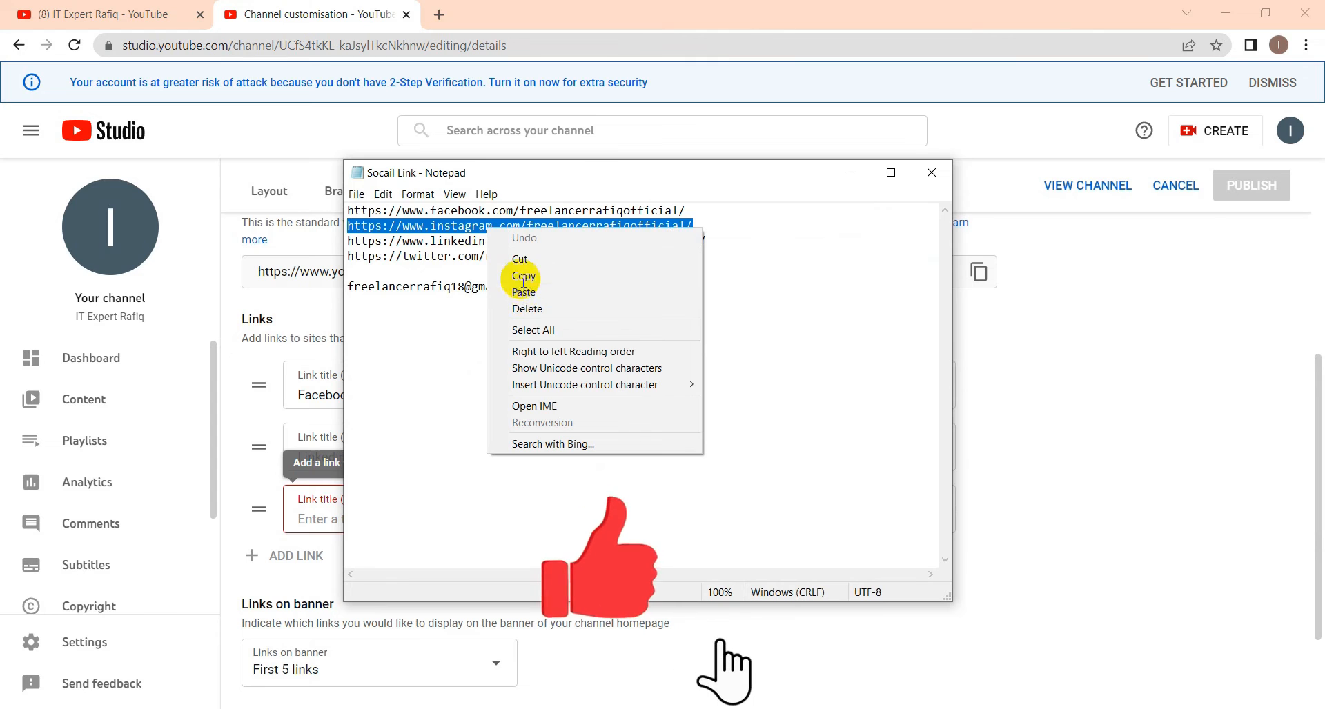
left_click(524, 277)
left_click(249, 500)
left_click(524, 517)
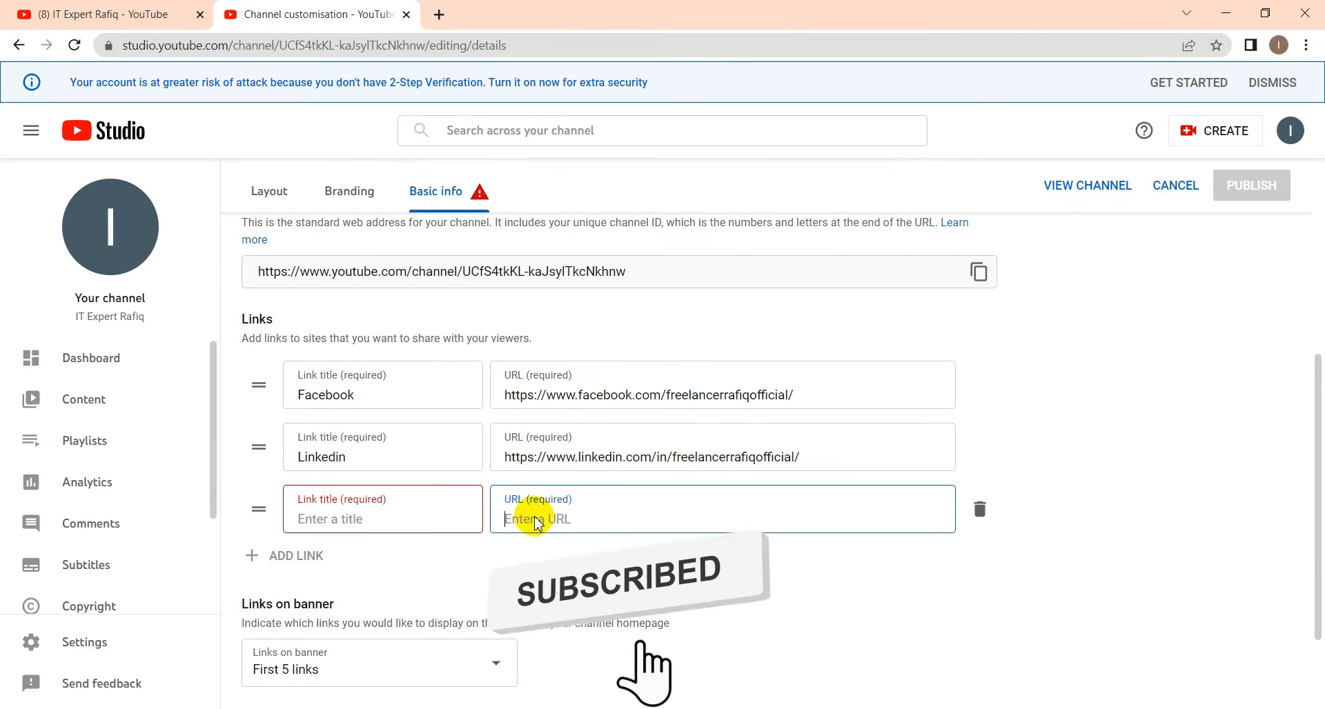
right_click(536, 523)
left_click(591, 373)
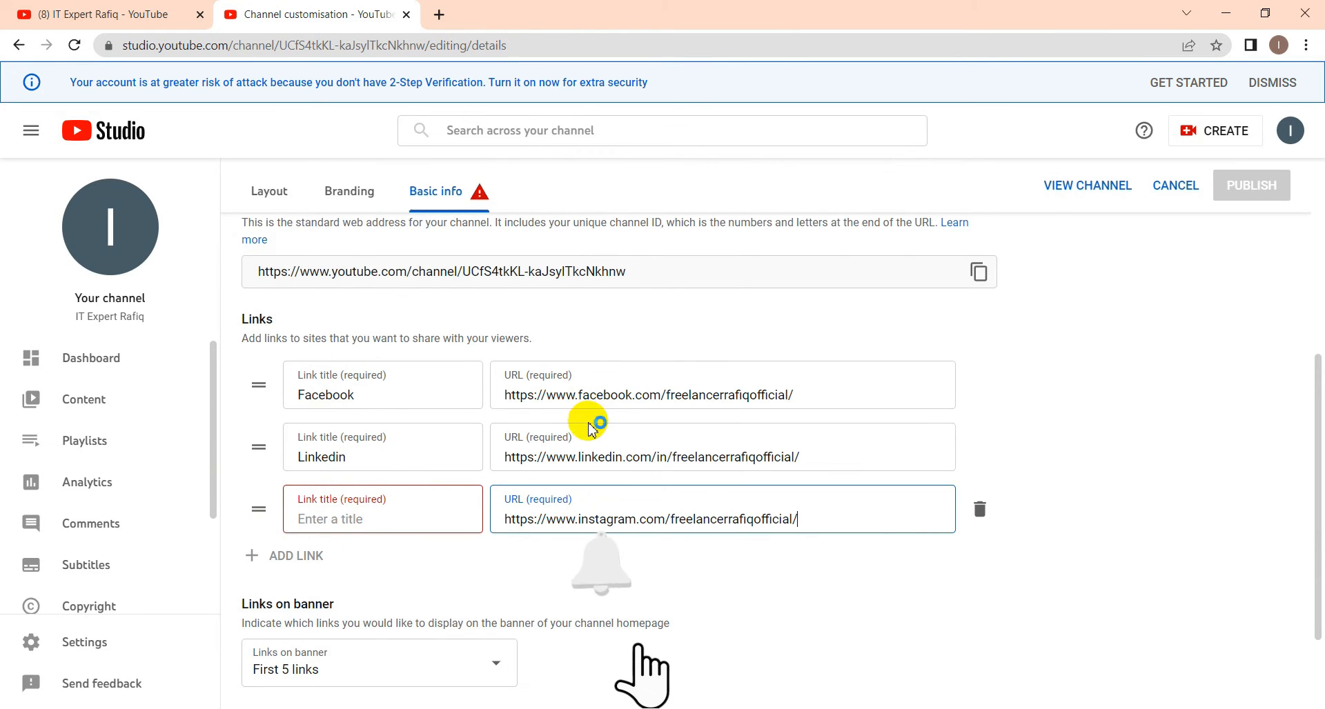
Step: Title the third link "Instagram", reusing the site name from its URL and capitalising the first letter
double_click(606, 519)
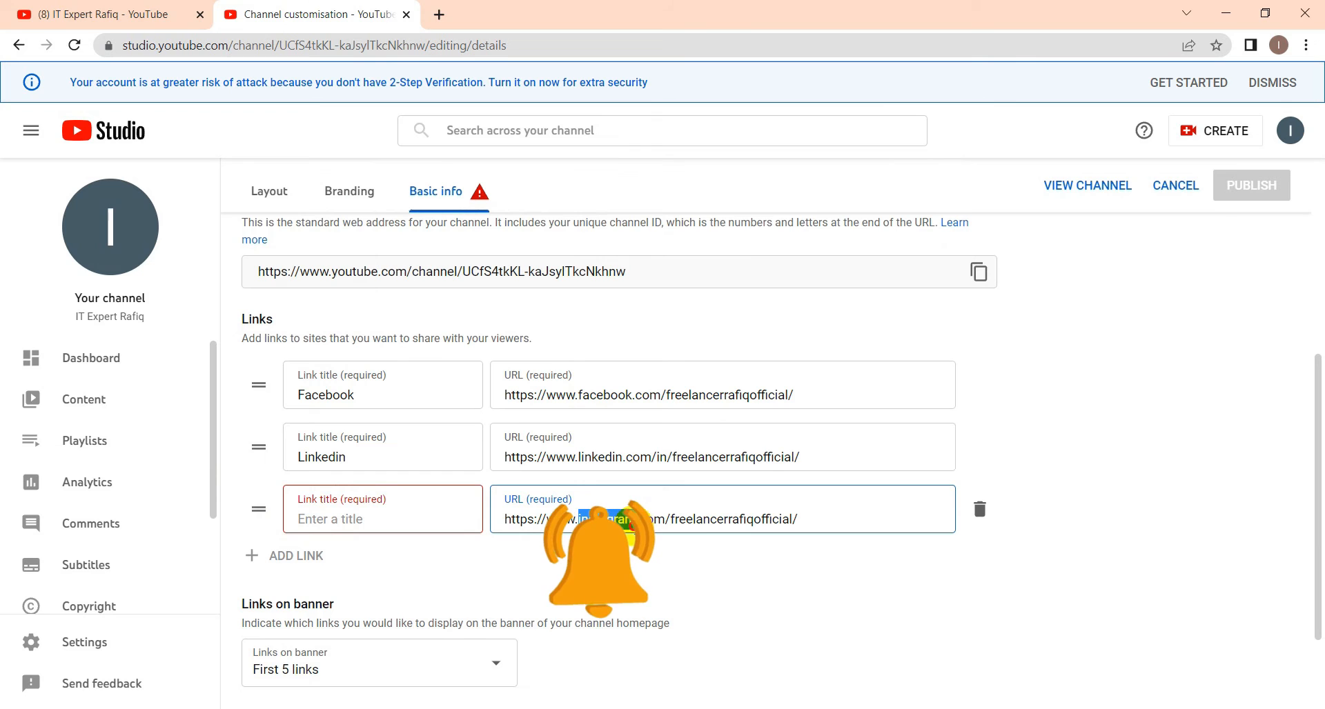
right_click(614, 518)
left_click(624, 314)
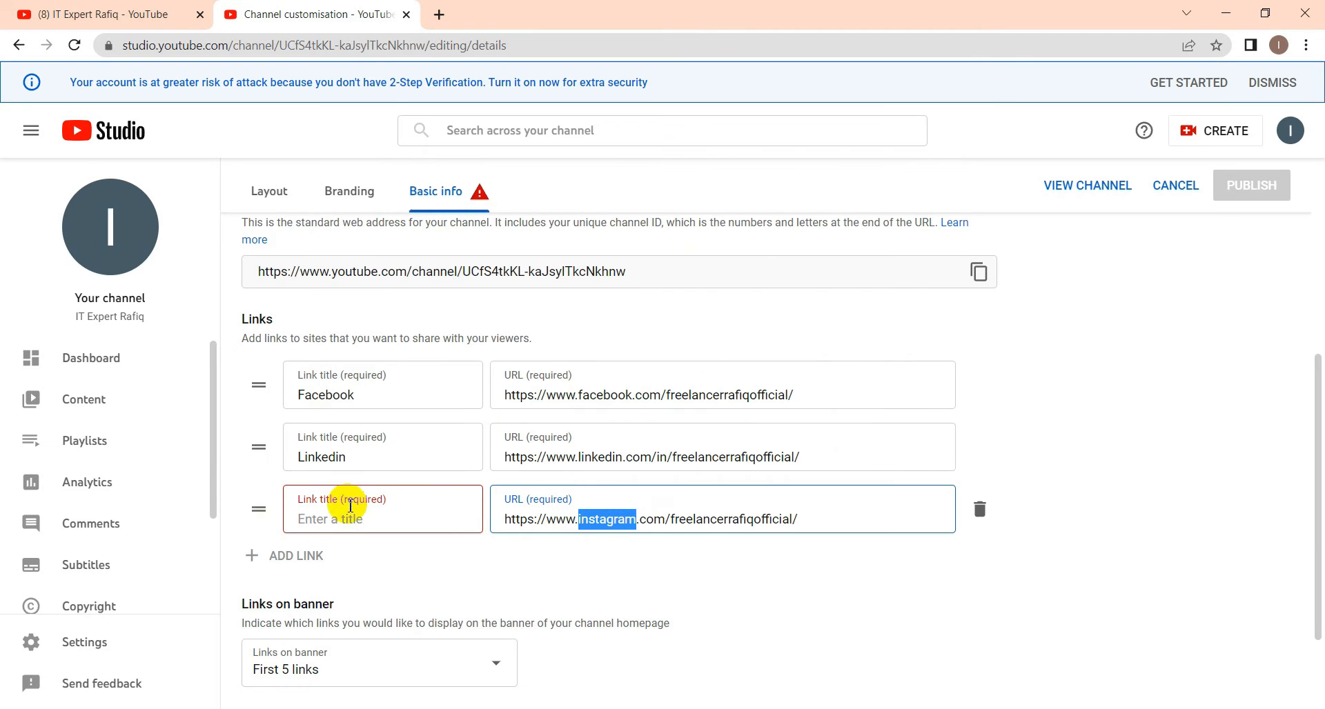
left_click(347, 519)
key("ctrl+v")
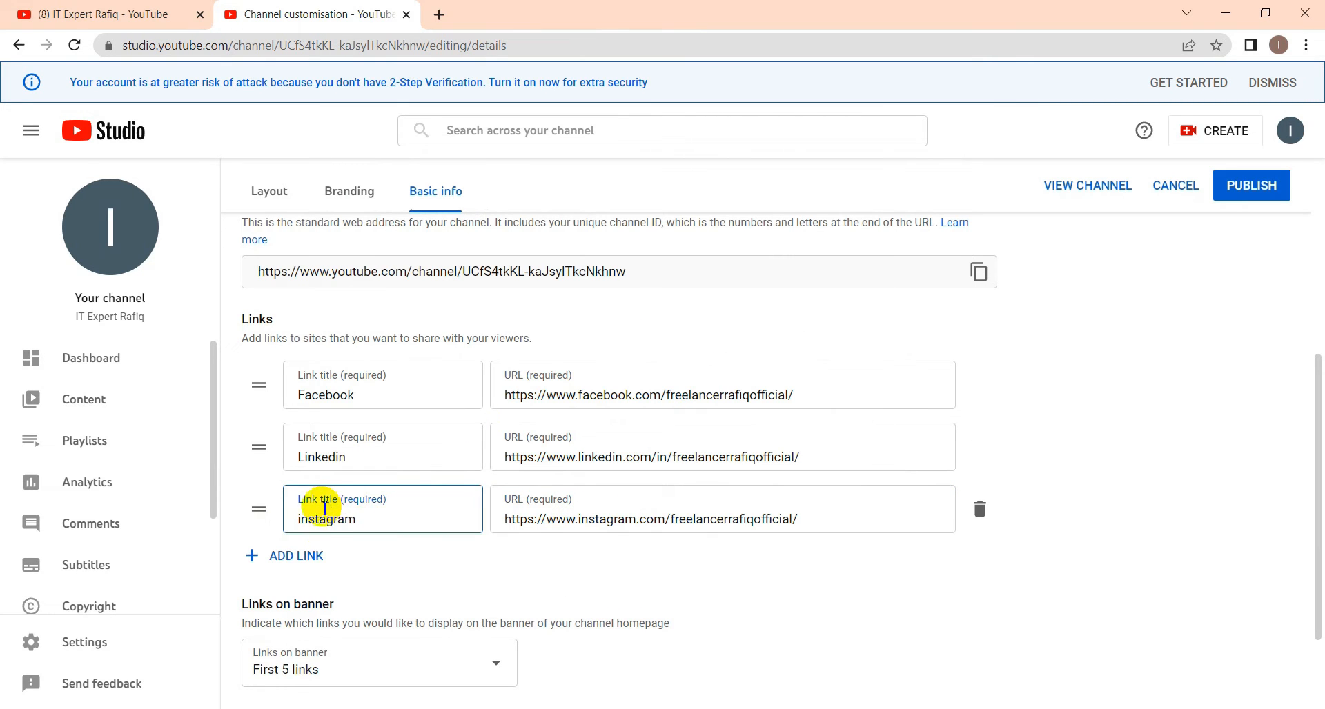
left_click(307, 523)
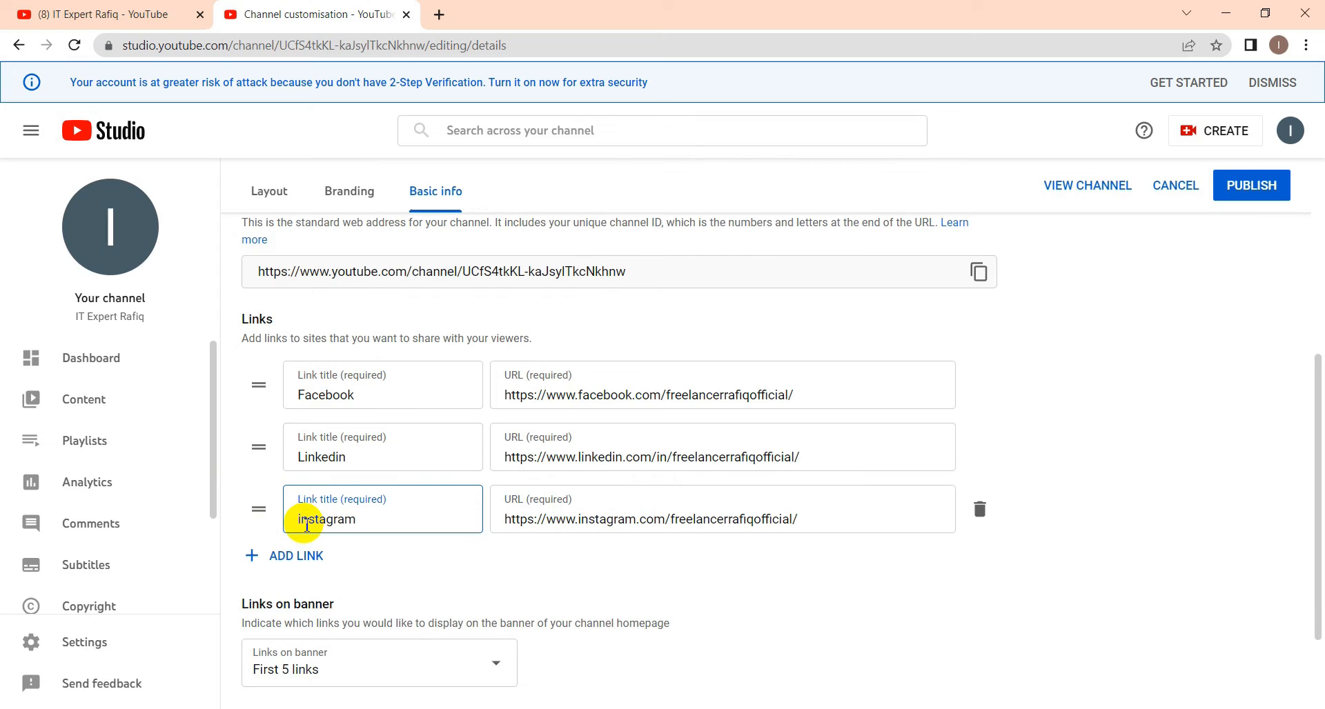
type("I")
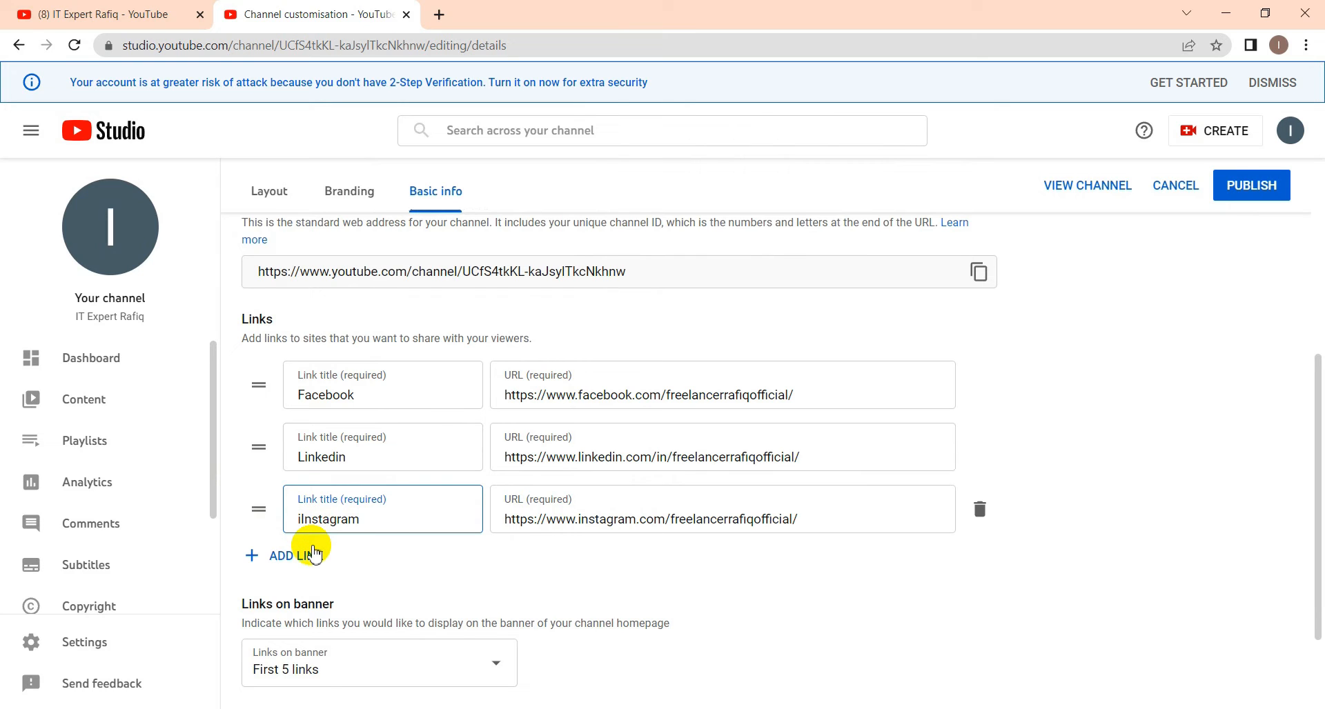
key("BackSpace")
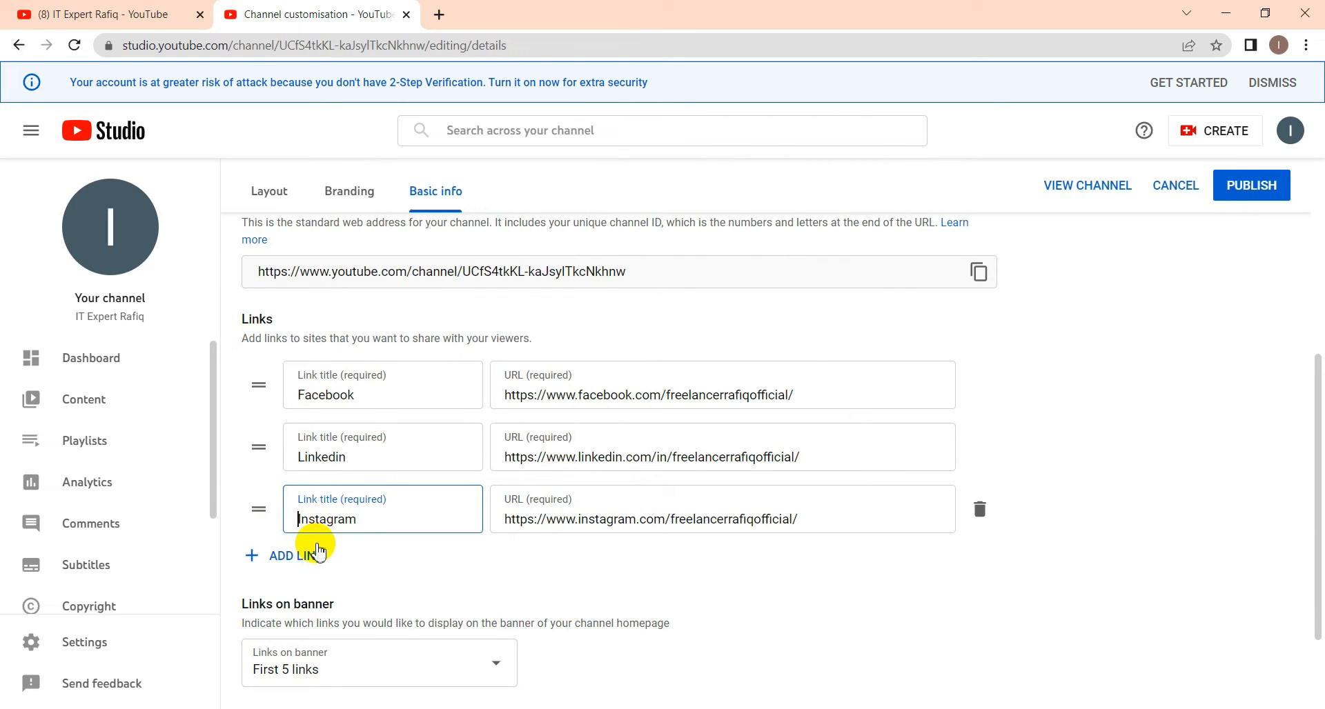
Step: Add a fourth channel link and fill its URL with the Twitter address from the Socail Link text file
left_click(298, 573)
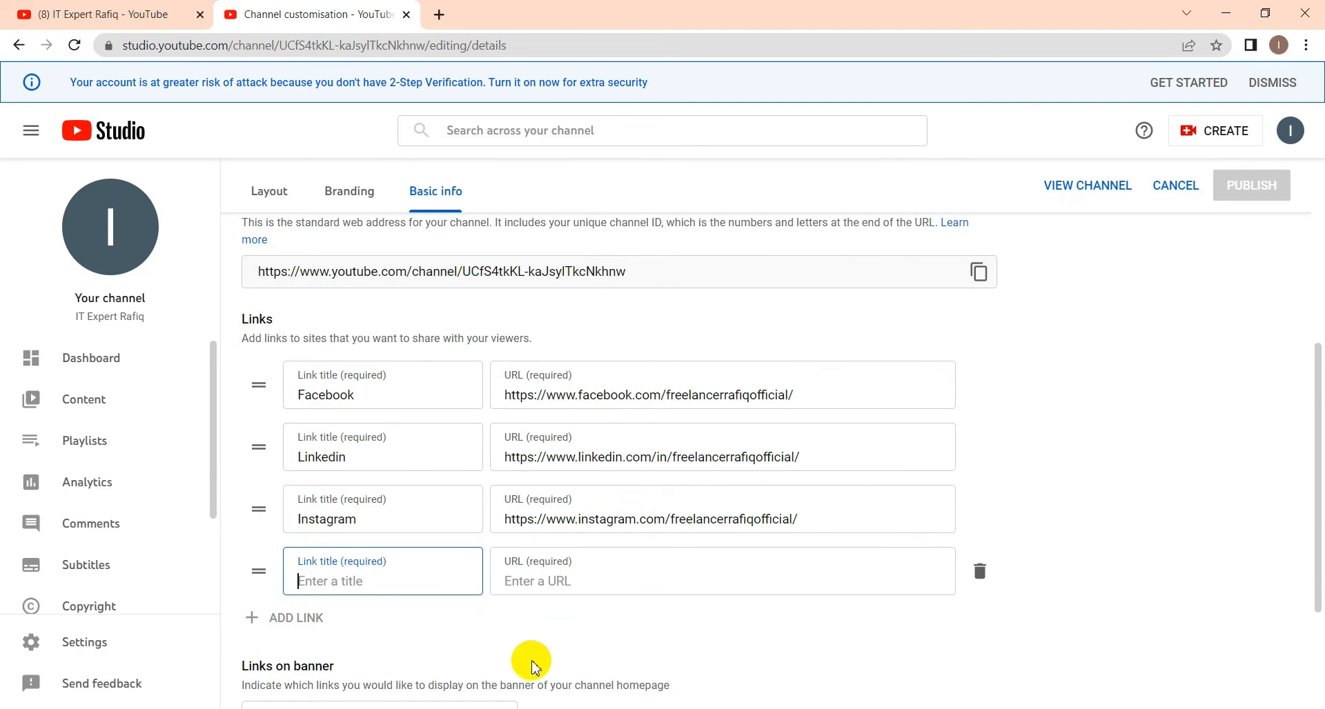
scroll(608, 621, "down", 1)
left_click(565, 708)
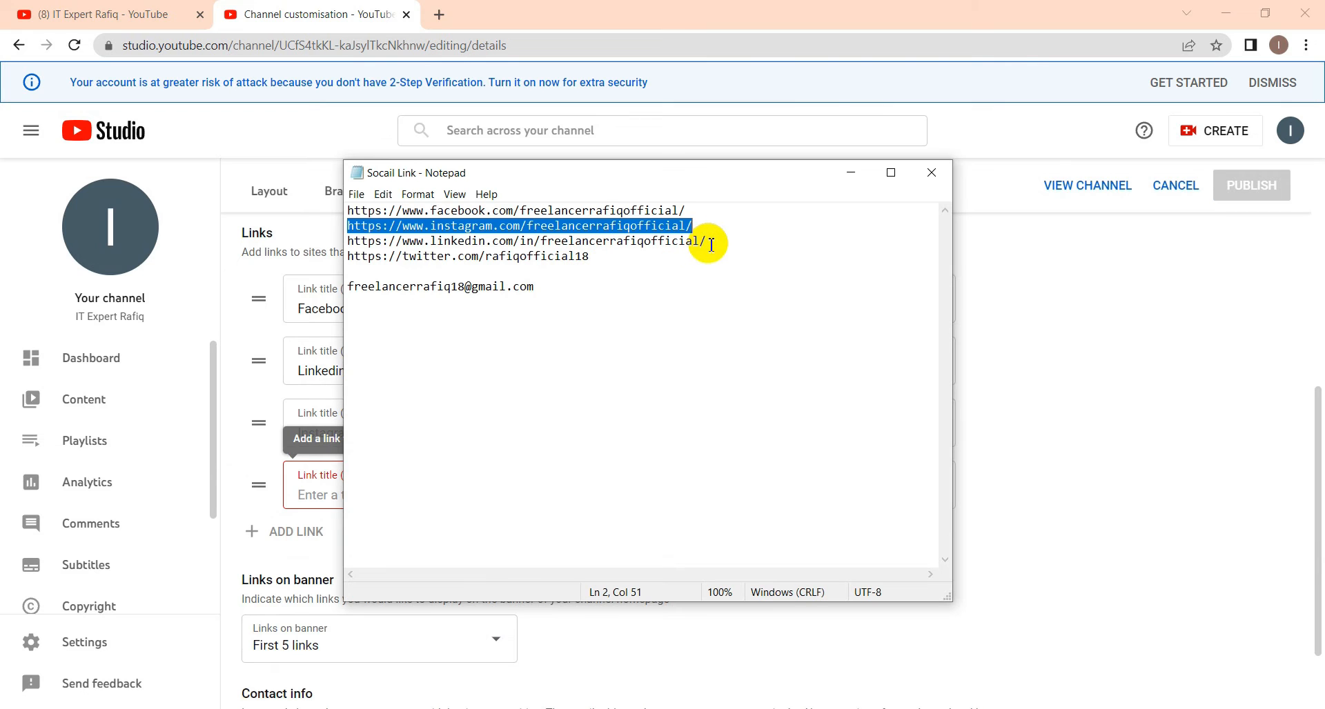
left_click_drag(590, 257, 349, 260)
right_click(359, 260)
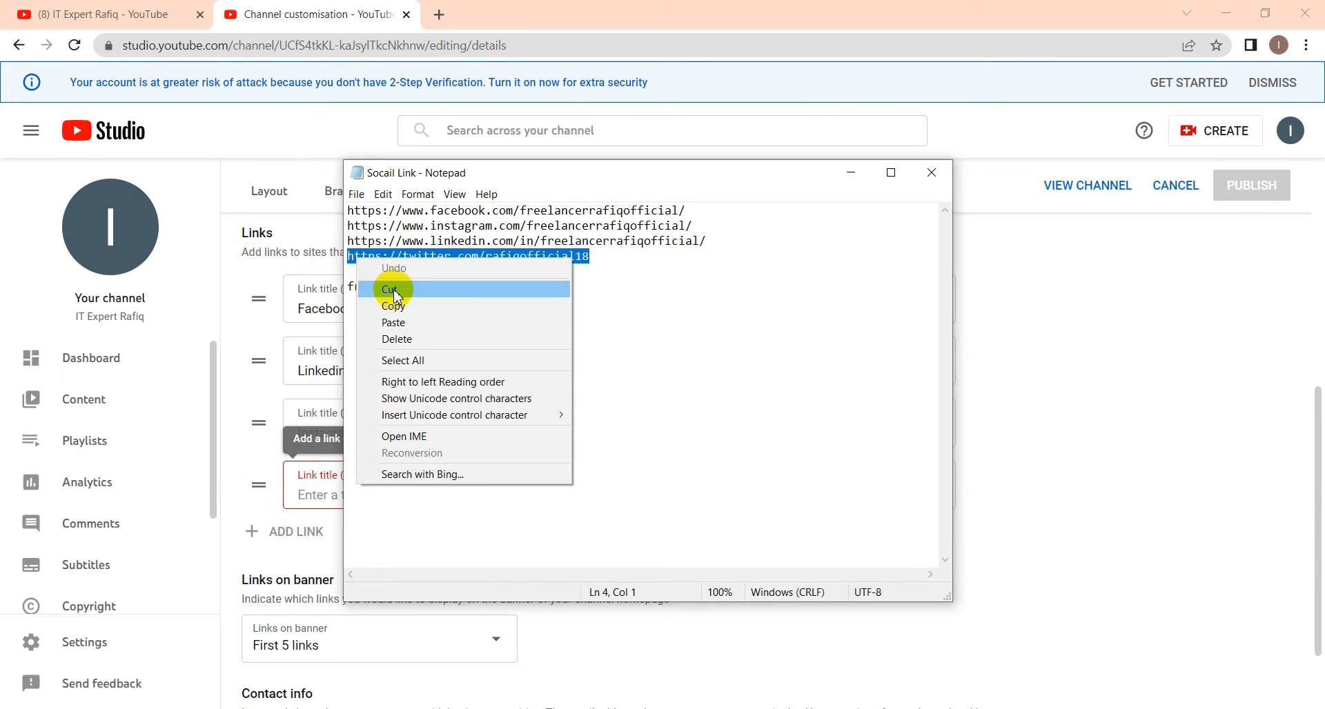
left_click(388, 286)
left_click(314, 497)
left_click(552, 494)
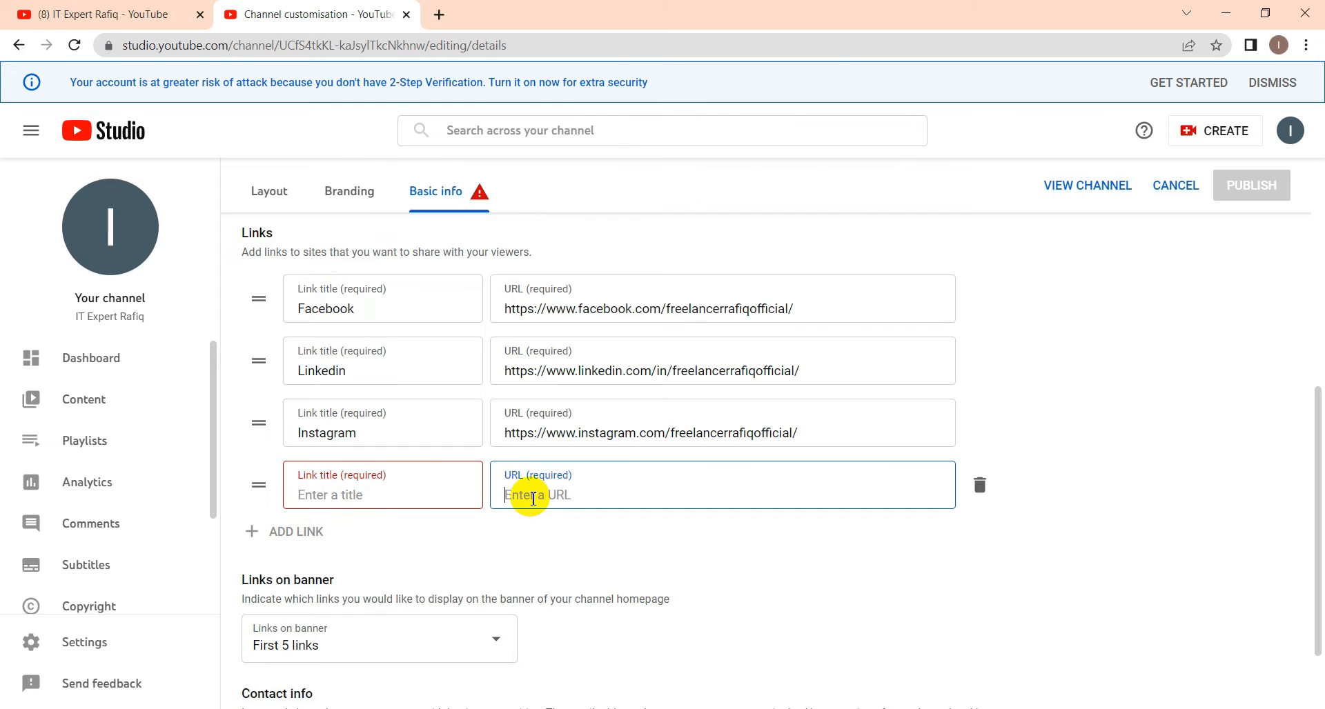
right_click(552, 496)
left_click(594, 368)
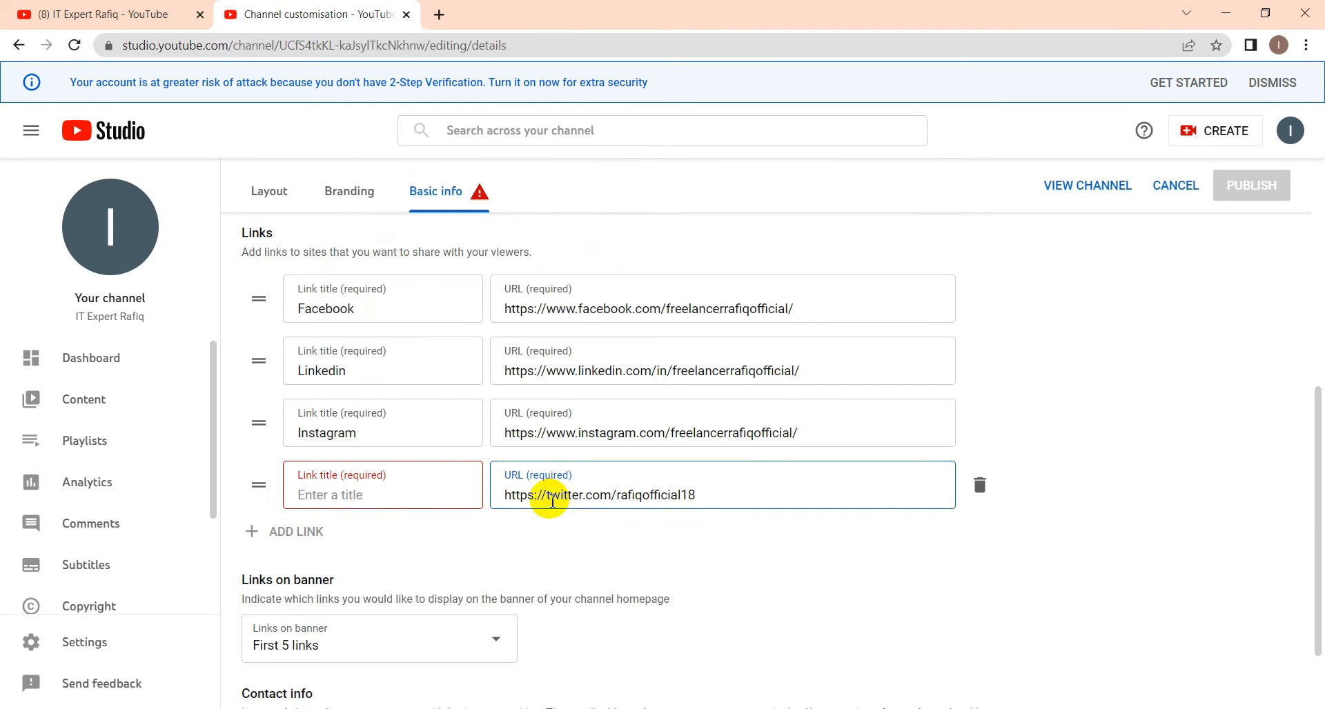
Step: Title the fourth link "twitter" by copying the site name from its URL
double_click(562, 496)
right_click(568, 497)
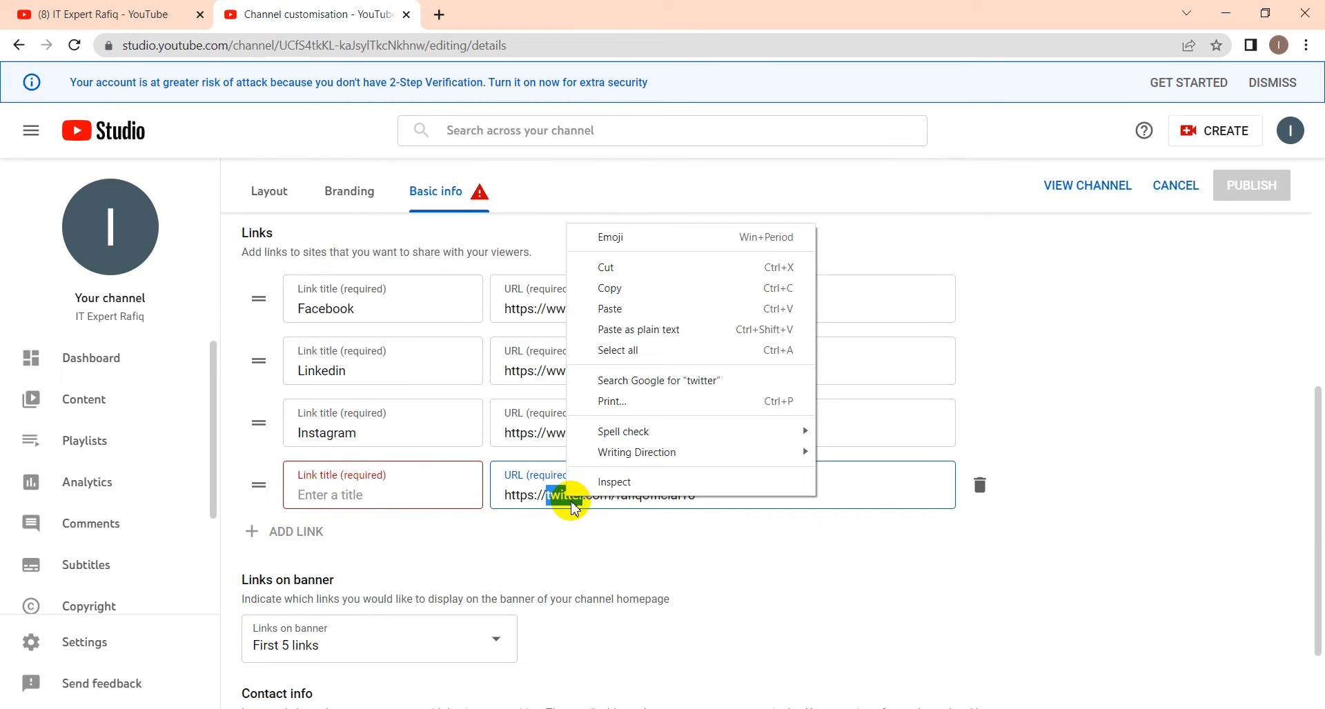
left_click(619, 290)
left_click(322, 492)
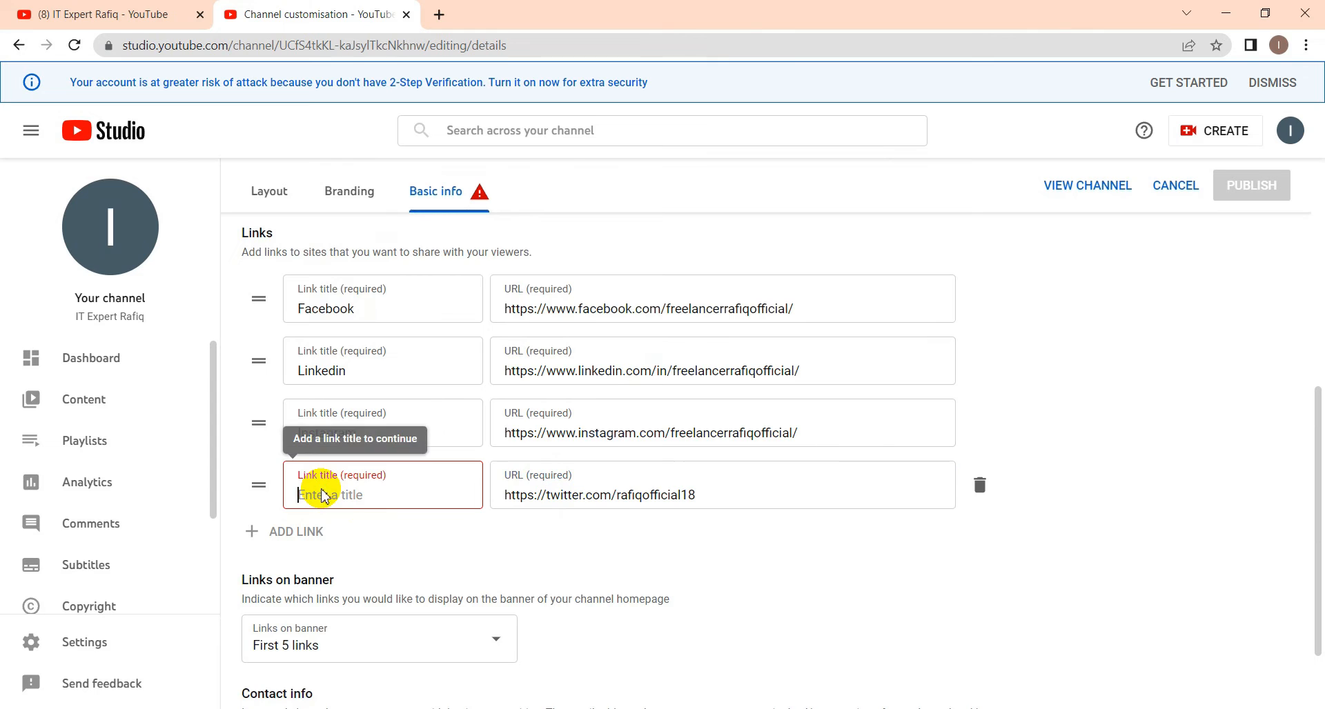
right_click(322, 491)
left_click(352, 353)
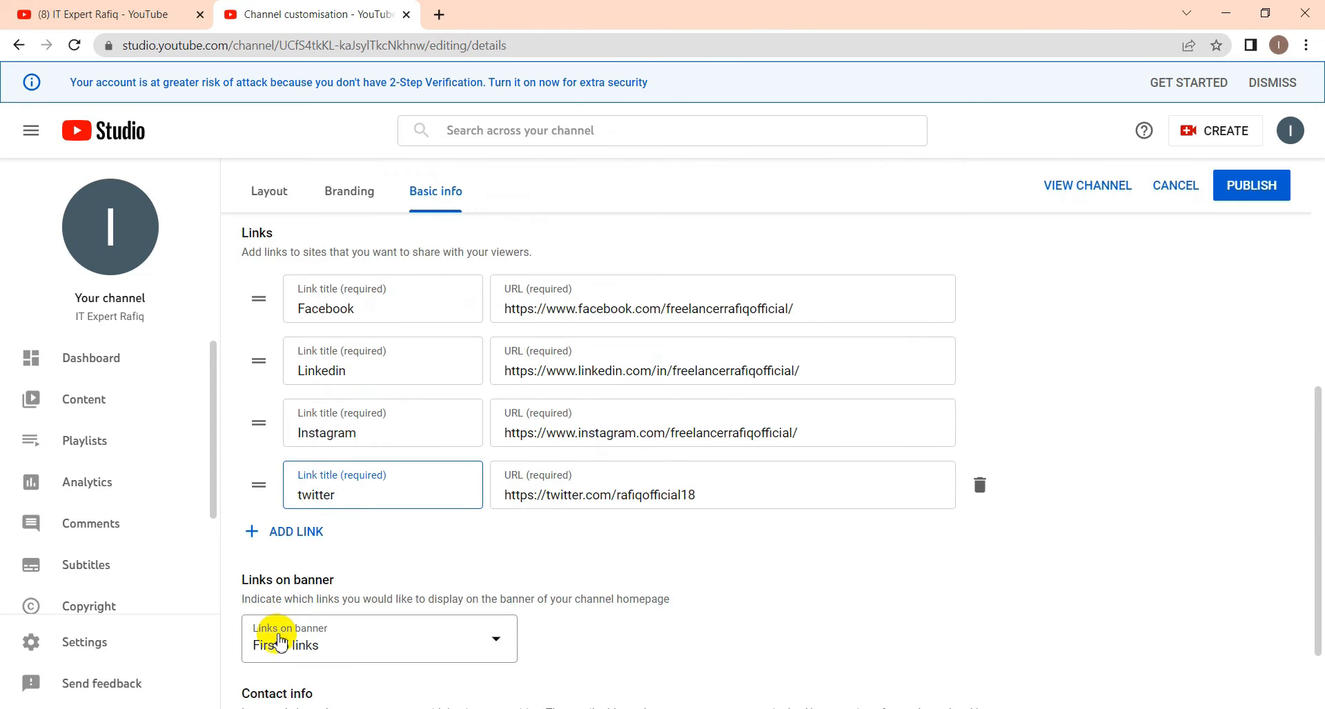
Step: Set the channel banner to display the first 4 links
left_click(353, 552)
scroll(355, 532, "down", 1)
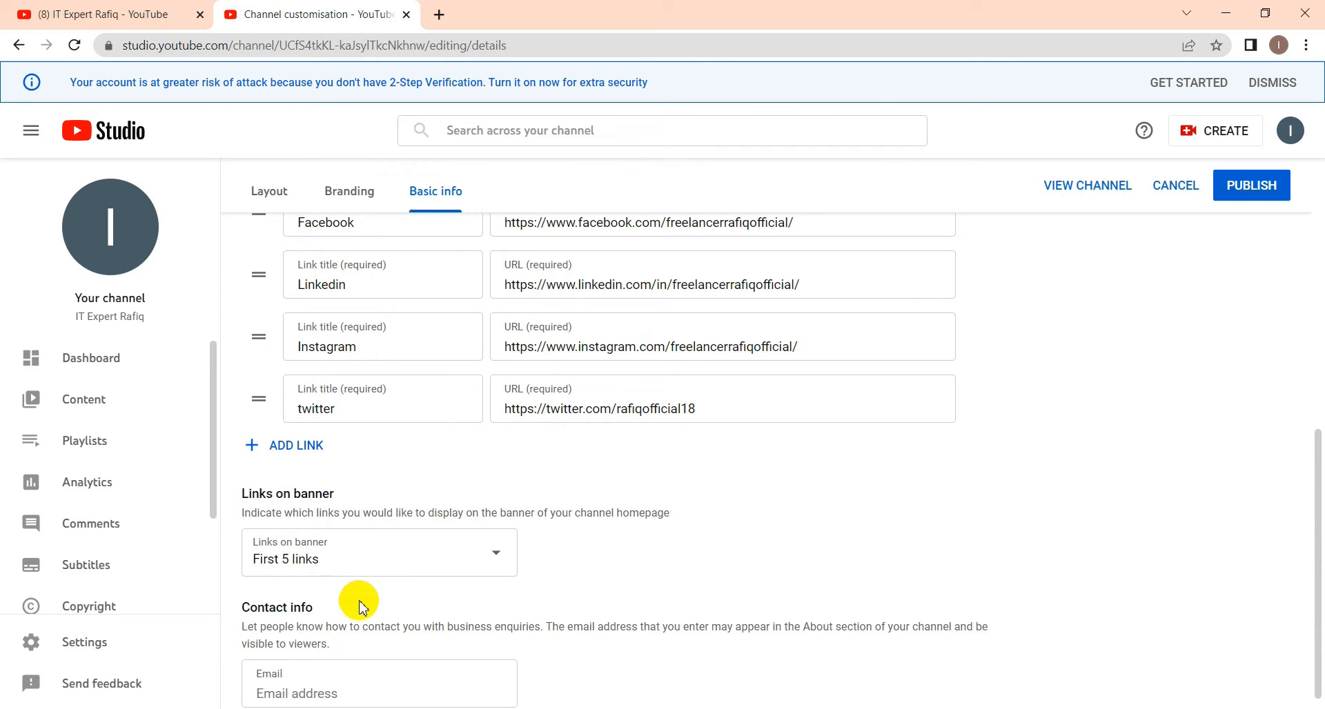
left_click(358, 562)
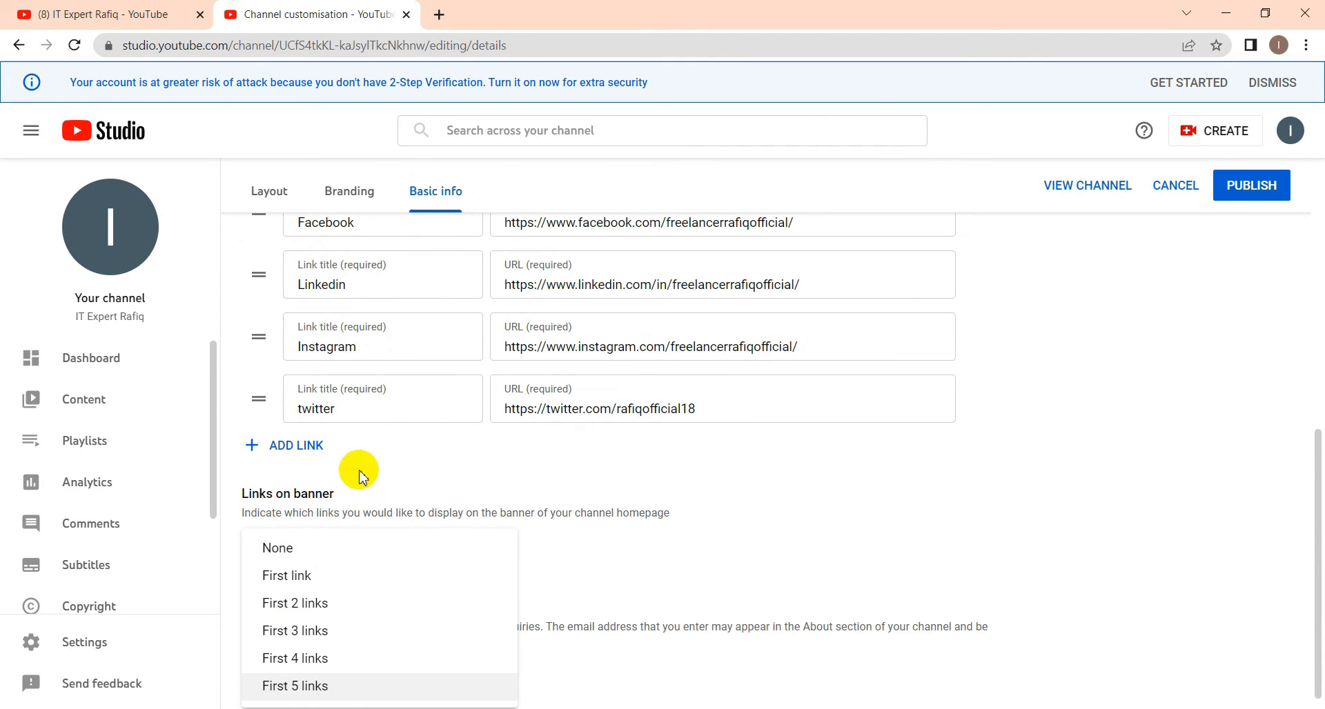
left_click(309, 661)
Step: Fill in the contact info email by copying the address from the Socail Link text file
scroll(389, 575, "down", 1)
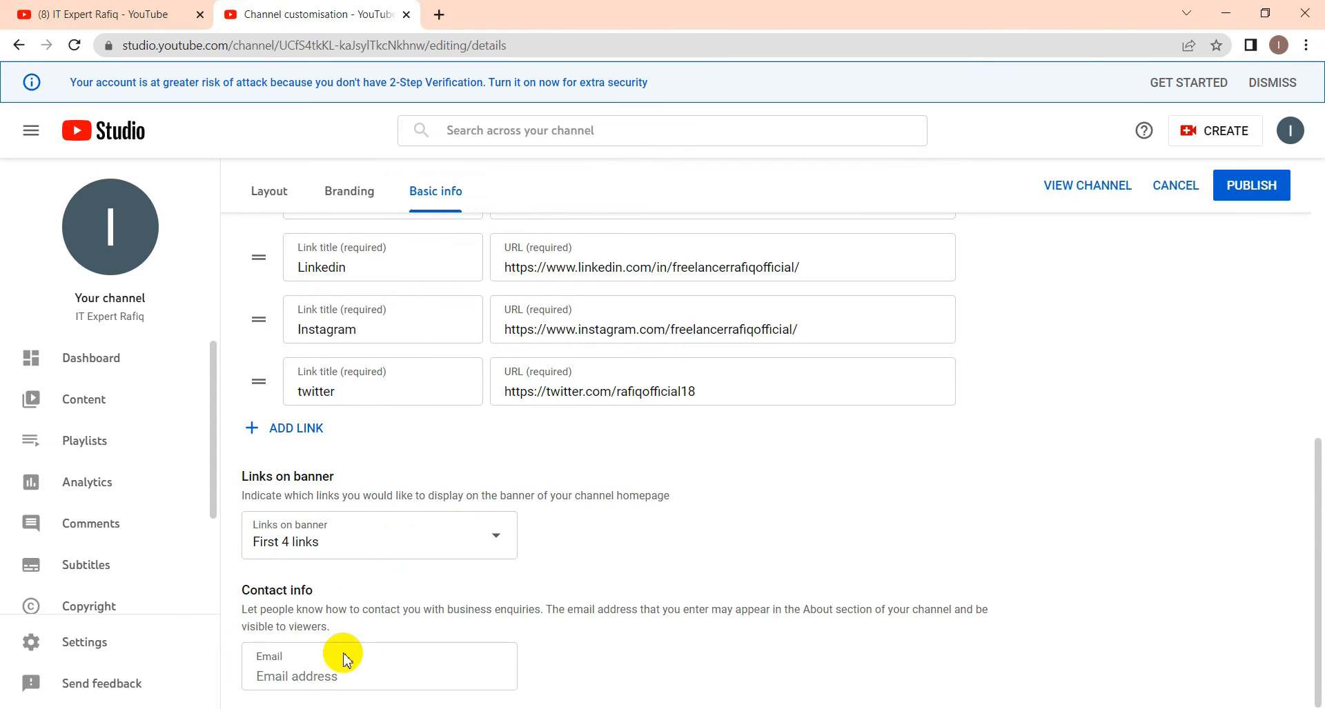
left_click(269, 683)
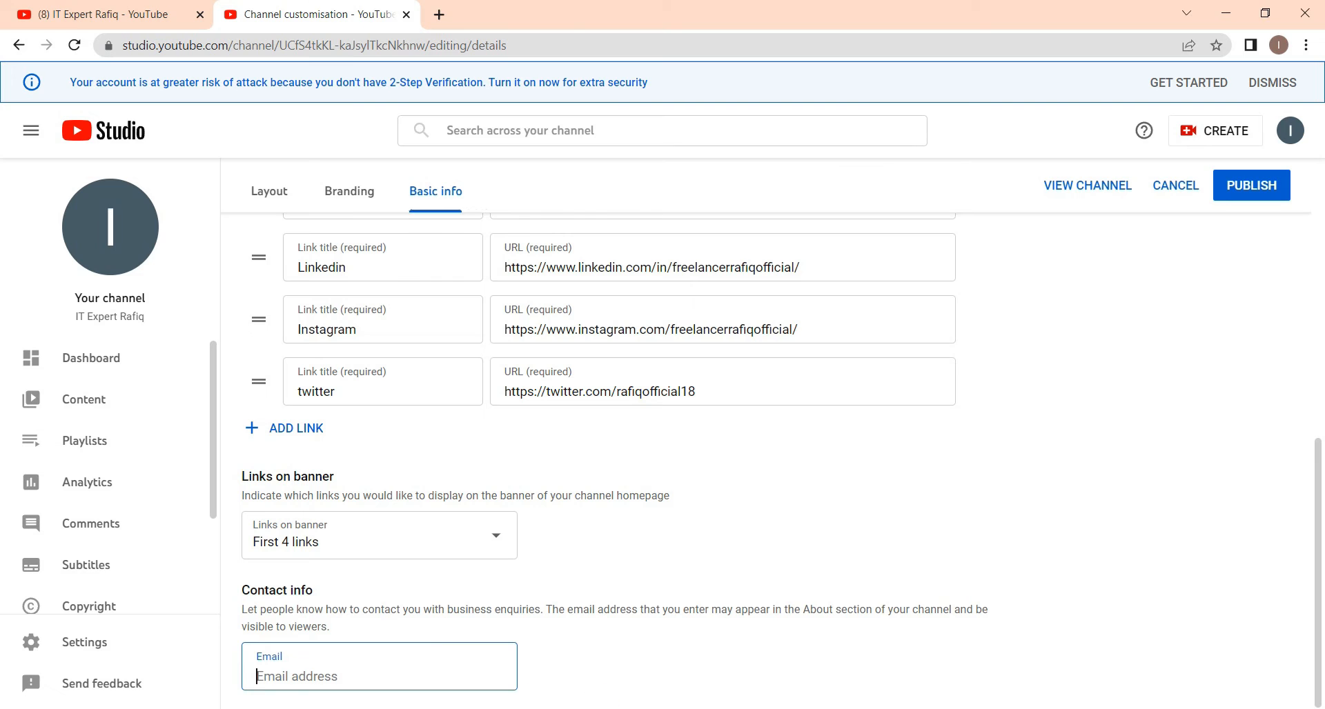
key("alt+Tab")
left_click_drag(539, 287, 411, 273)
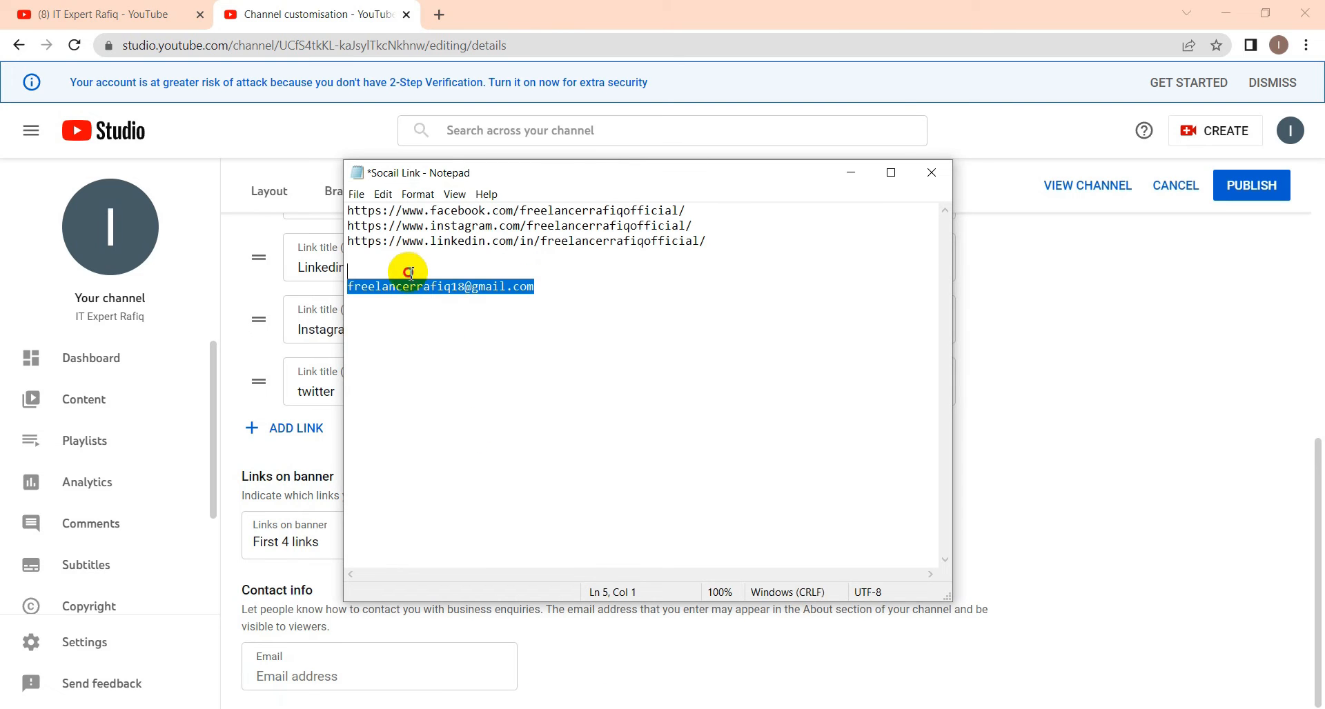
right_click(392, 286)
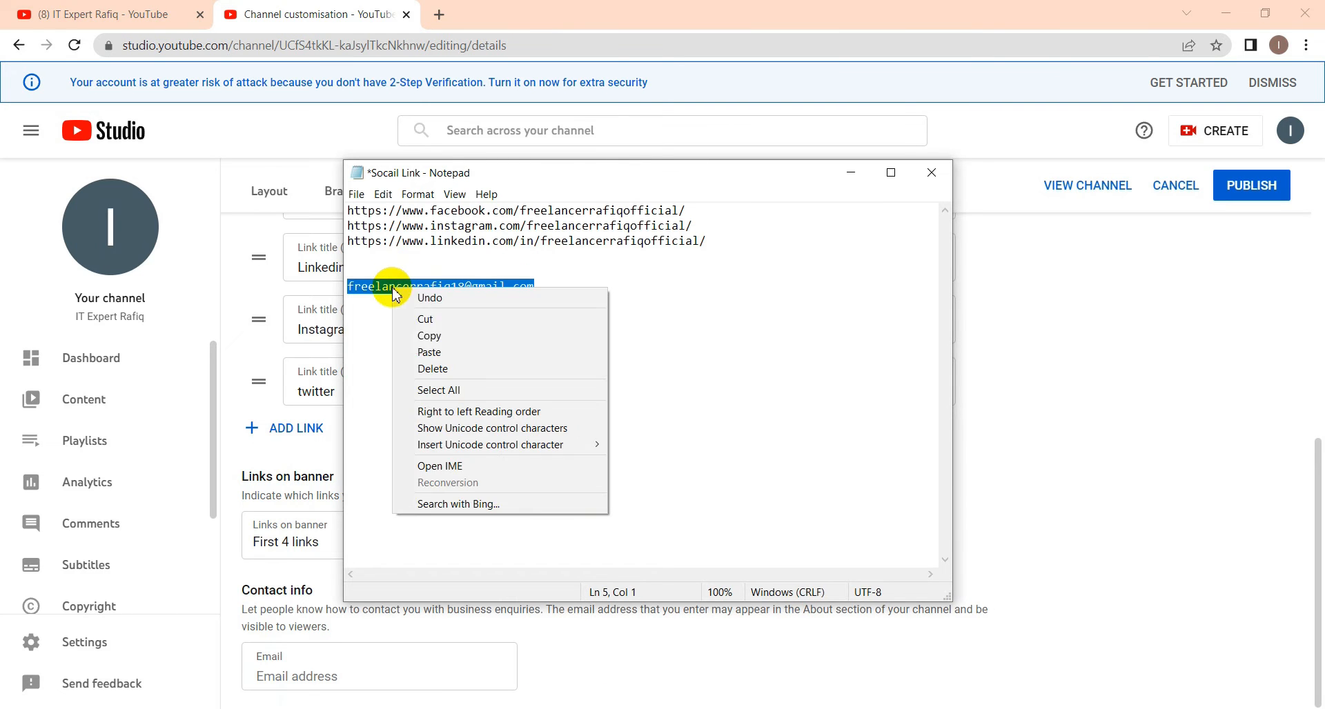
left_click(429, 336)
left_click(851, 172)
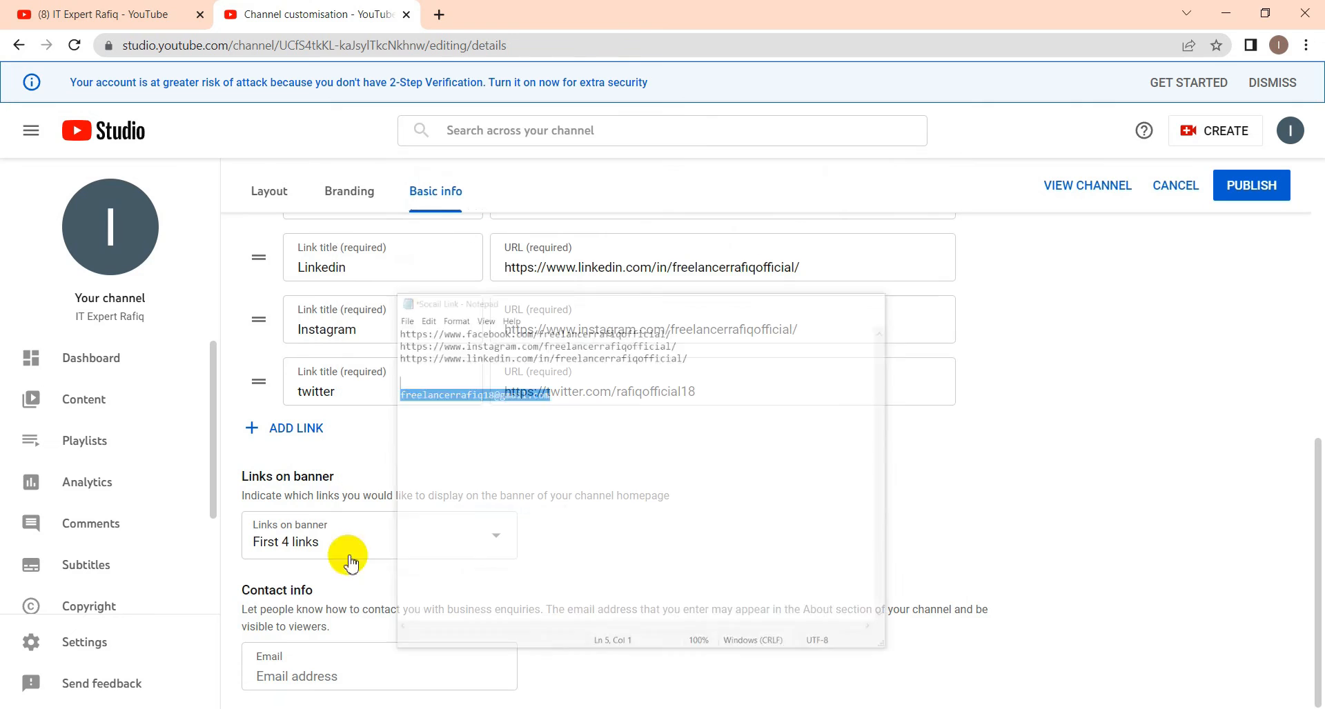
left_click(285, 681)
right_click(283, 678)
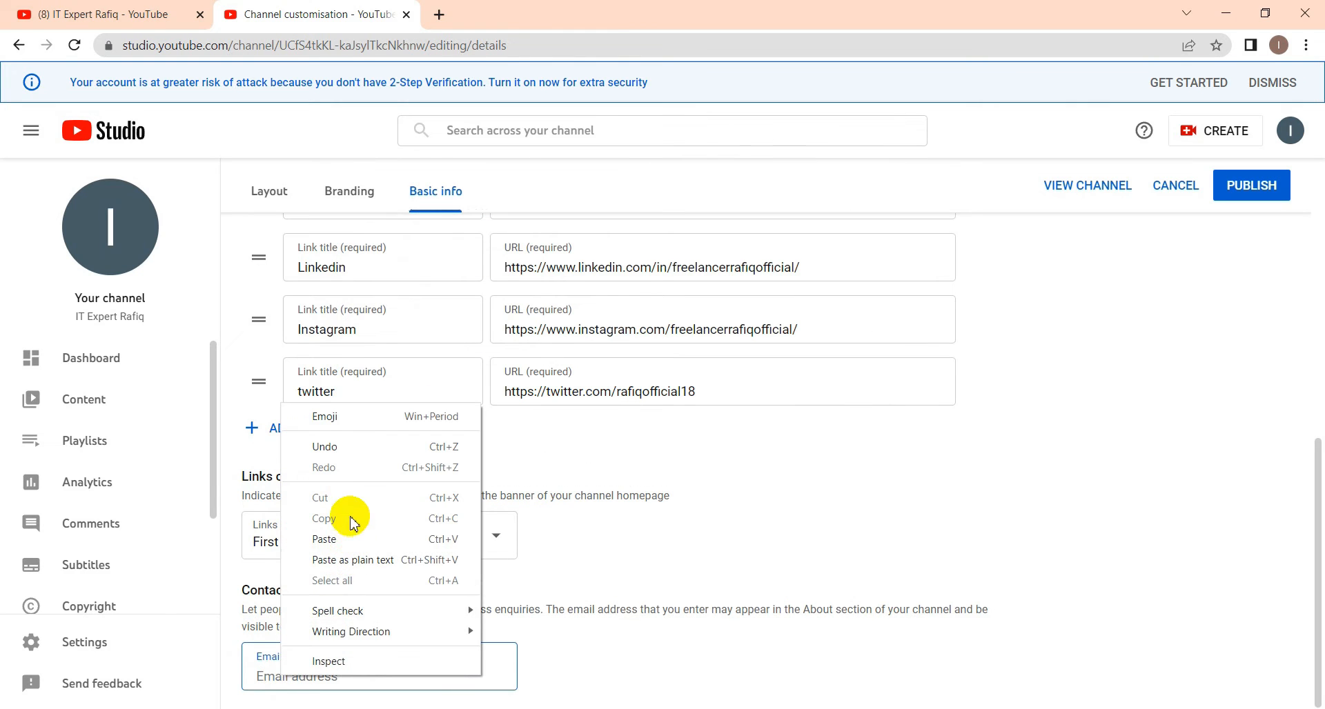
left_click(349, 538)
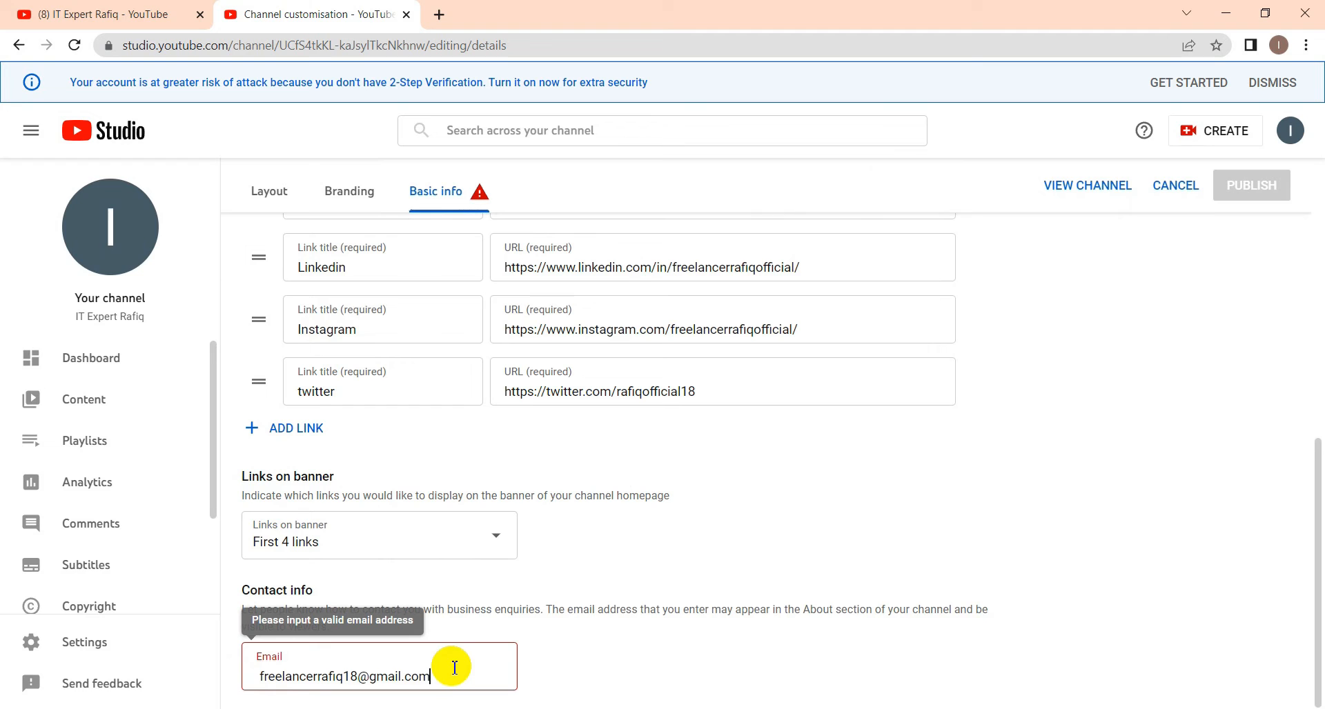
Step: Remove the leading space in front of the contact email address
left_click(254, 681)
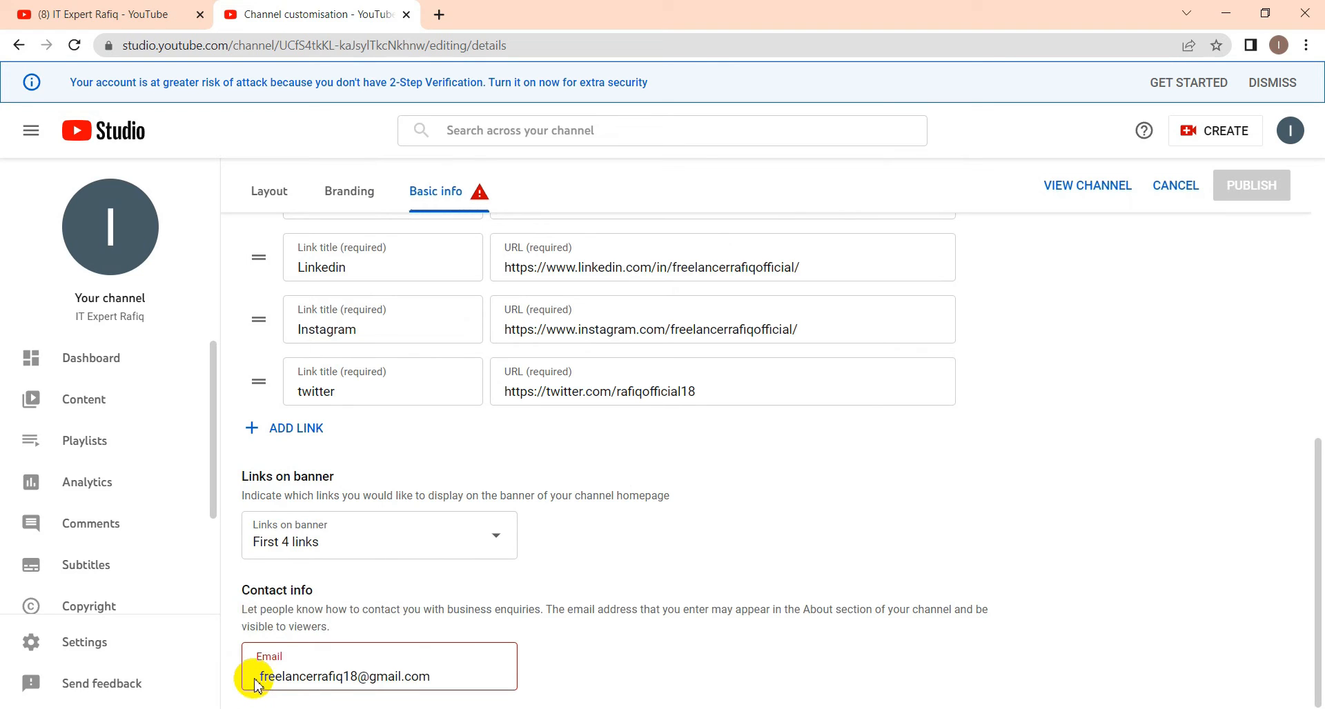
left_click(266, 682)
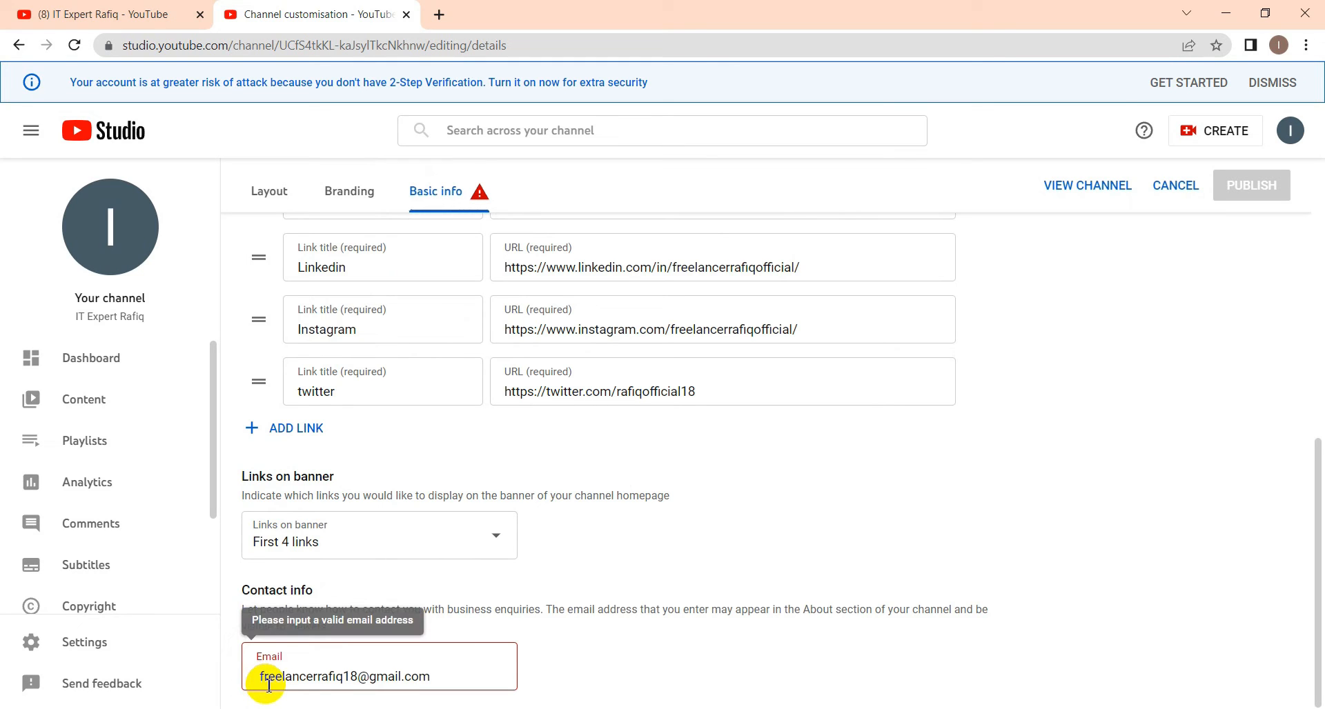
key("BackSpace")
key("BackSpace")
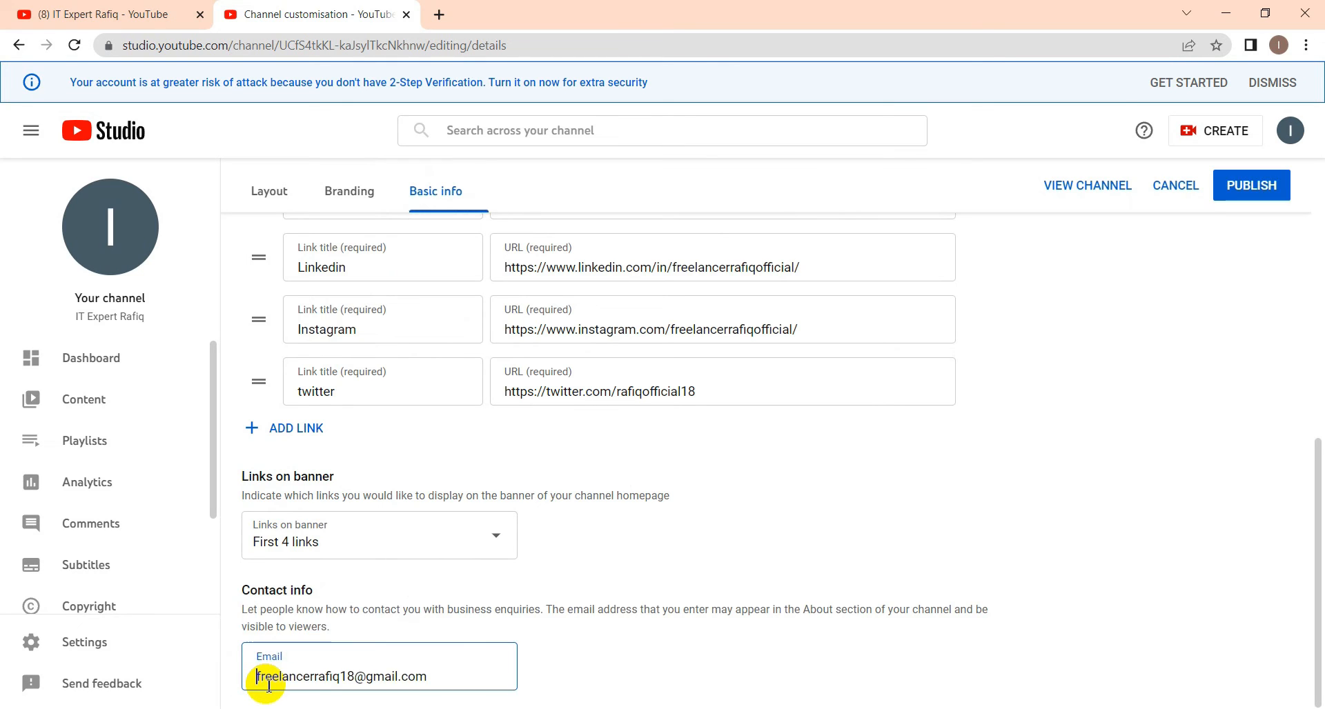
left_click(654, 653)
Step: Publish the channel's basic info changes
scroll(713, 548, "up", 2)
scroll(701, 547, "down", 2)
scroll(443, 429, "up", 8)
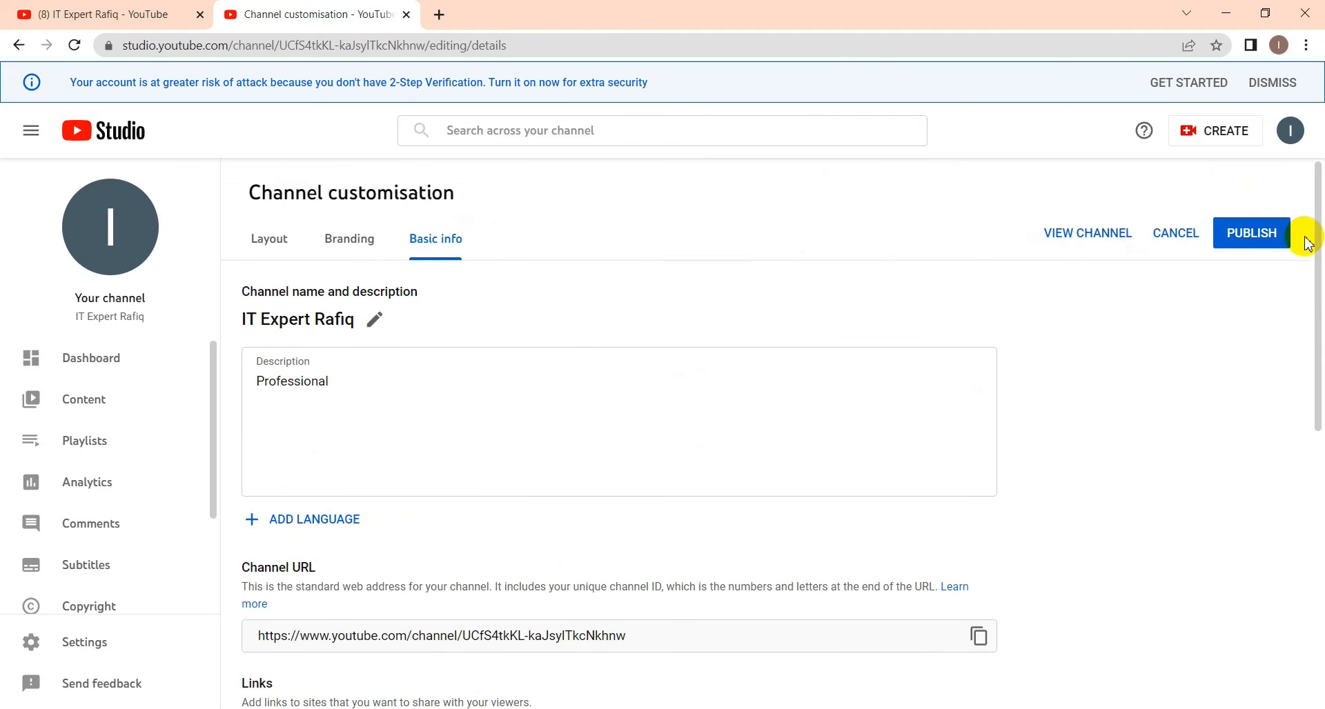
left_click(1267, 236)
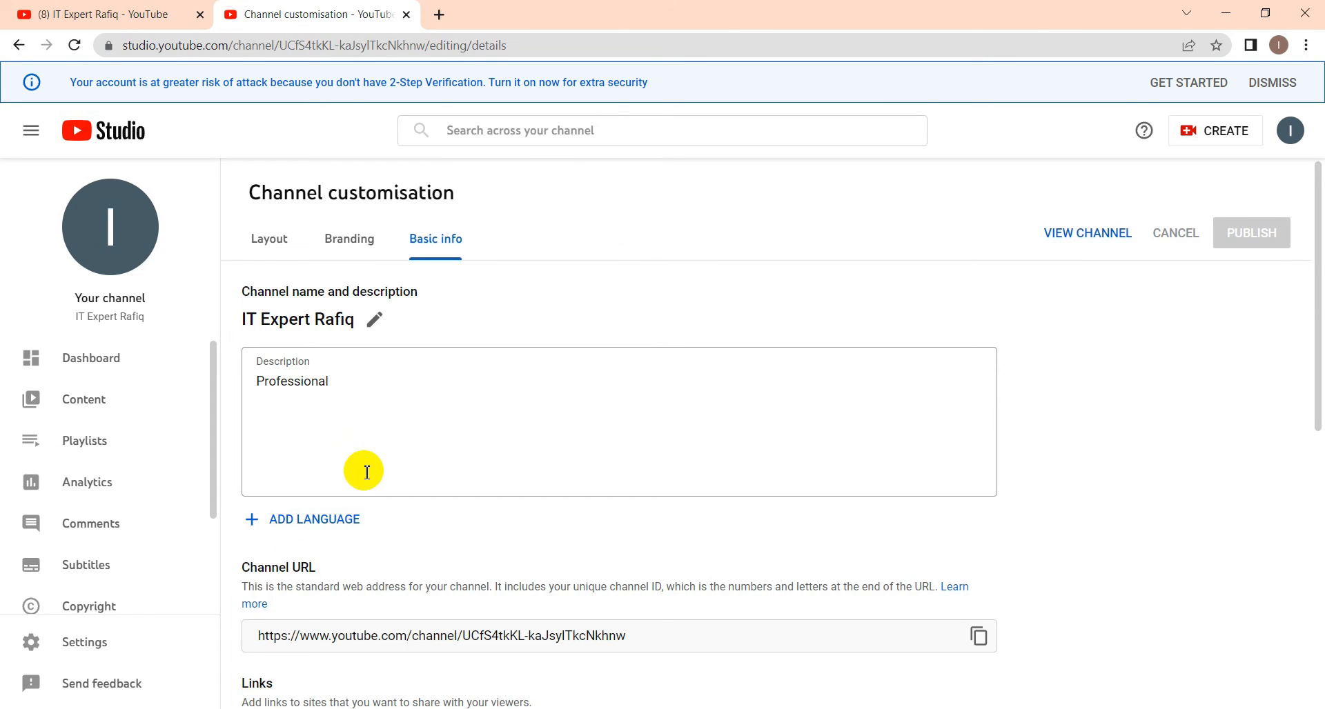
Step: Set the country of residence to Bangladesh in the channel's basic info settings
left_click(75, 644)
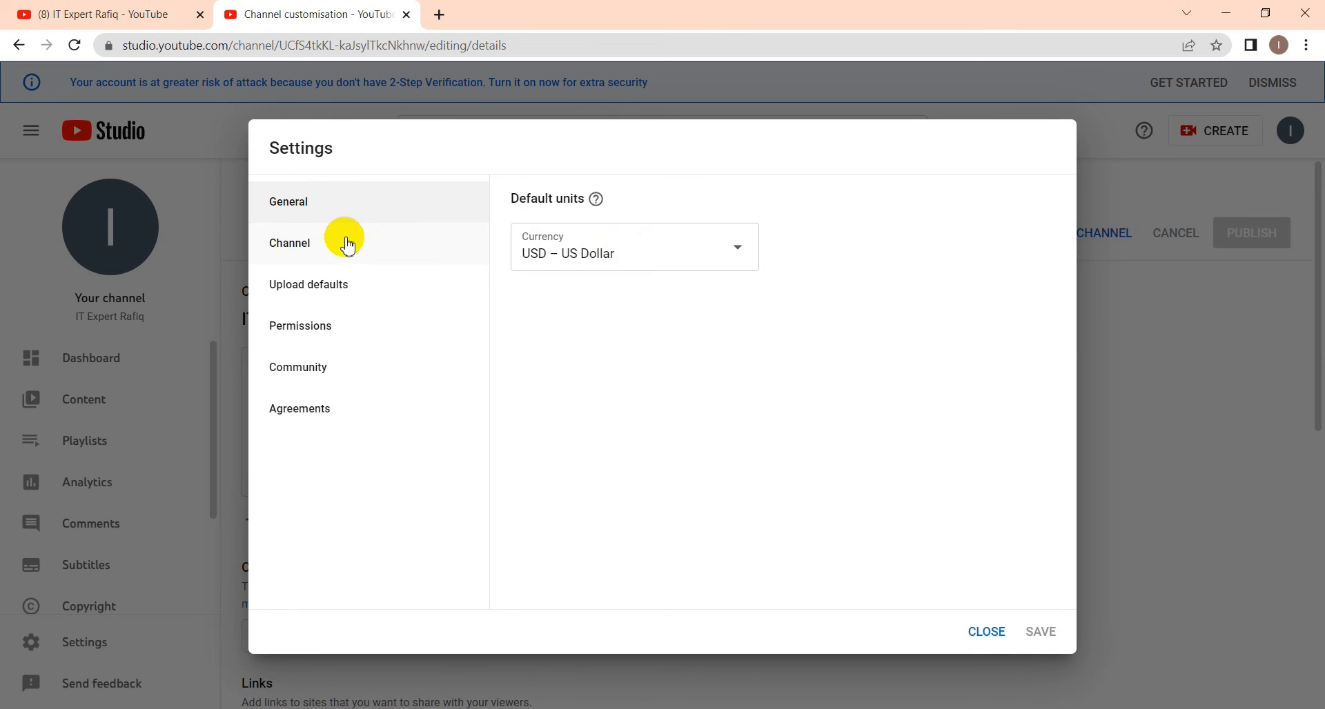
left_click(299, 245)
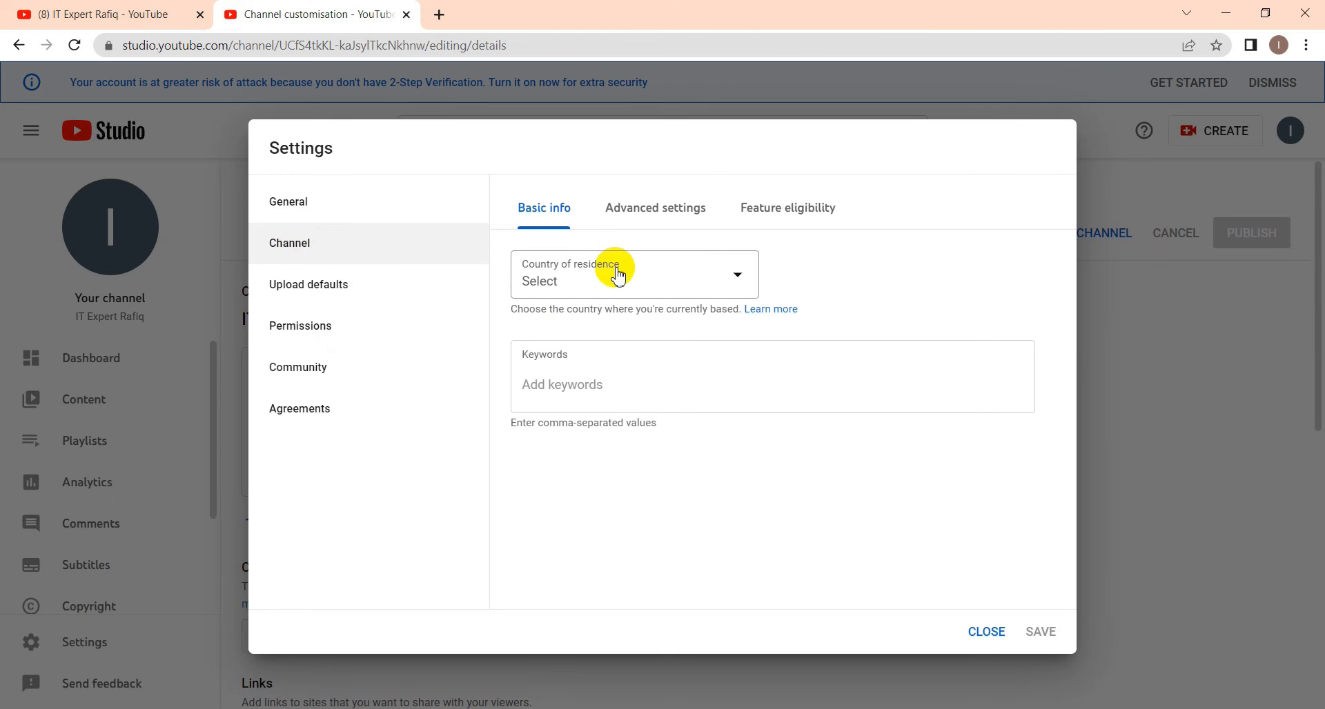
left_click(626, 279)
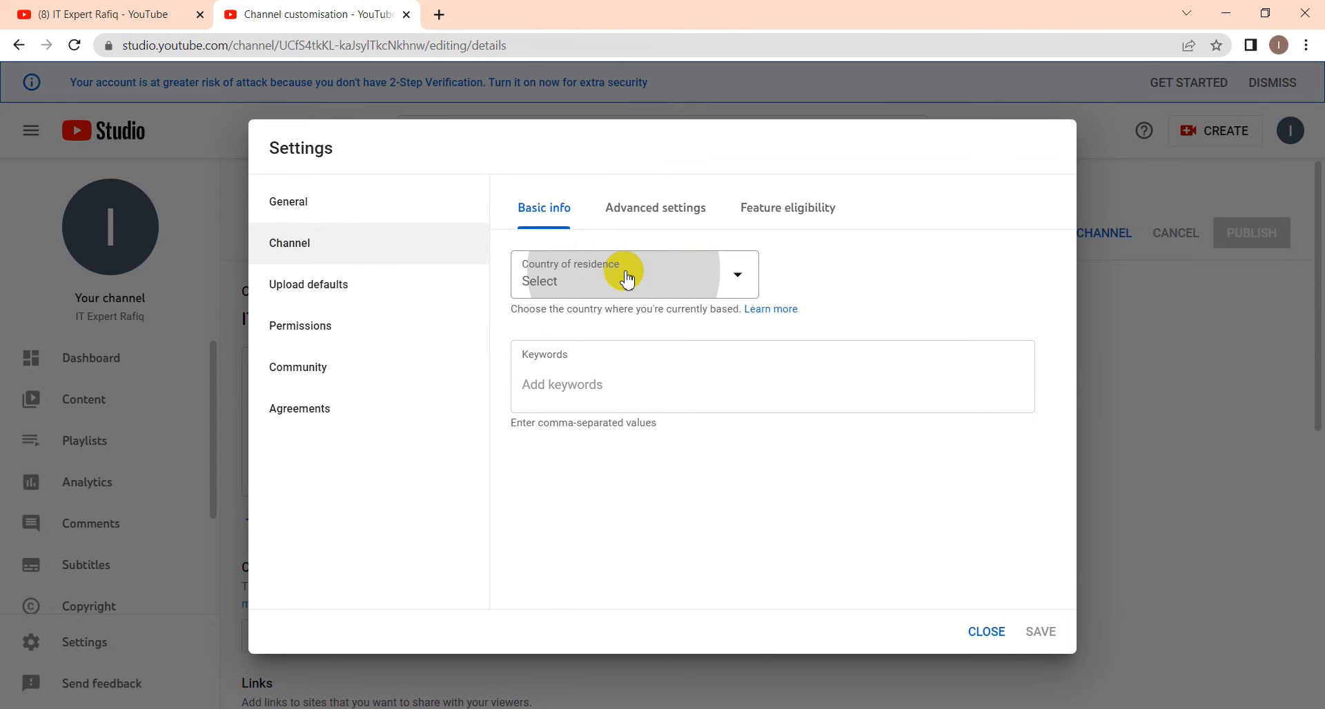
scroll(577, 579, "down", 1)
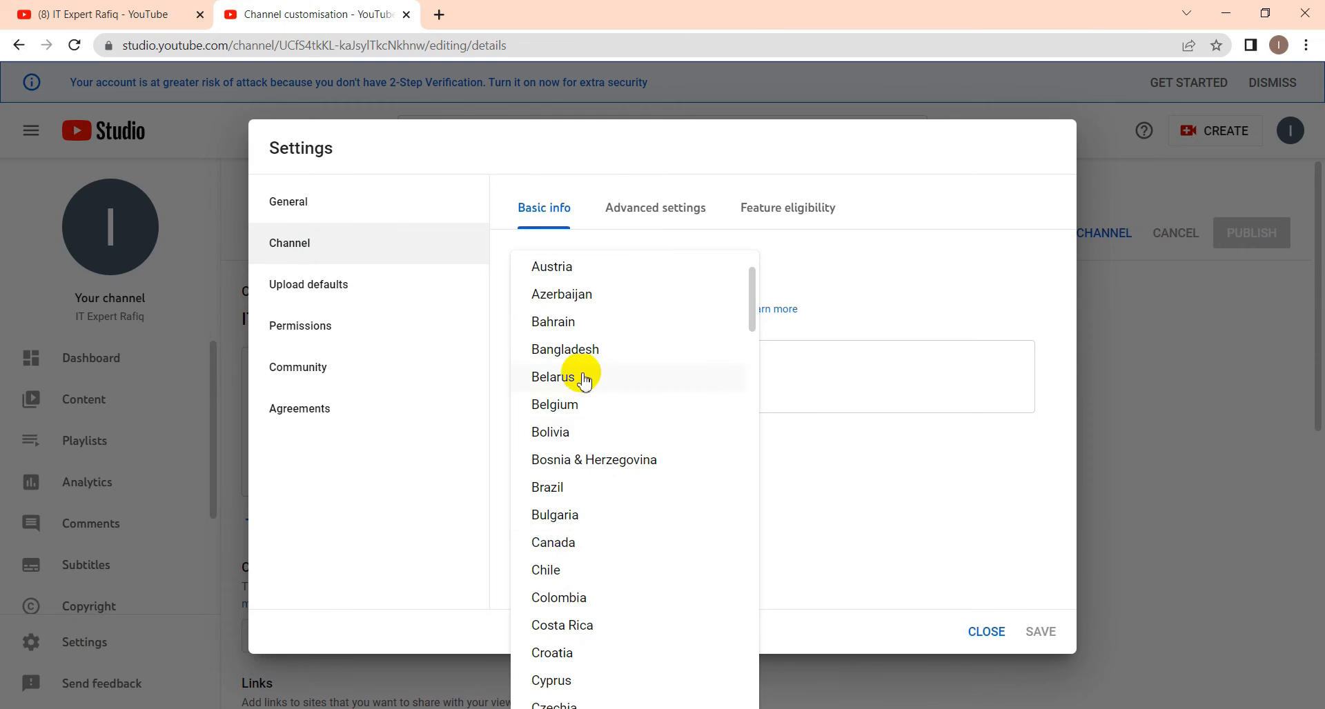
left_click(583, 350)
Step: Add the channel keywords "IT Expert Rafiq", "IT Rafiq", "Expert Rafiq" and "IT Expert"
left_click(549, 396)
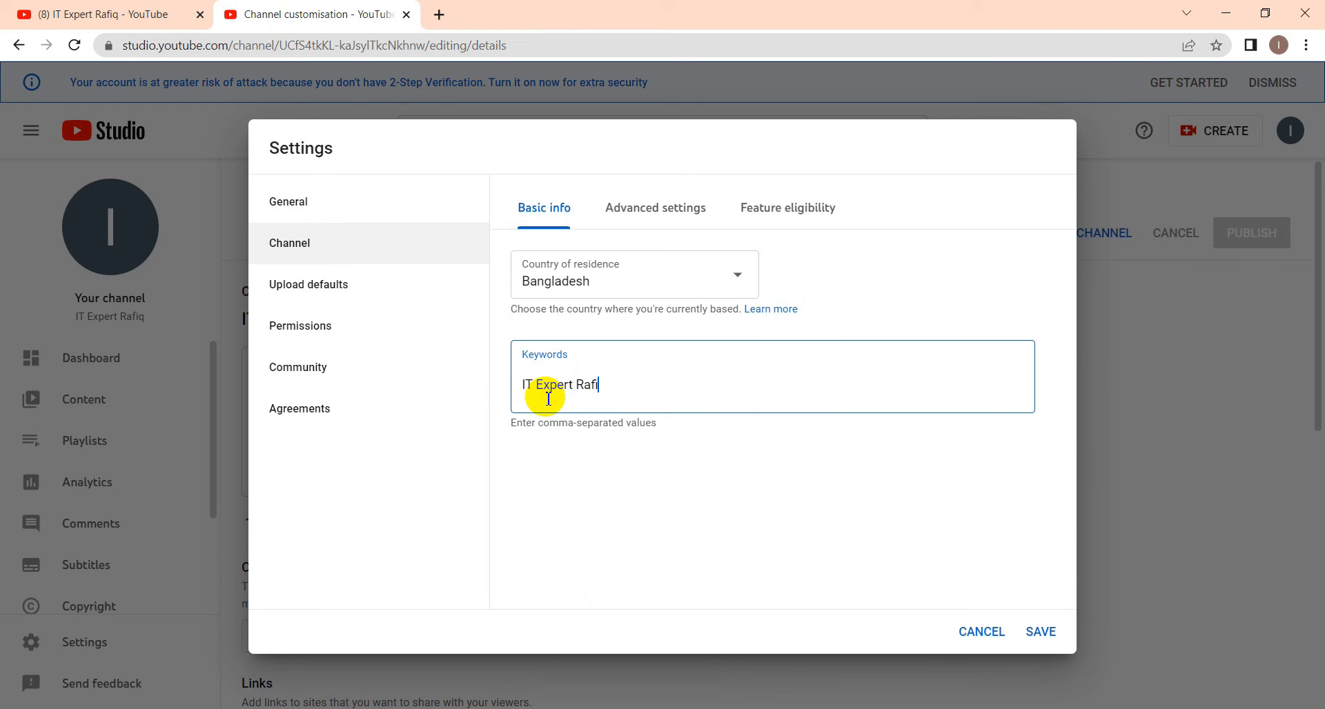
key("Return")
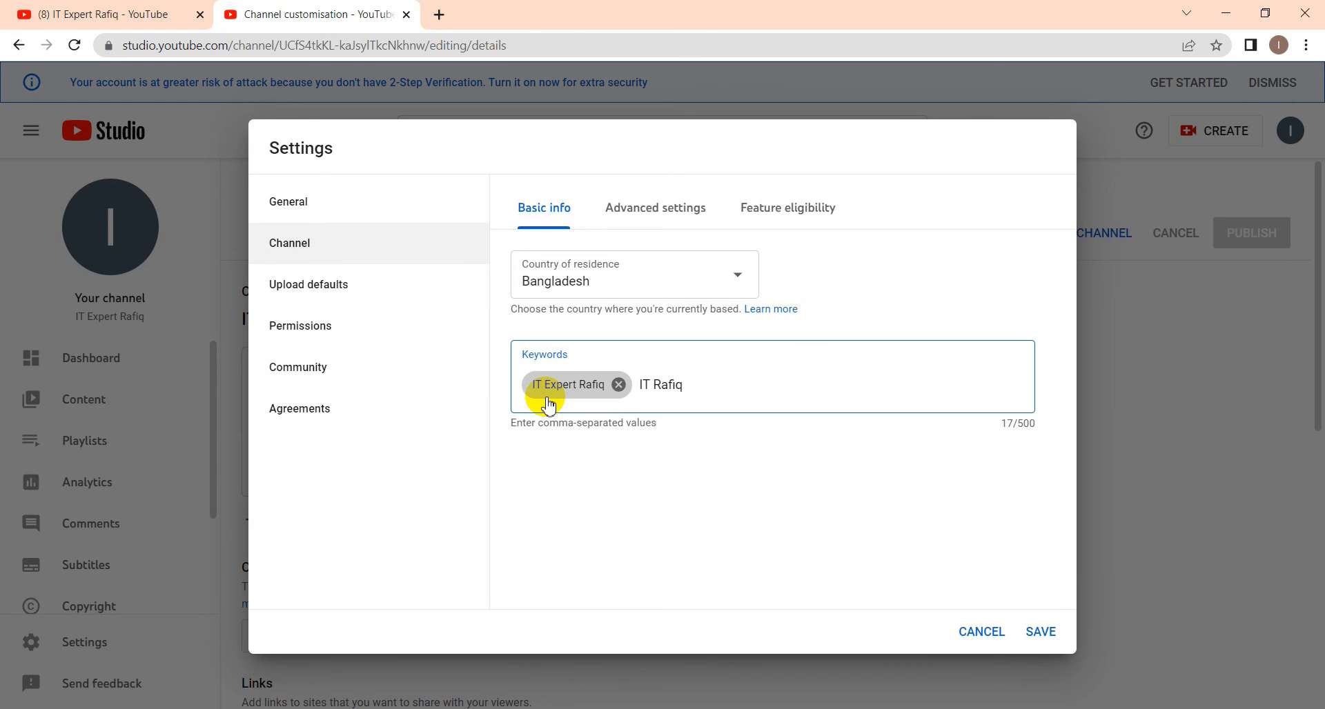
key("Return")
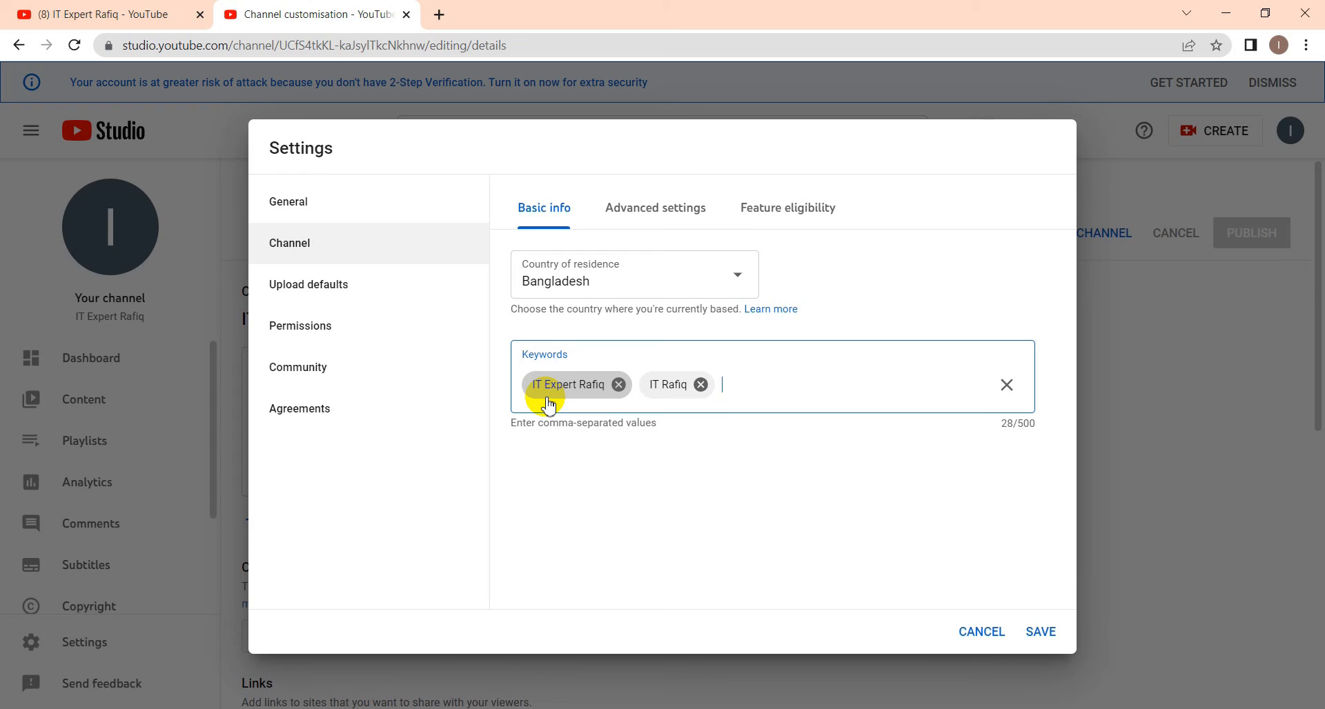
type("Expert Rafiq")
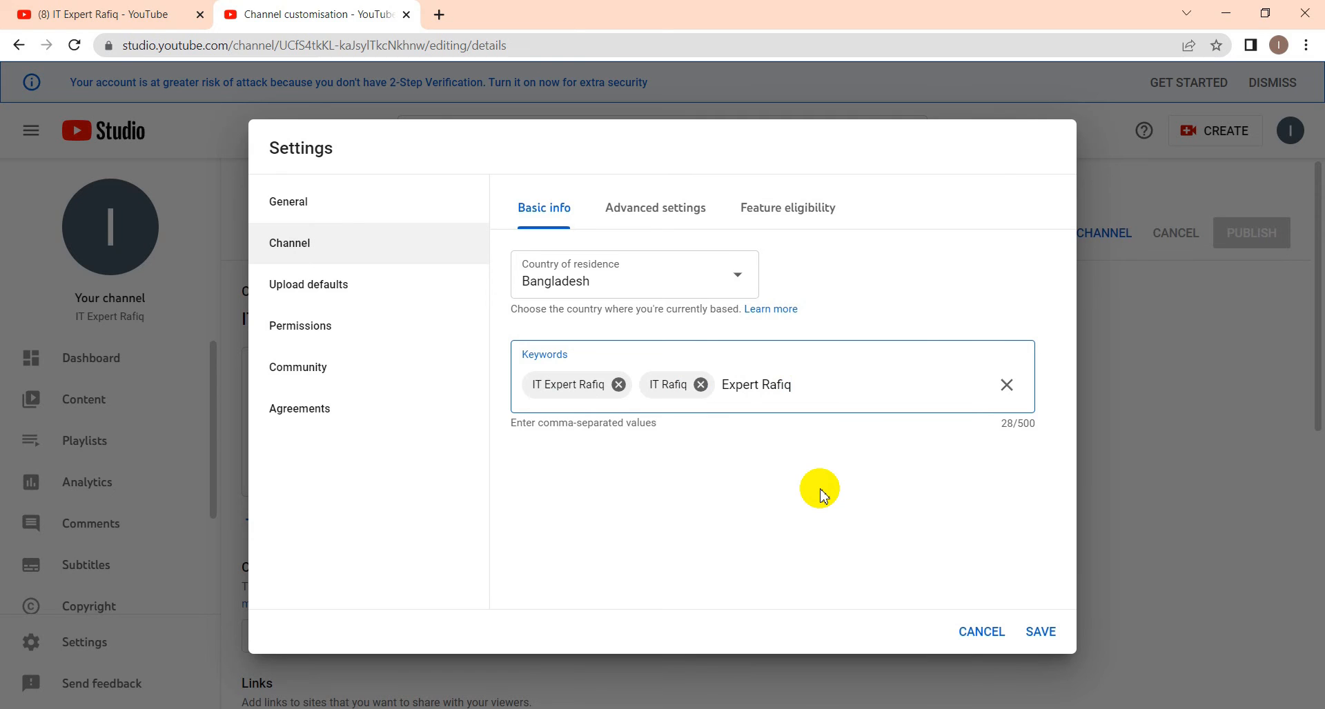
key("Return")
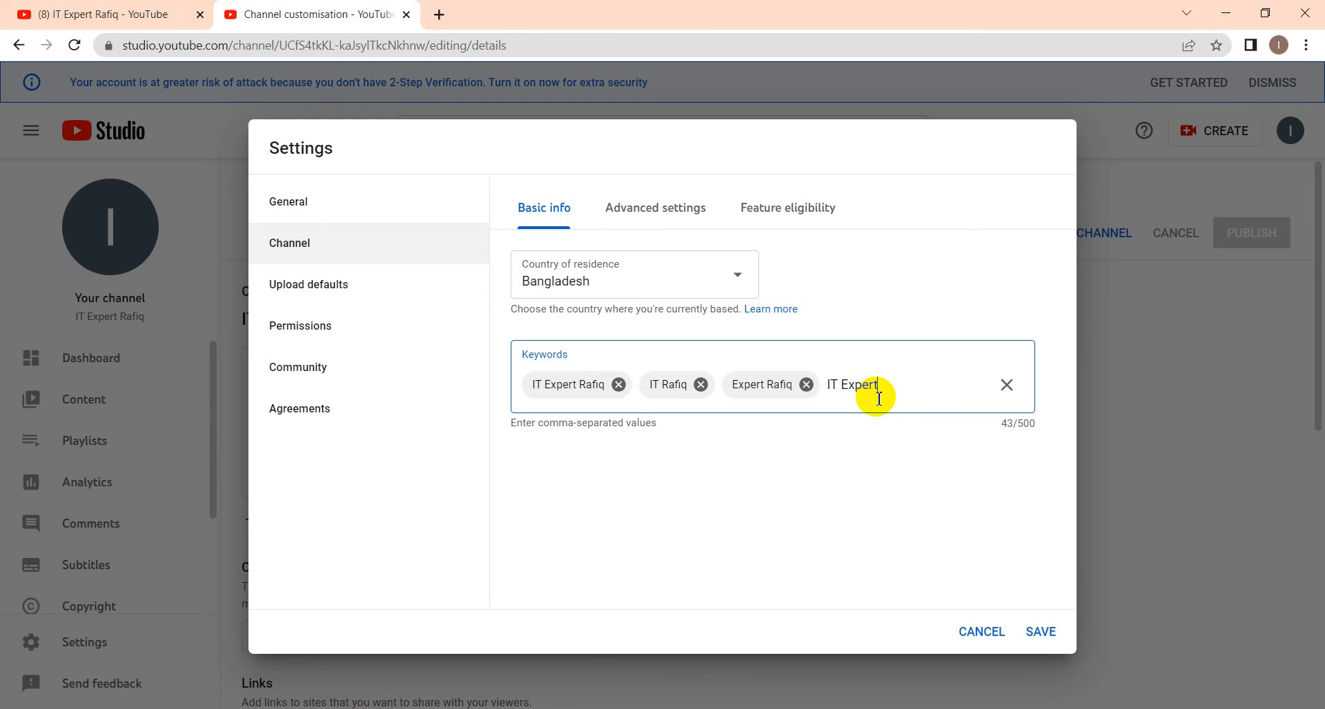
key("Return")
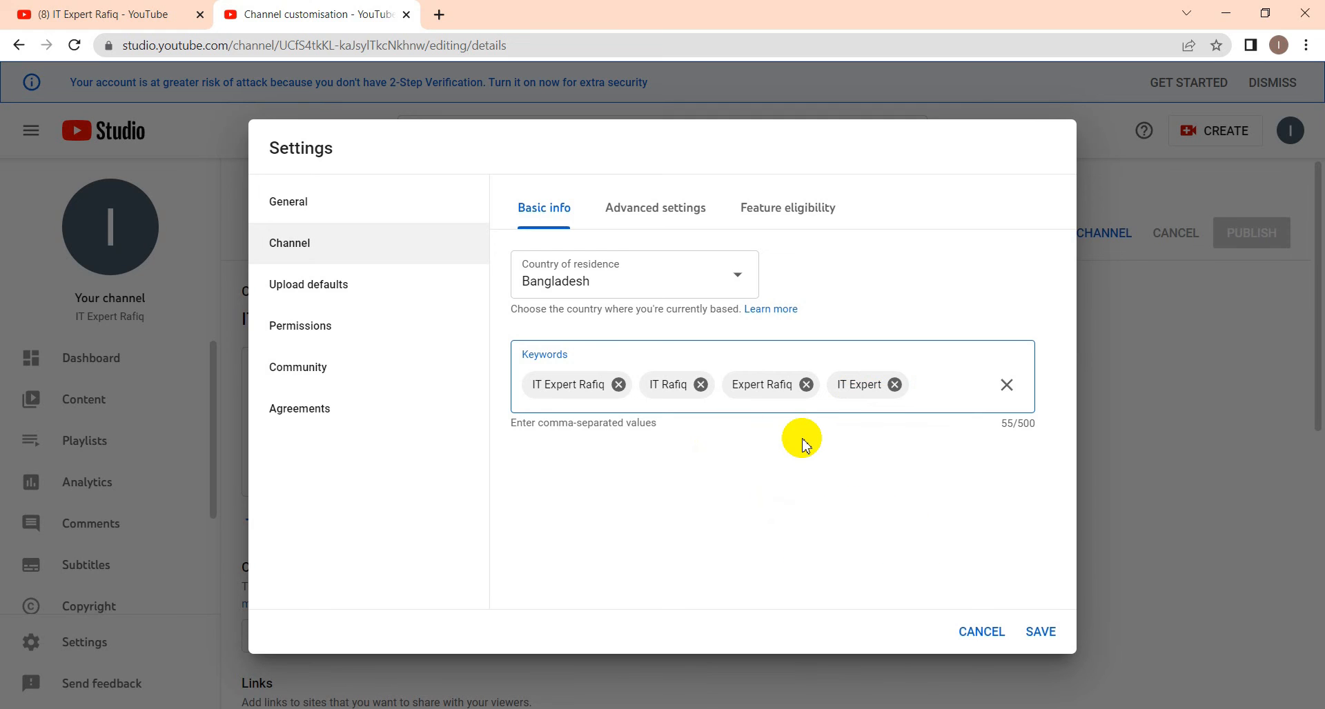
Step: Set the channel's audience to not Made for Kids, then save the settings after viewing the feature eligibility
left_click(656, 203)
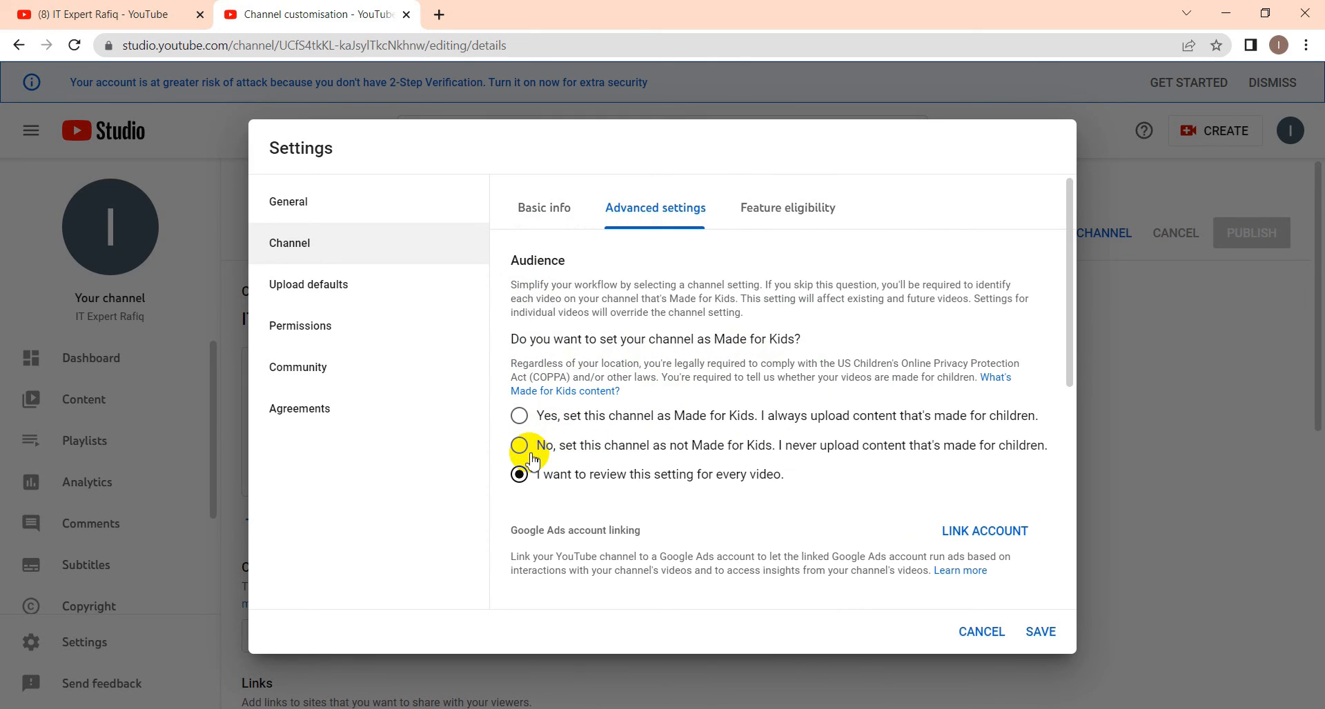
left_click(539, 483)
left_click(539, 447)
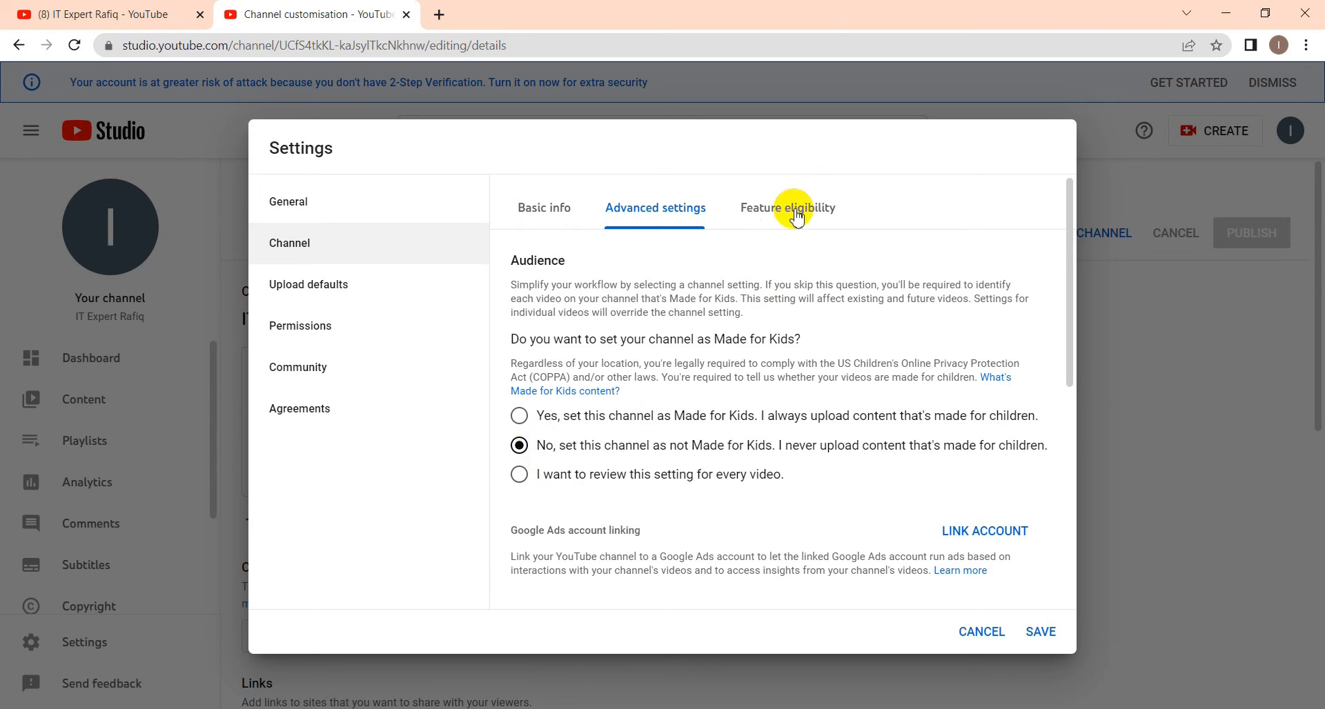
left_click(776, 217)
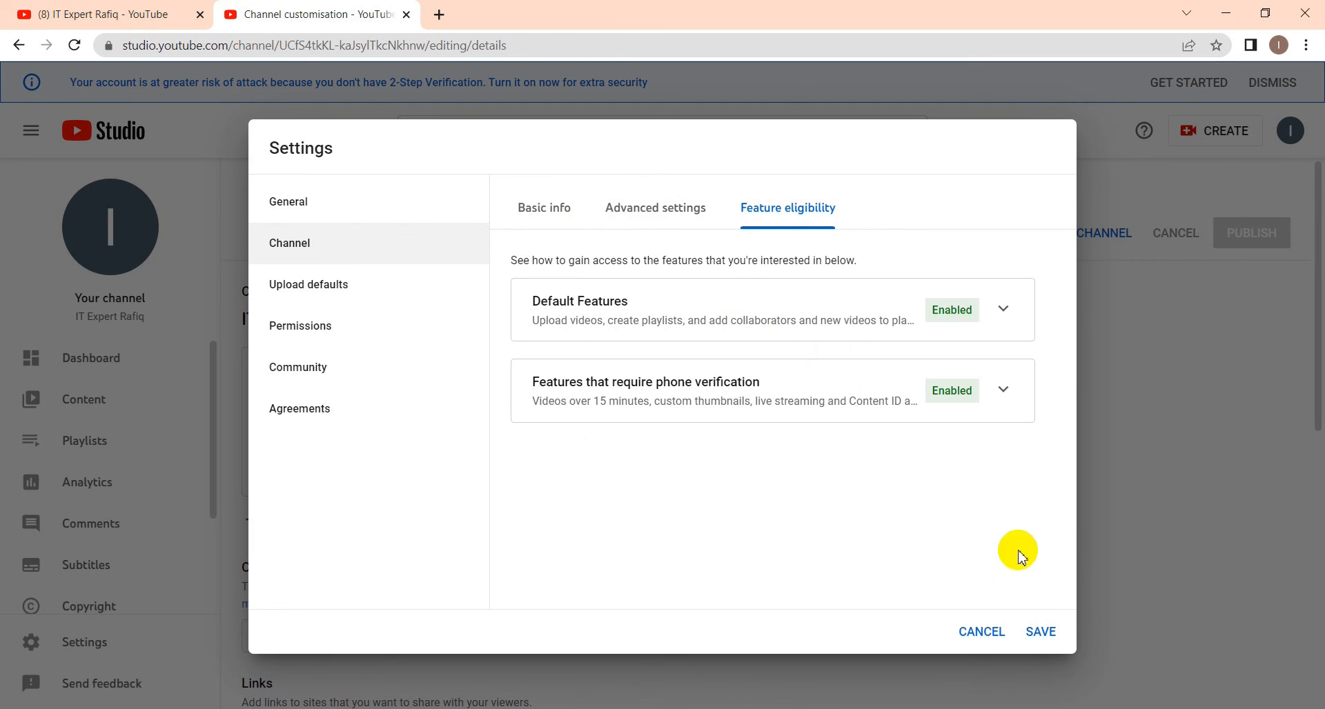
left_click(1041, 632)
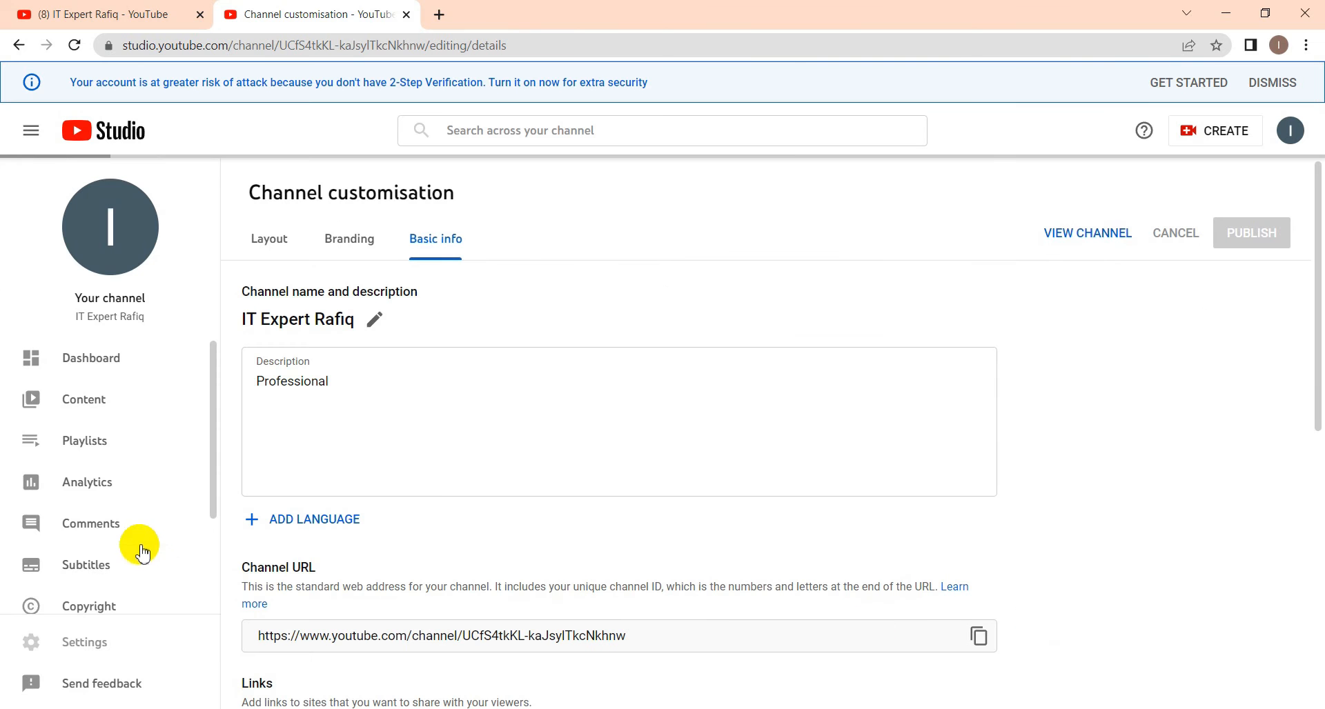
Step: Set the default visibility for uploads to Public in the upload defaults, leaving title and description empty
scroll(166, 511, "down", 2)
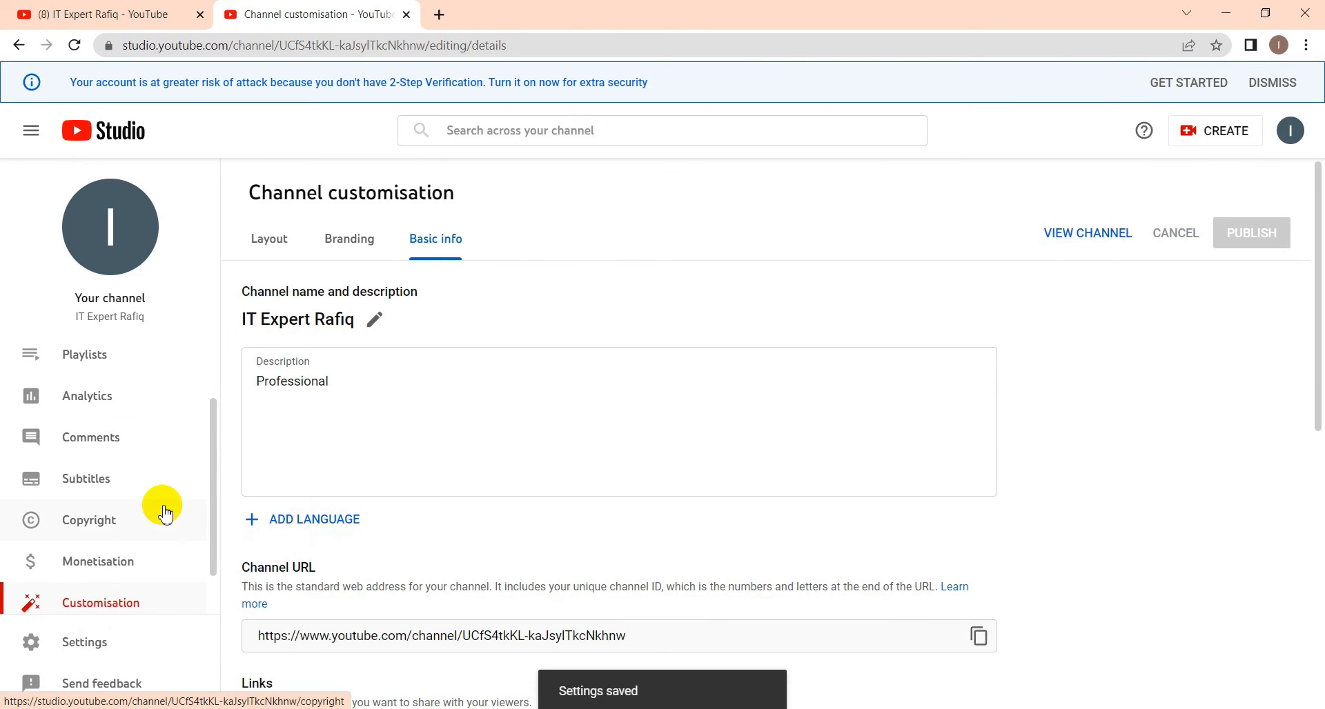
left_click(101, 648)
left_click(306, 243)
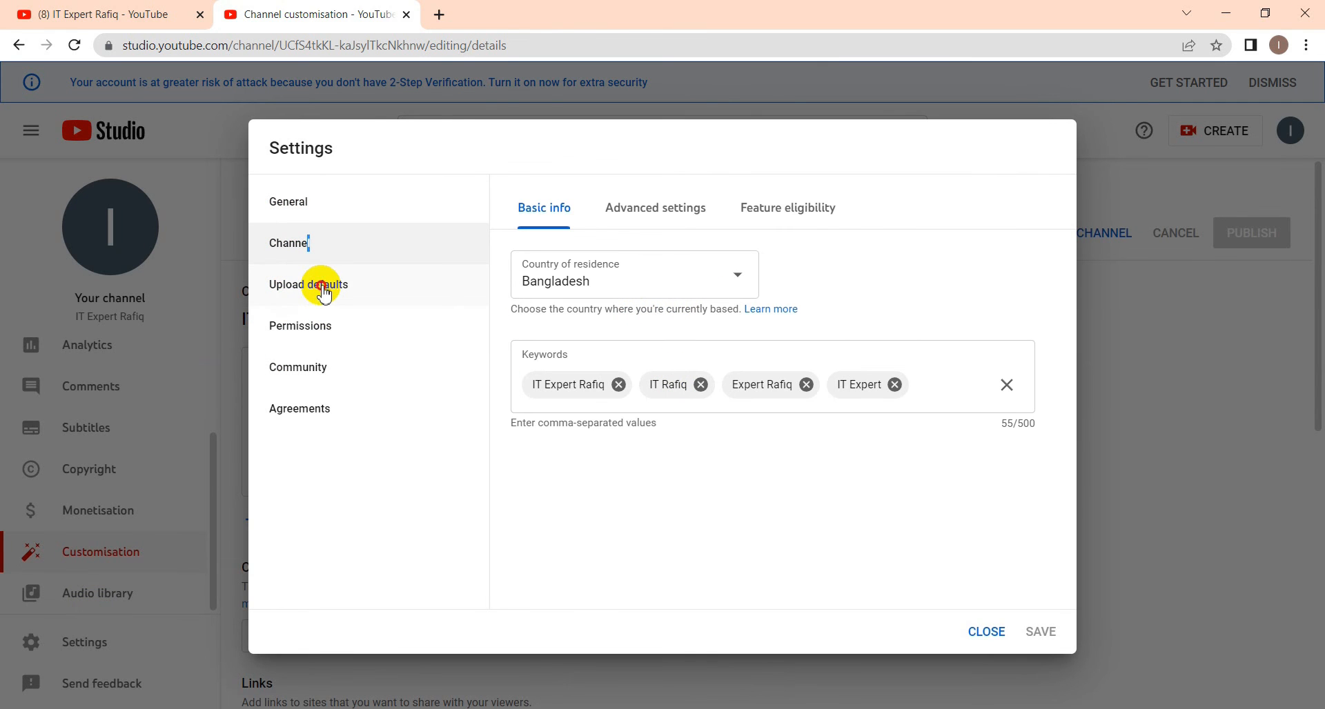
left_click(325, 293)
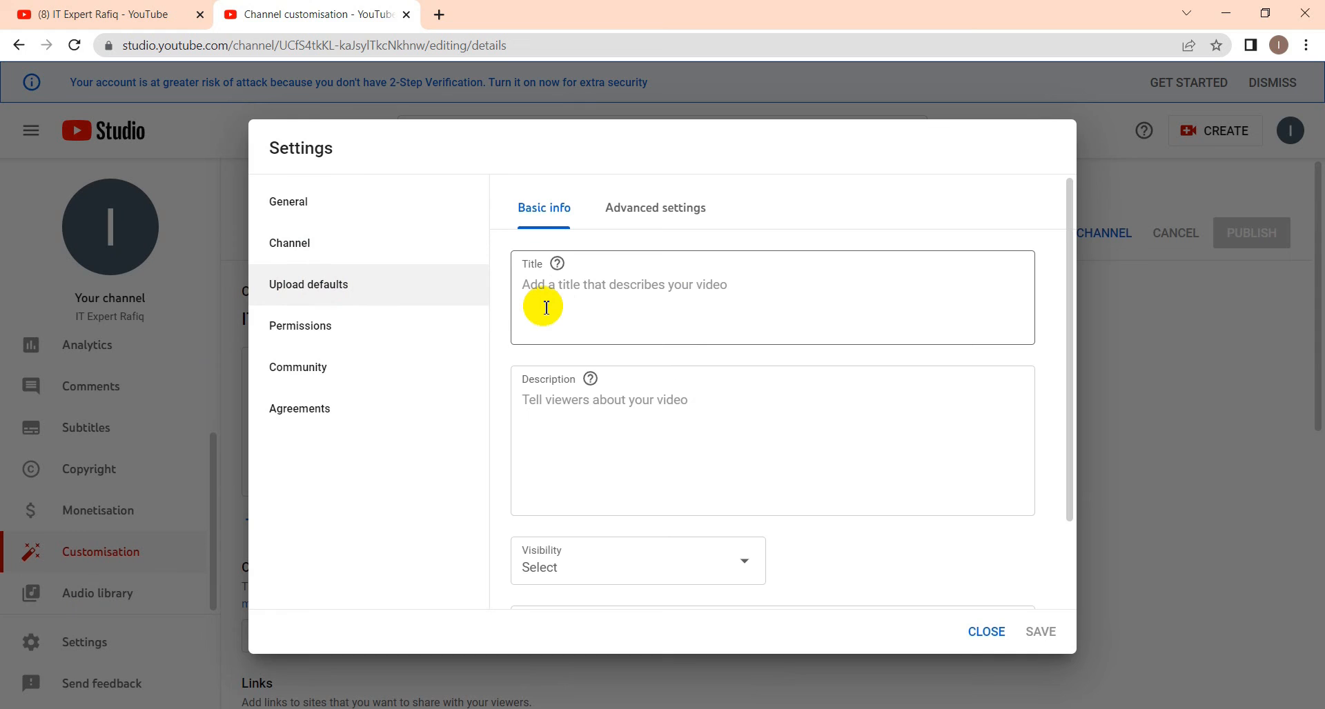
left_click(554, 437)
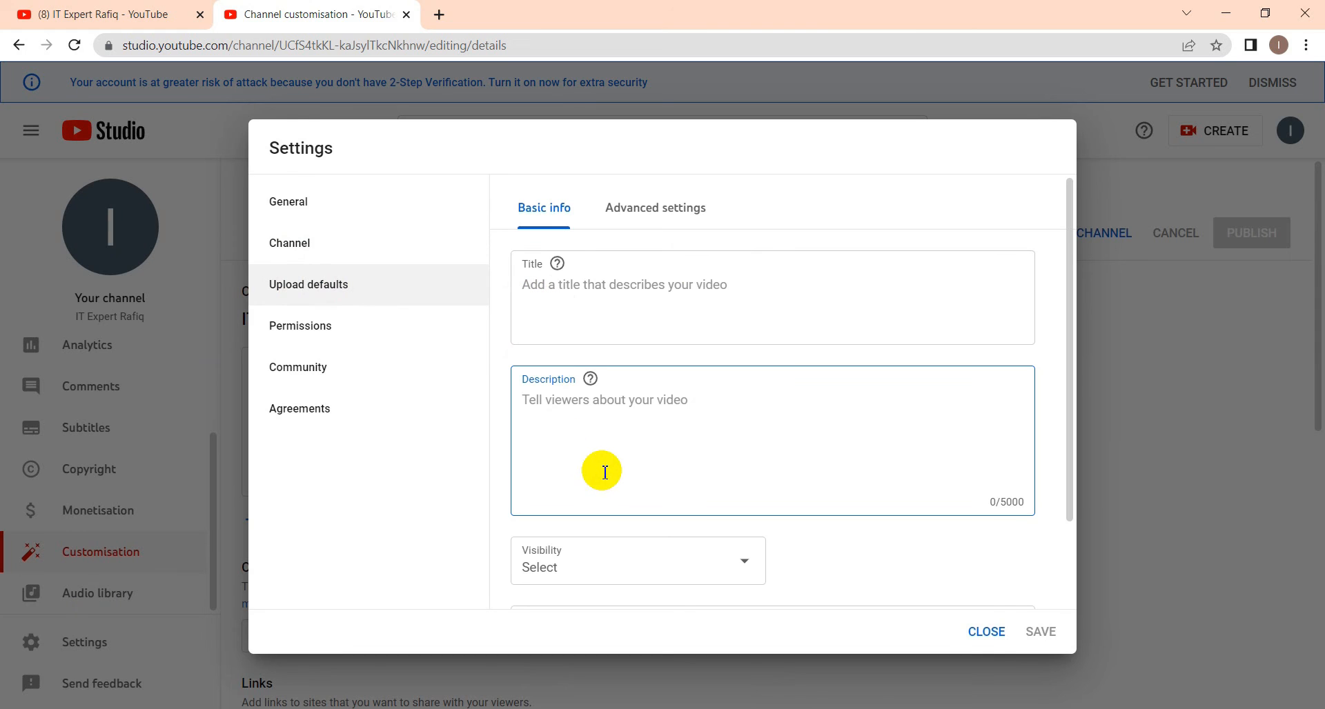
scroll(605, 472, "down", 2)
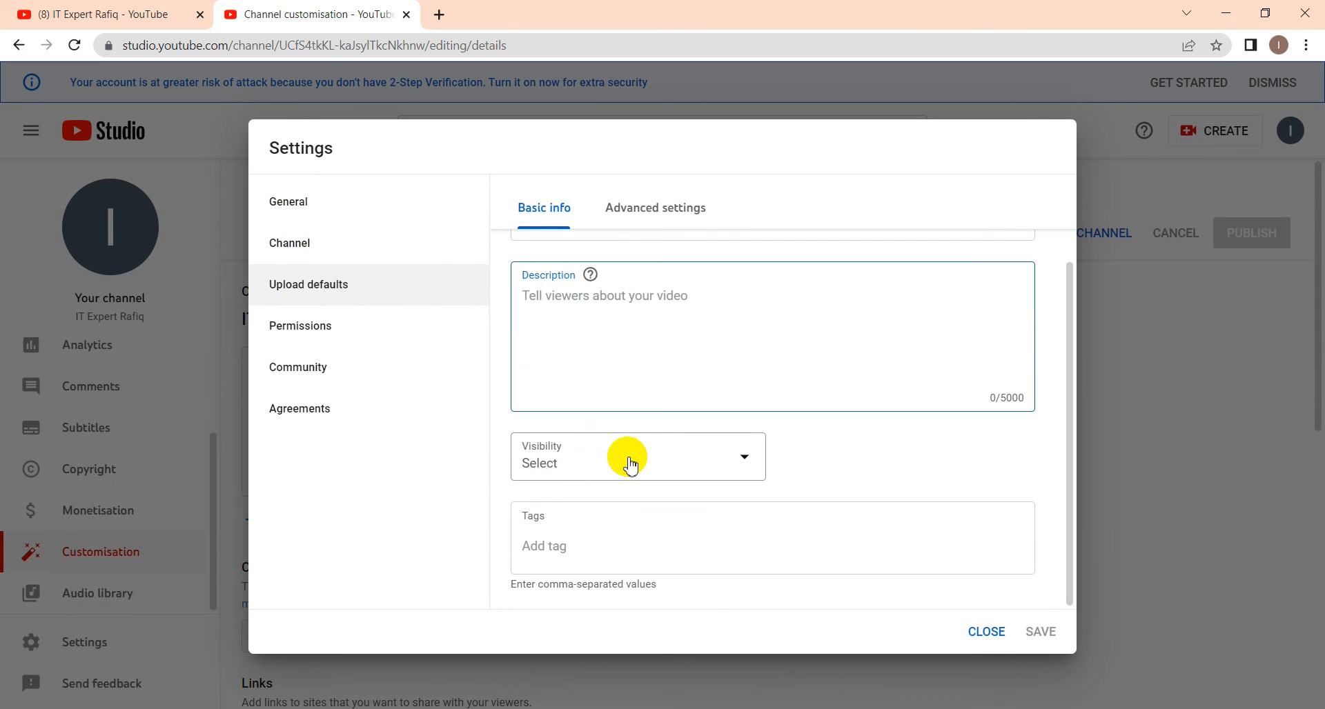
left_click(630, 466)
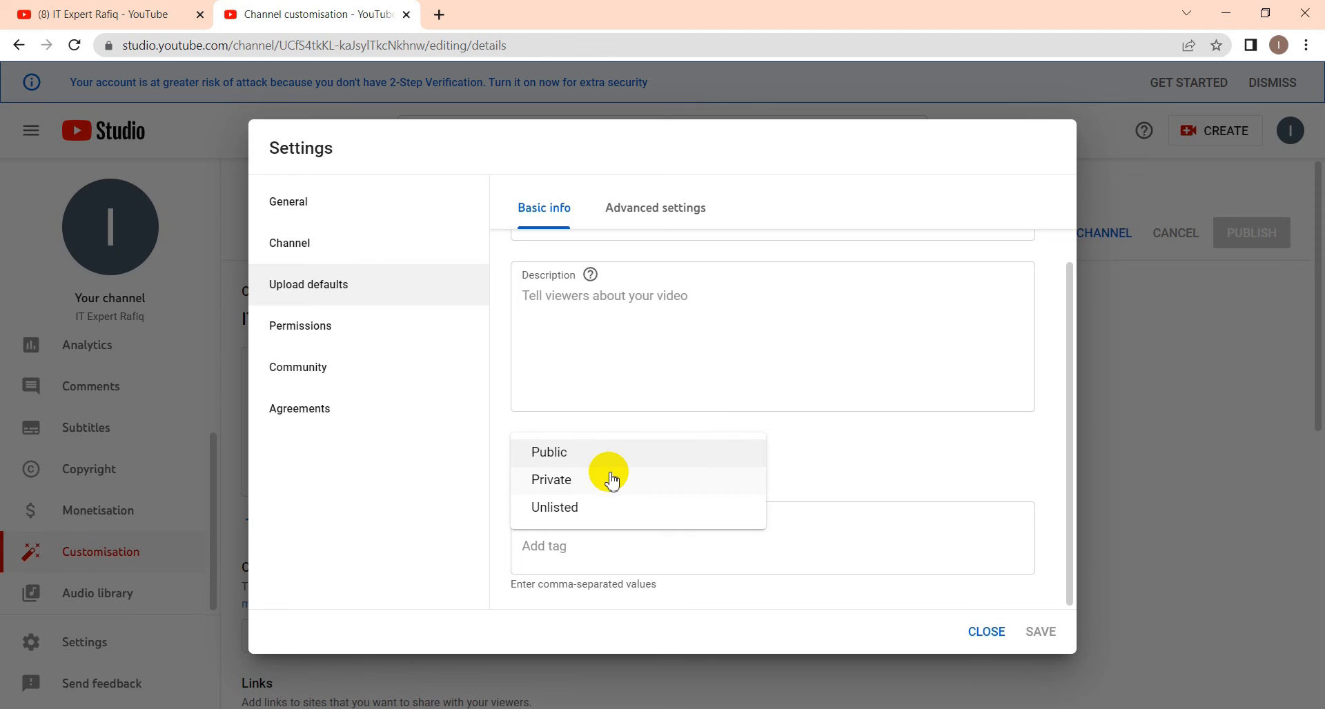
left_click(583, 459)
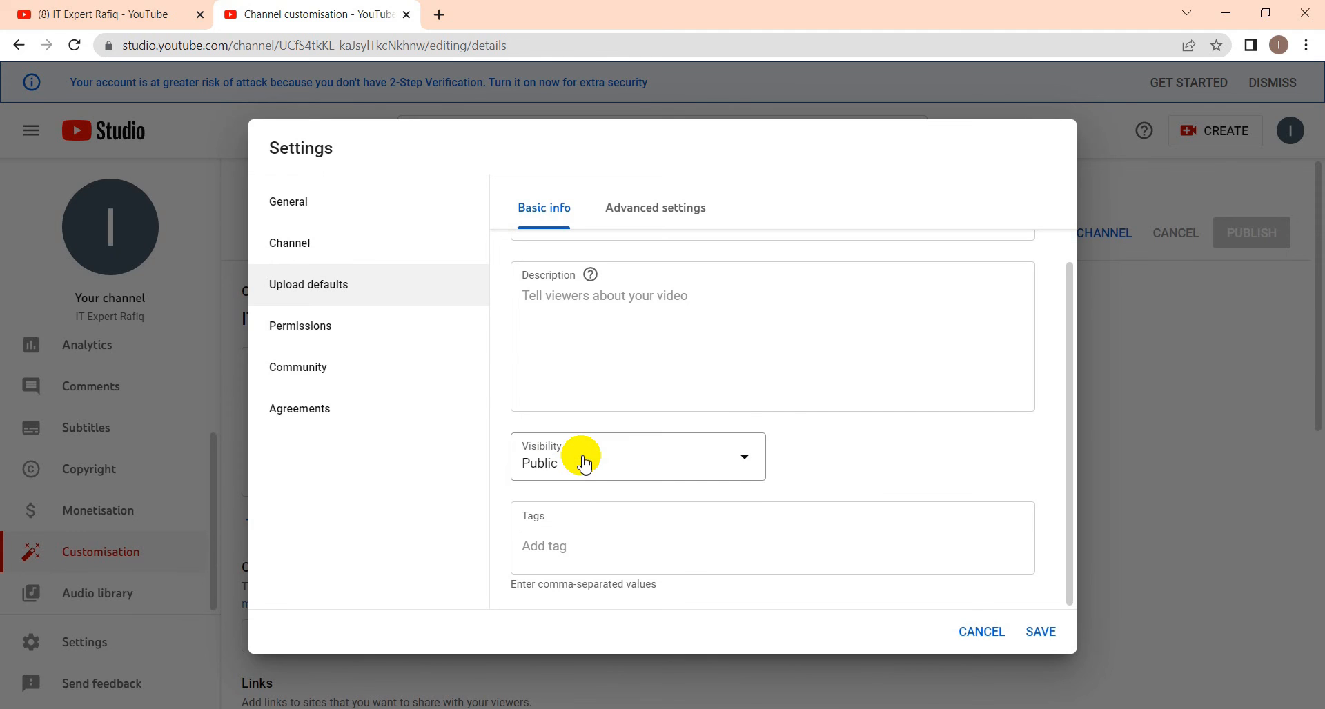
Step: Add "IT Expert Rafiq" as a default tag for uploads and save the settings
left_click(556, 554)
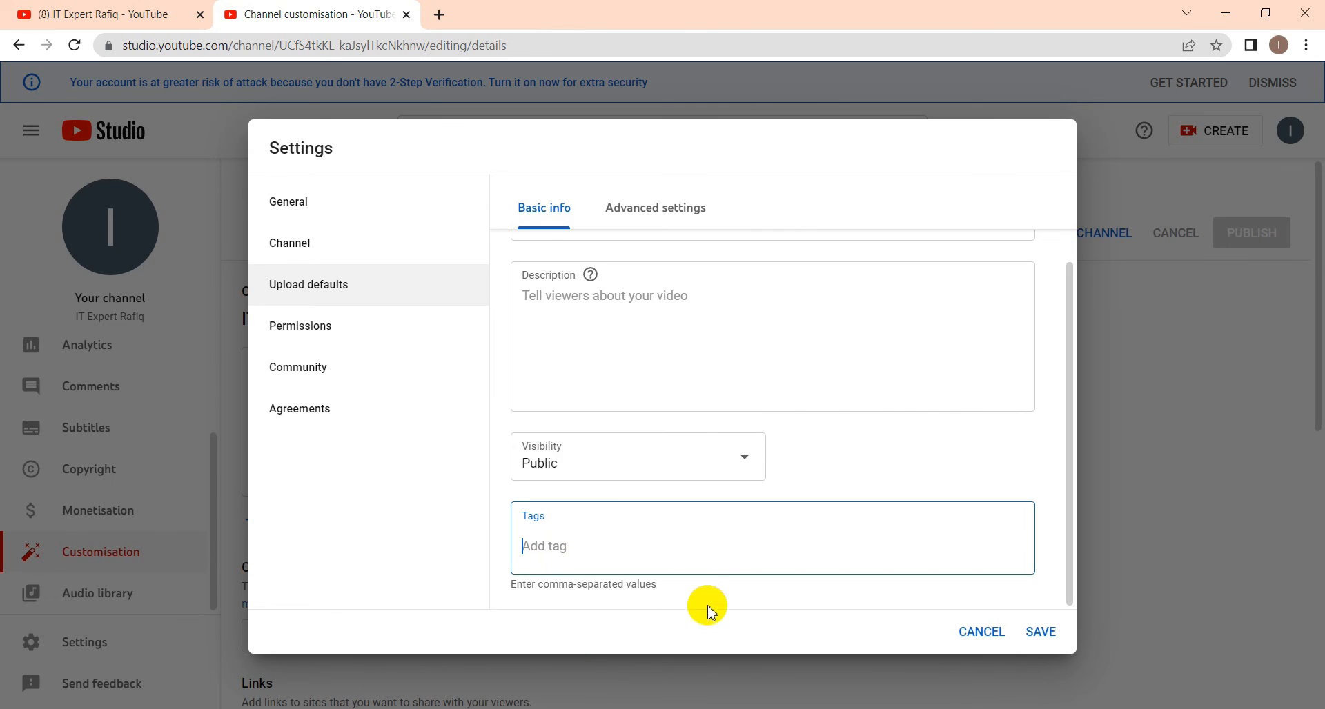
type("IT Expert Rafiq")
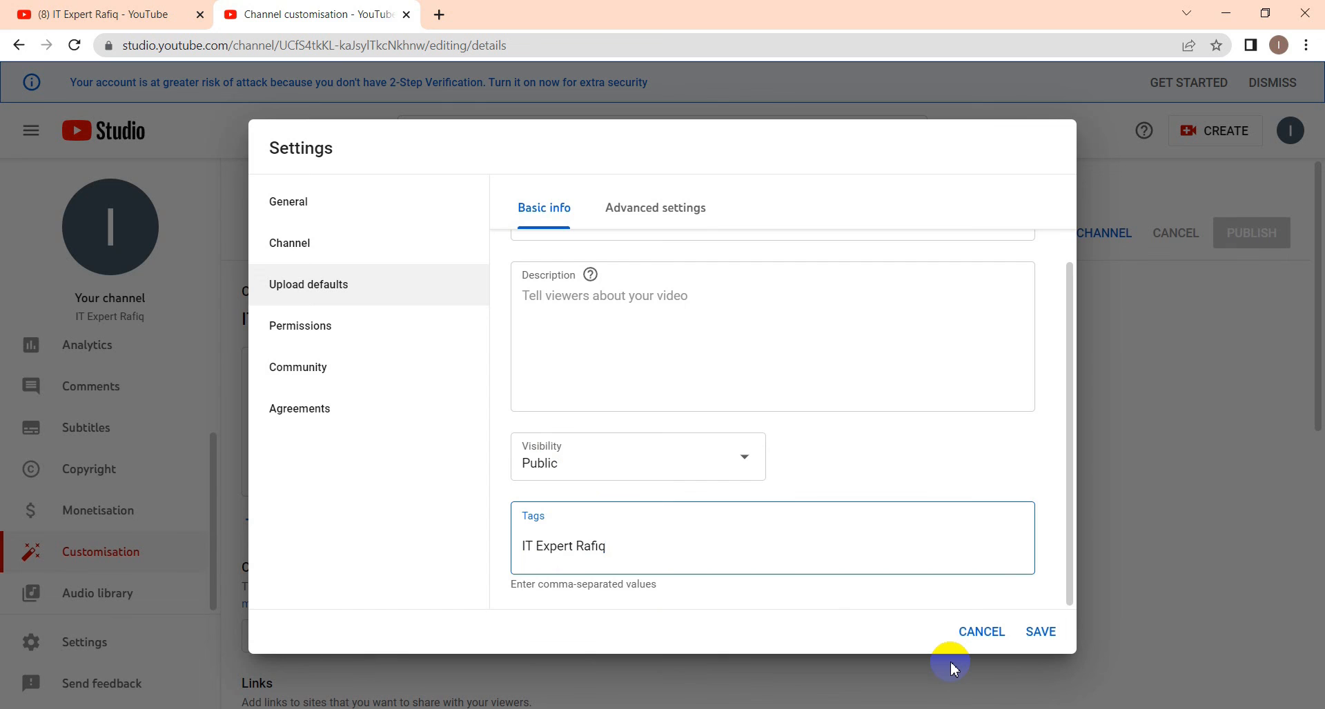
key("Return")
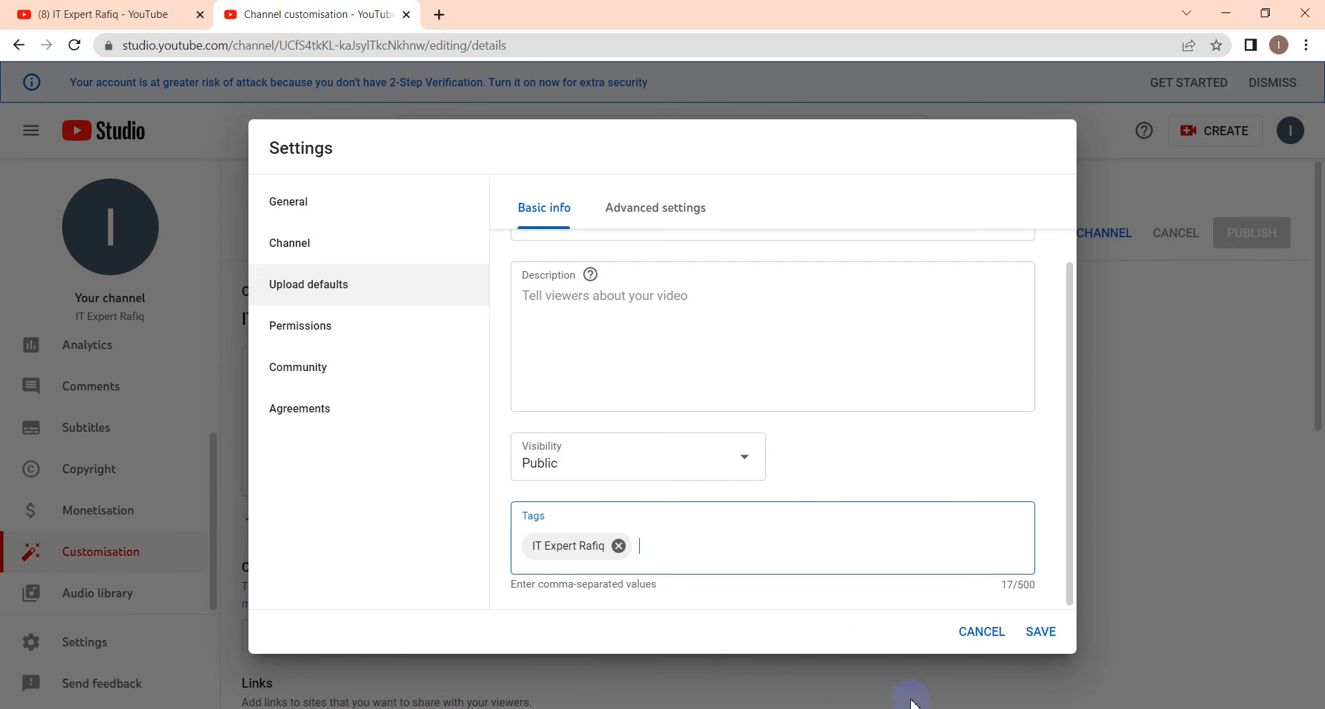
left_click(1041, 633)
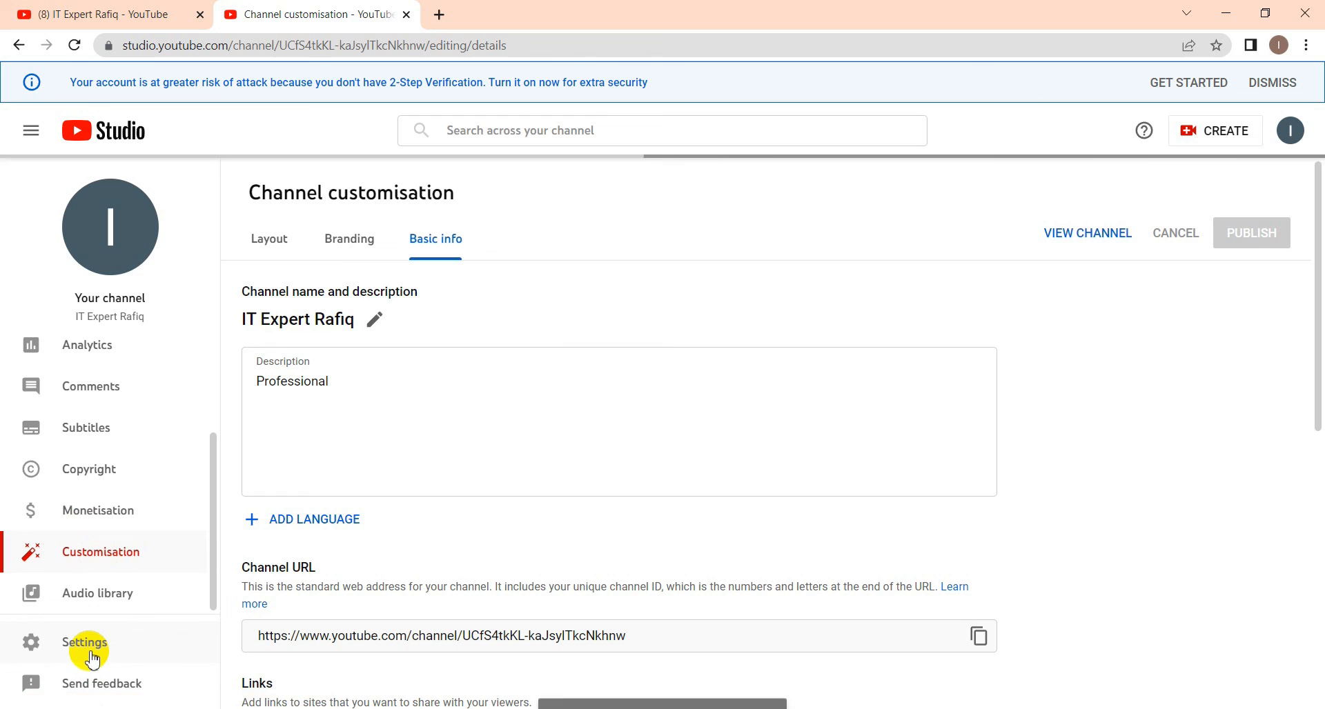
Step: Set the default video category to Entertainment in the advanced upload defaults
left_click(91, 655)
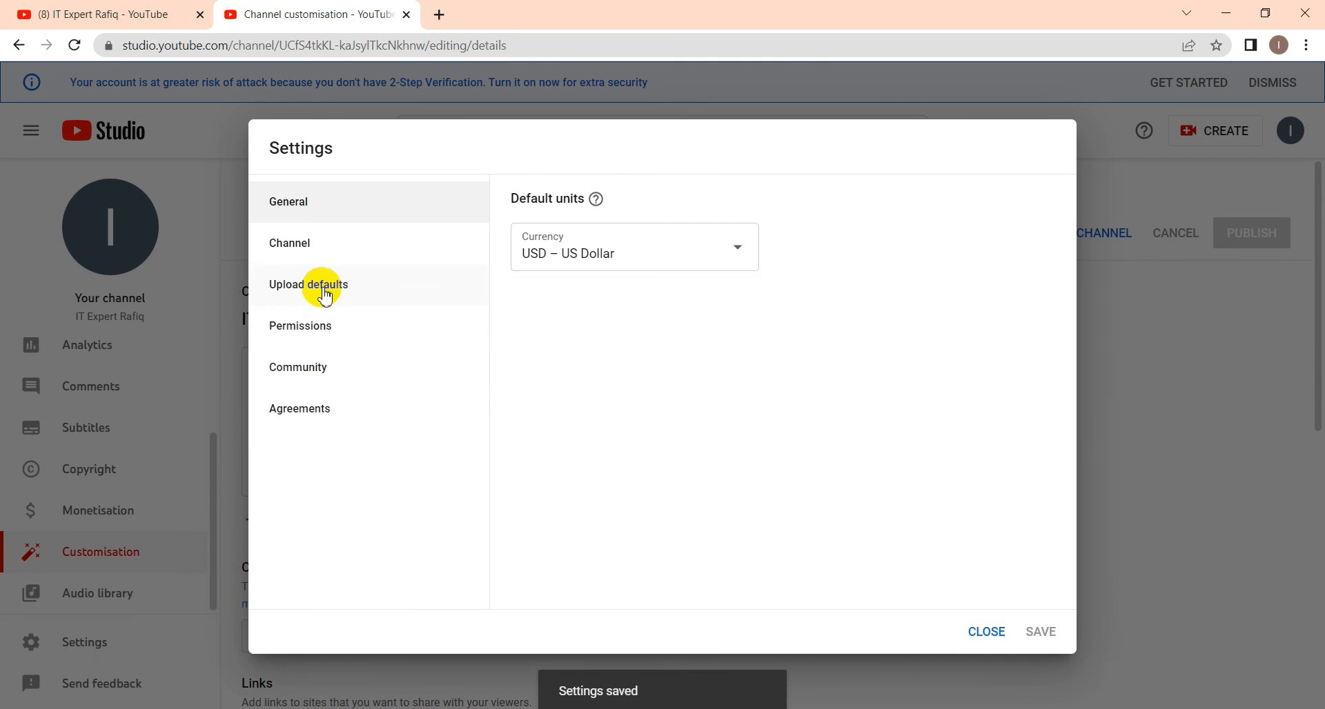
left_click(324, 289)
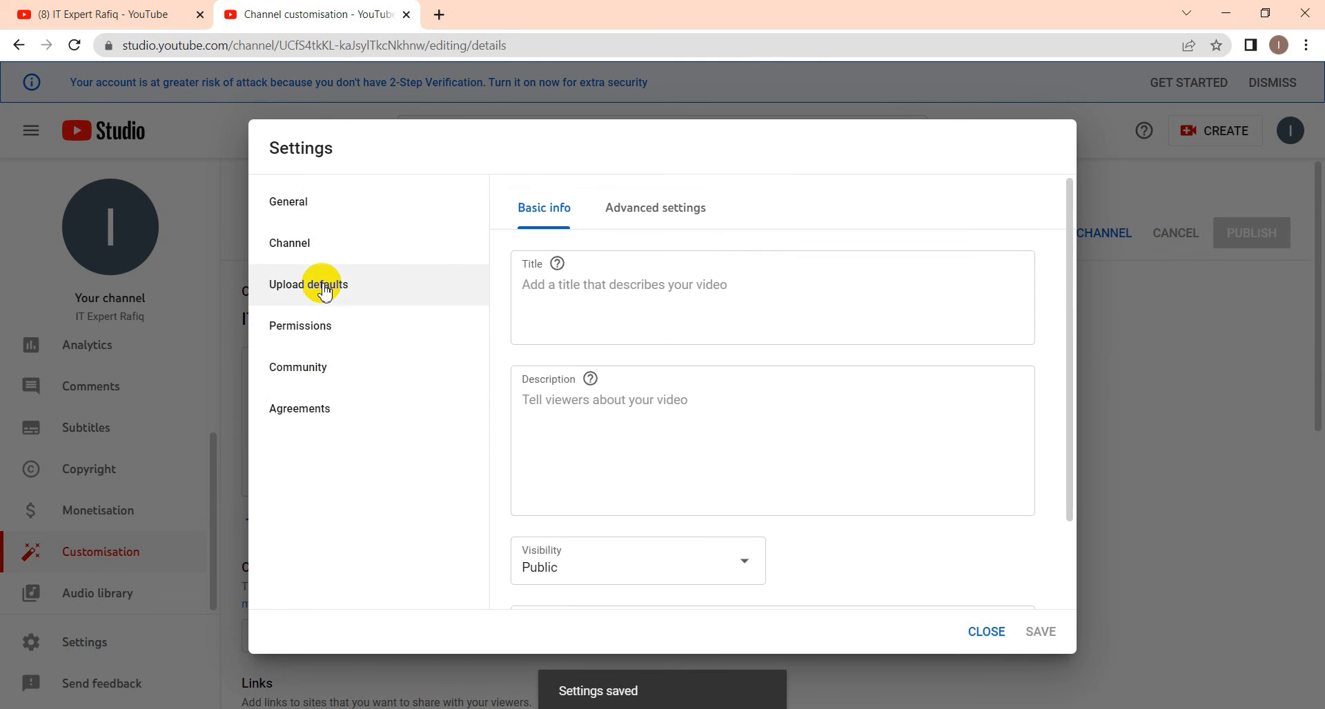
left_click(659, 209)
scroll(662, 248, "down", 1)
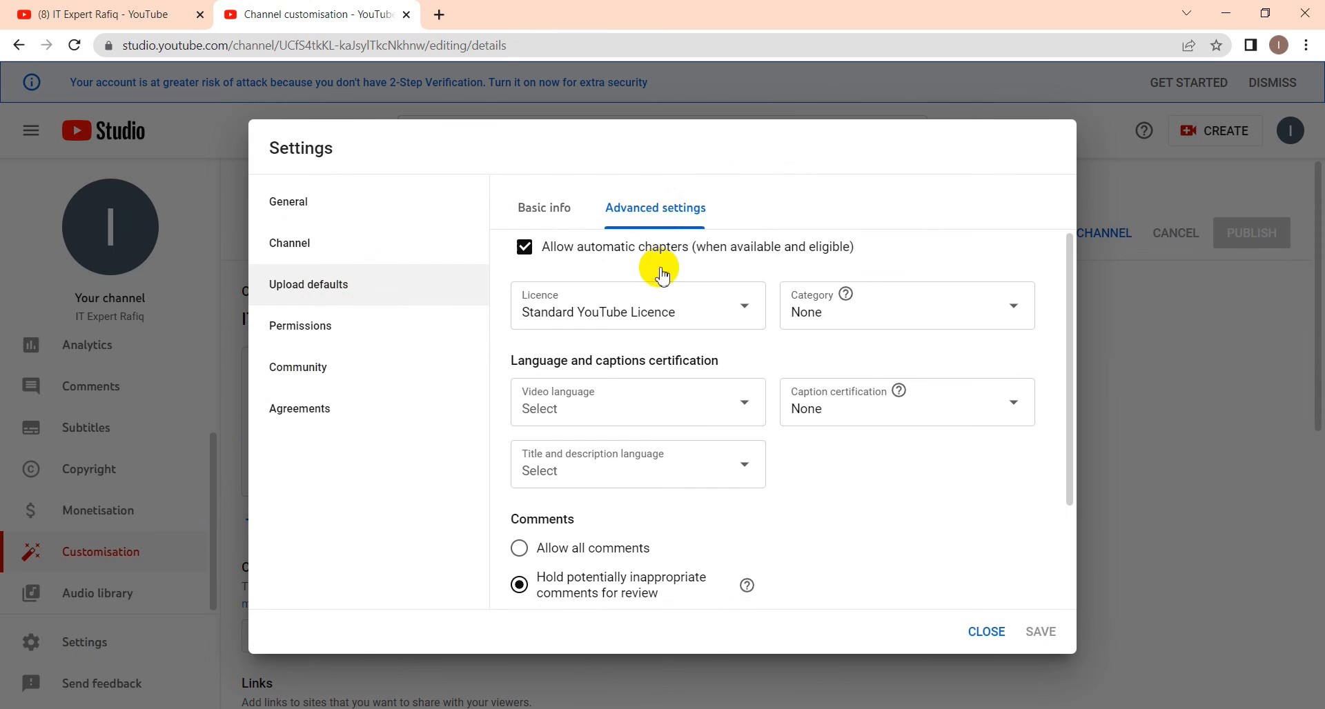
scroll(588, 343, "up", 1)
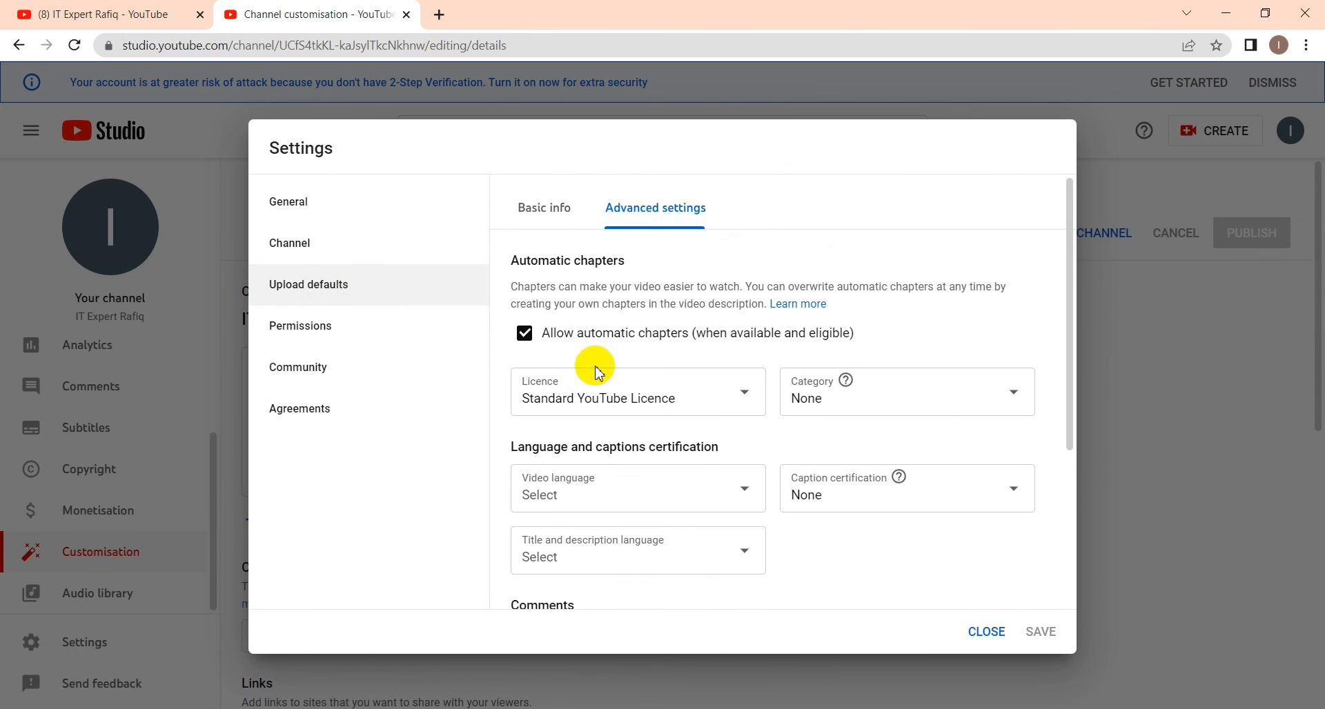
left_click(846, 407)
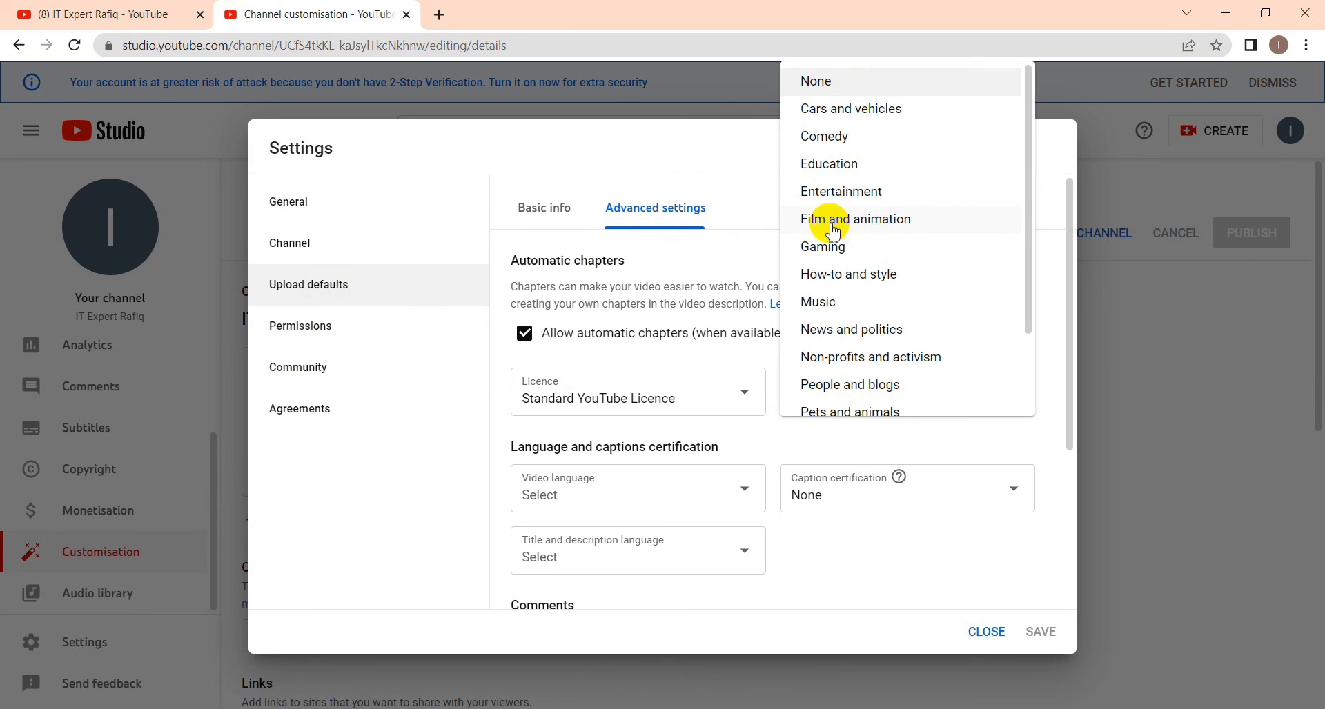
scroll(849, 331, "down", 2)
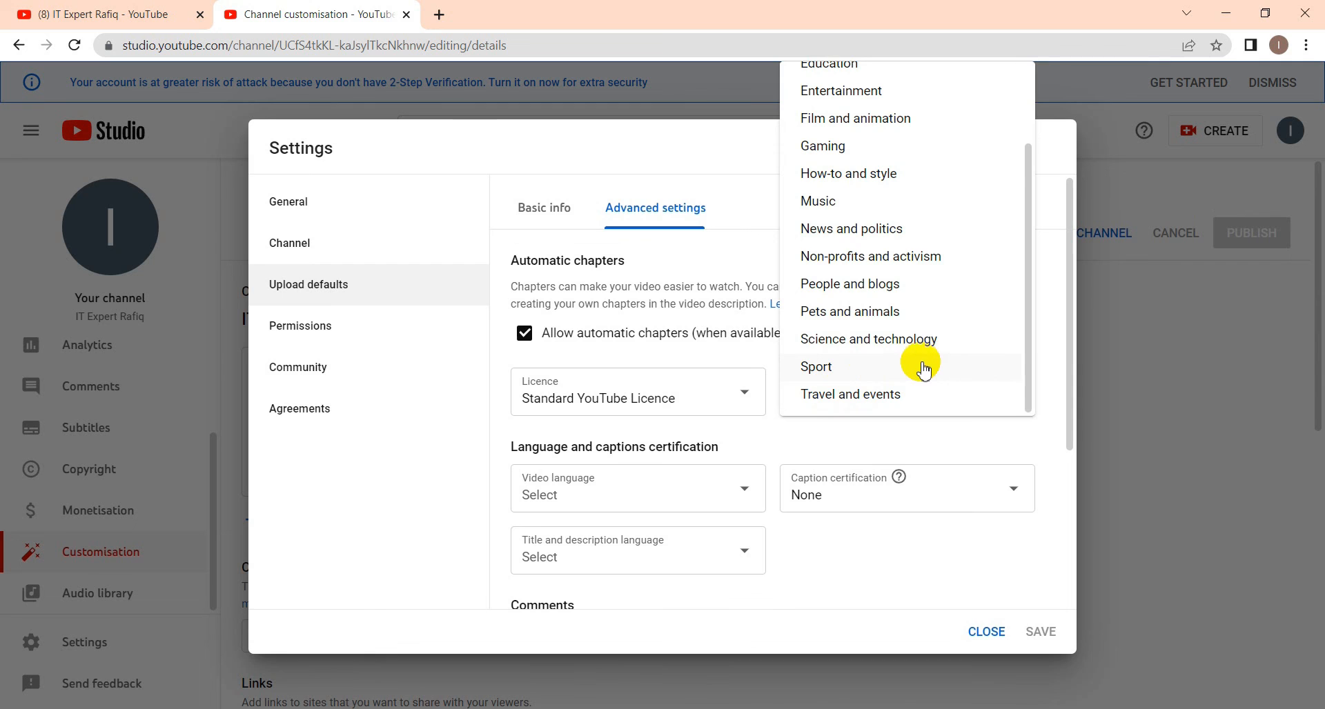
scroll(862, 261, "up", 1)
scroll(861, 259, "up", 2)
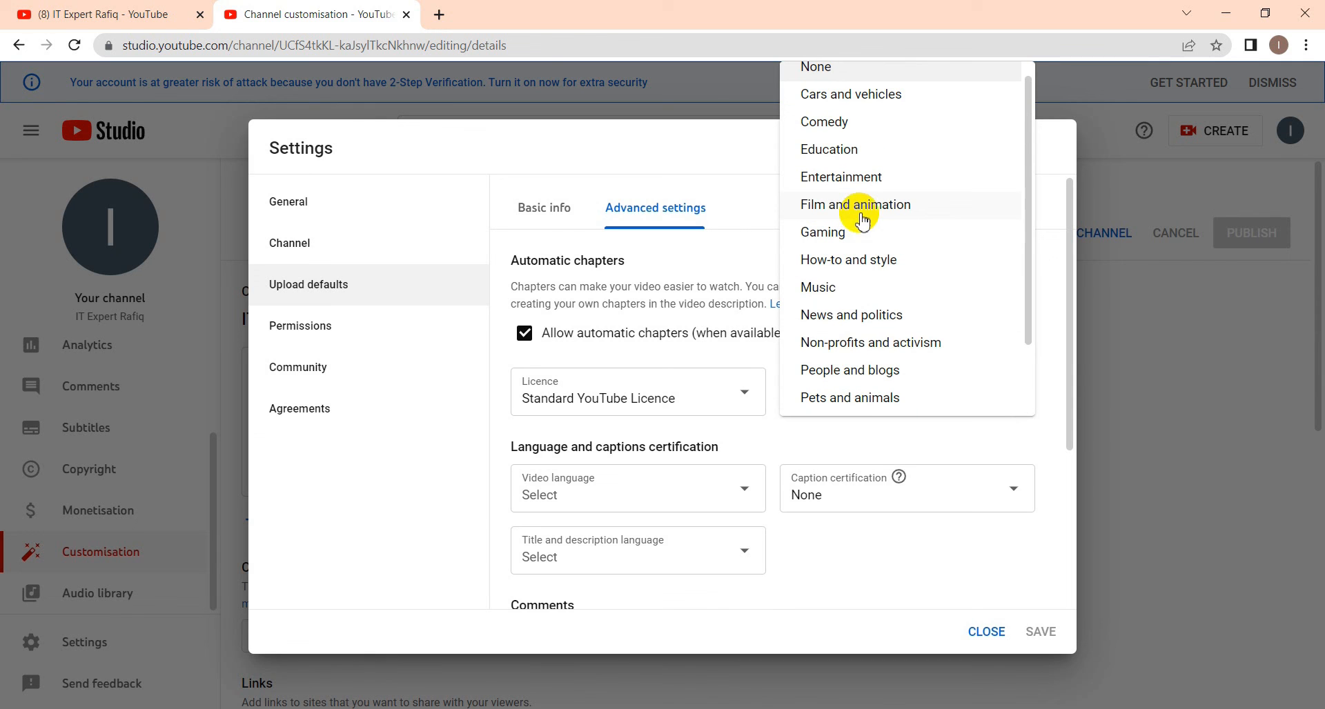
left_click(864, 172)
Step: Set the default video language to Bangla
scroll(592, 505, "down", 1)
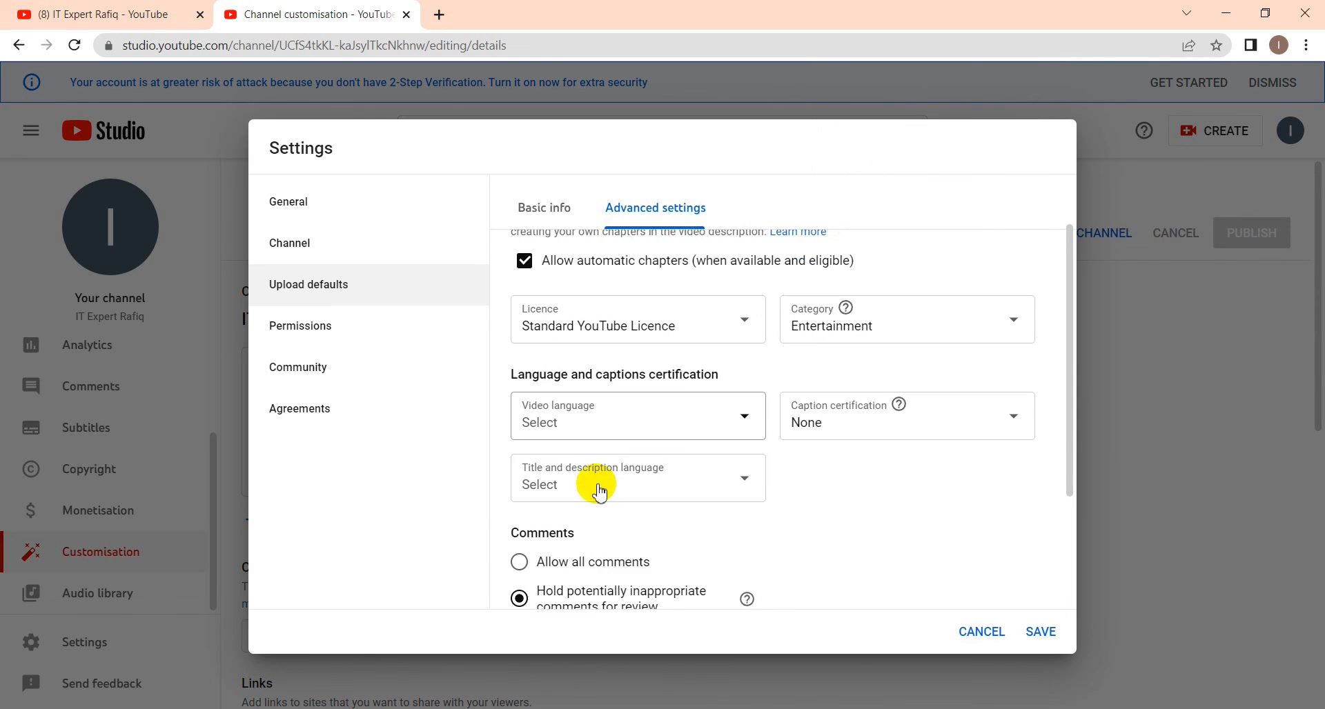
left_click(616, 399)
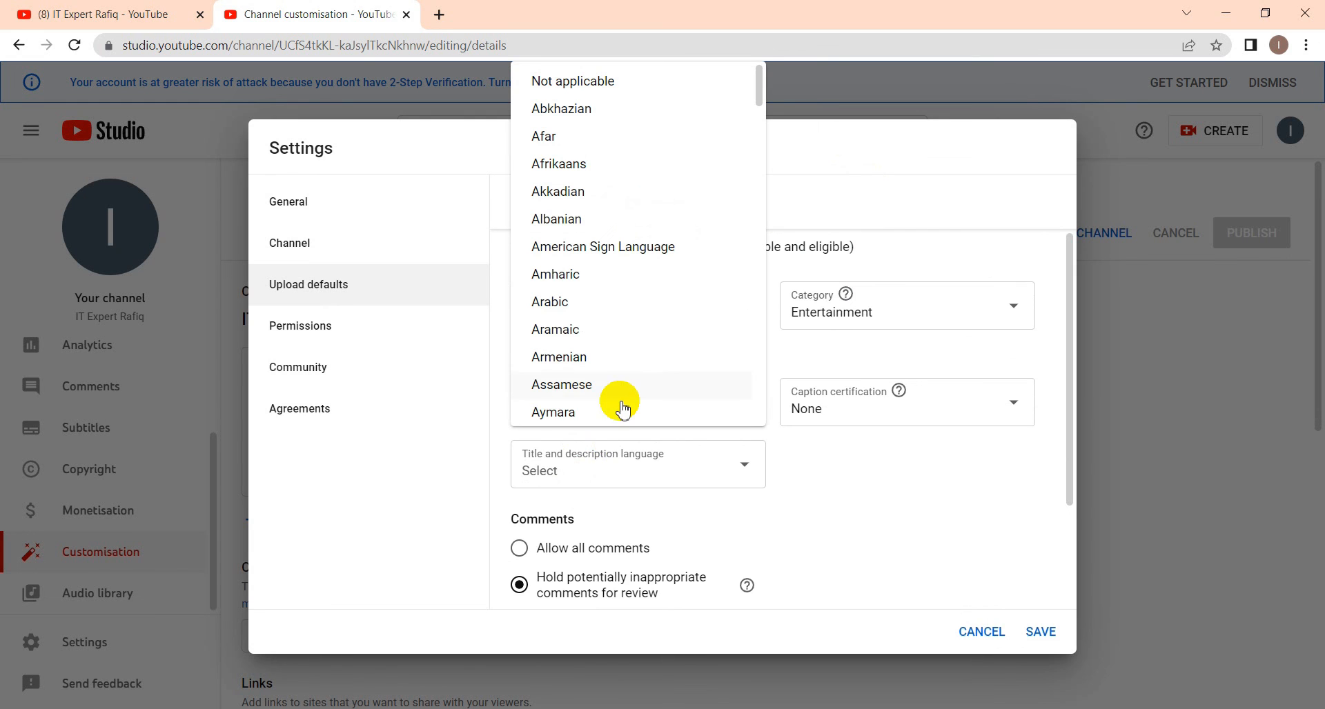
scroll(612, 364, "down", 1)
scroll(611, 359, "down", 3)
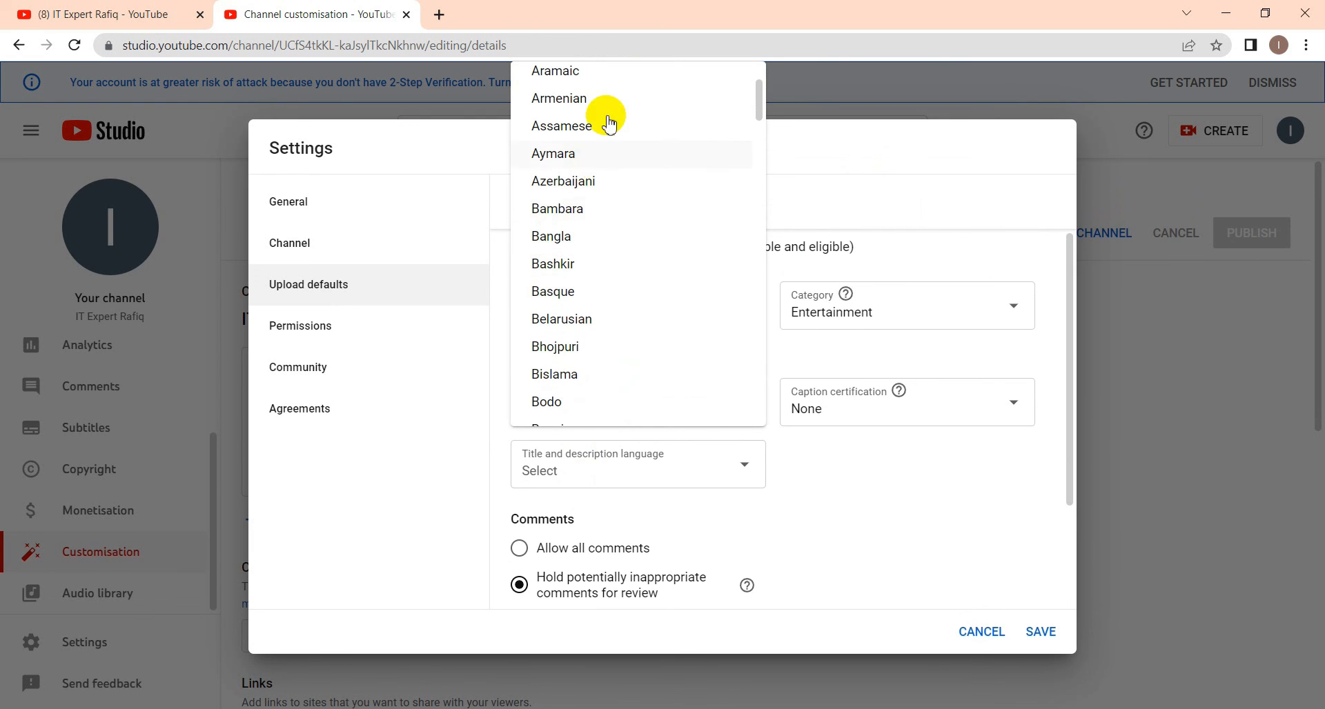
left_click(579, 247)
Step: Set the default title and description language to English
scroll(814, 477, "down", 1)
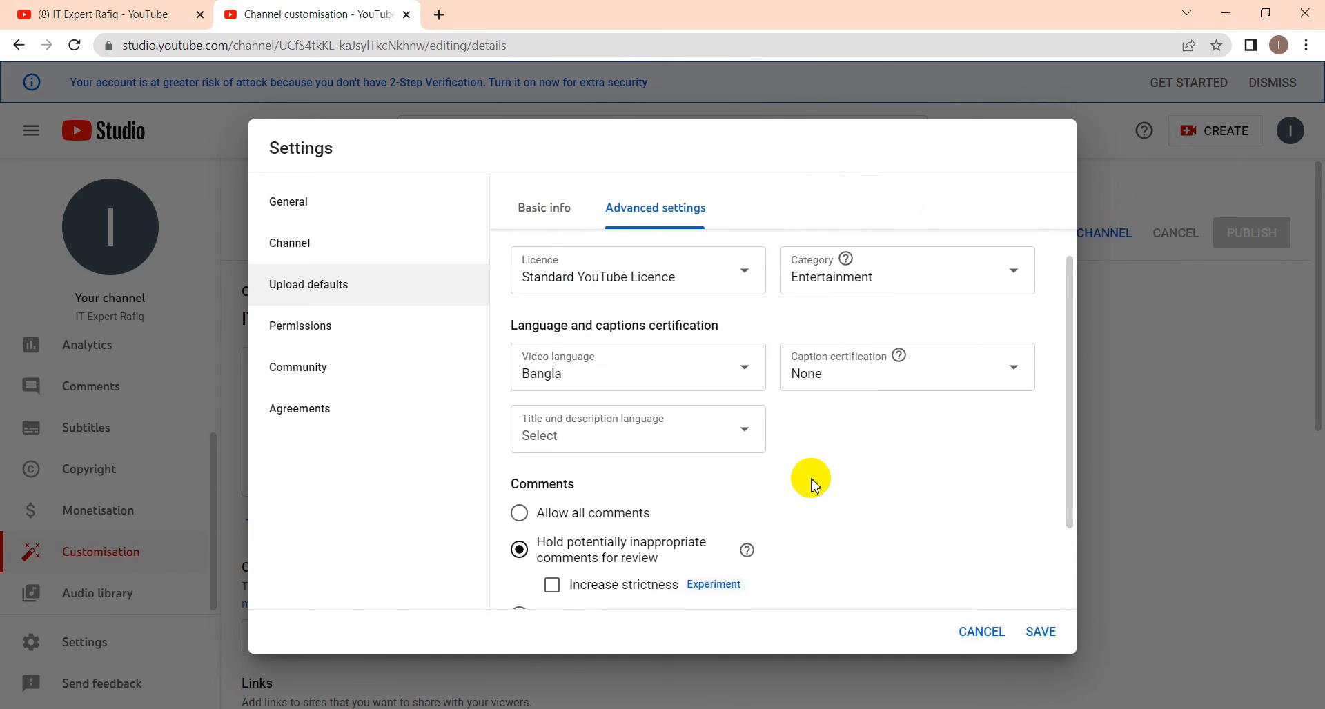
scroll(811, 485, "down", 1)
left_click(720, 393)
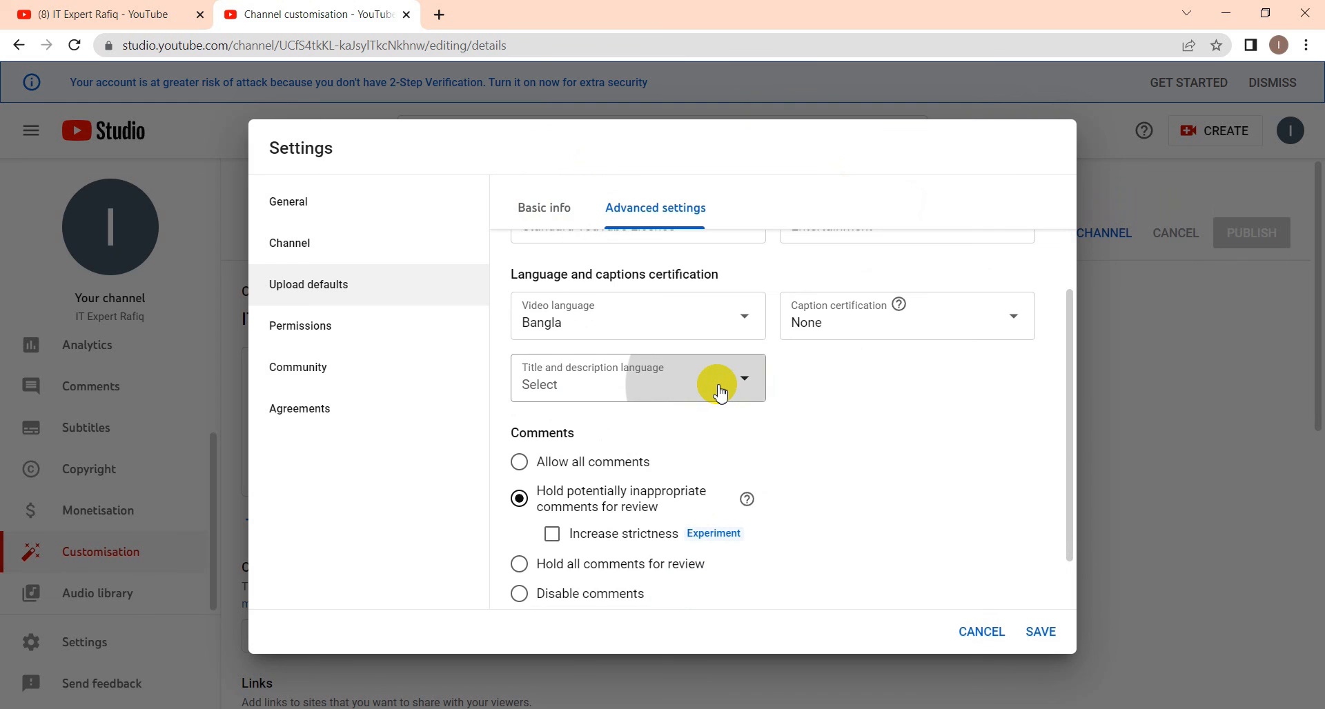
left_click(636, 372)
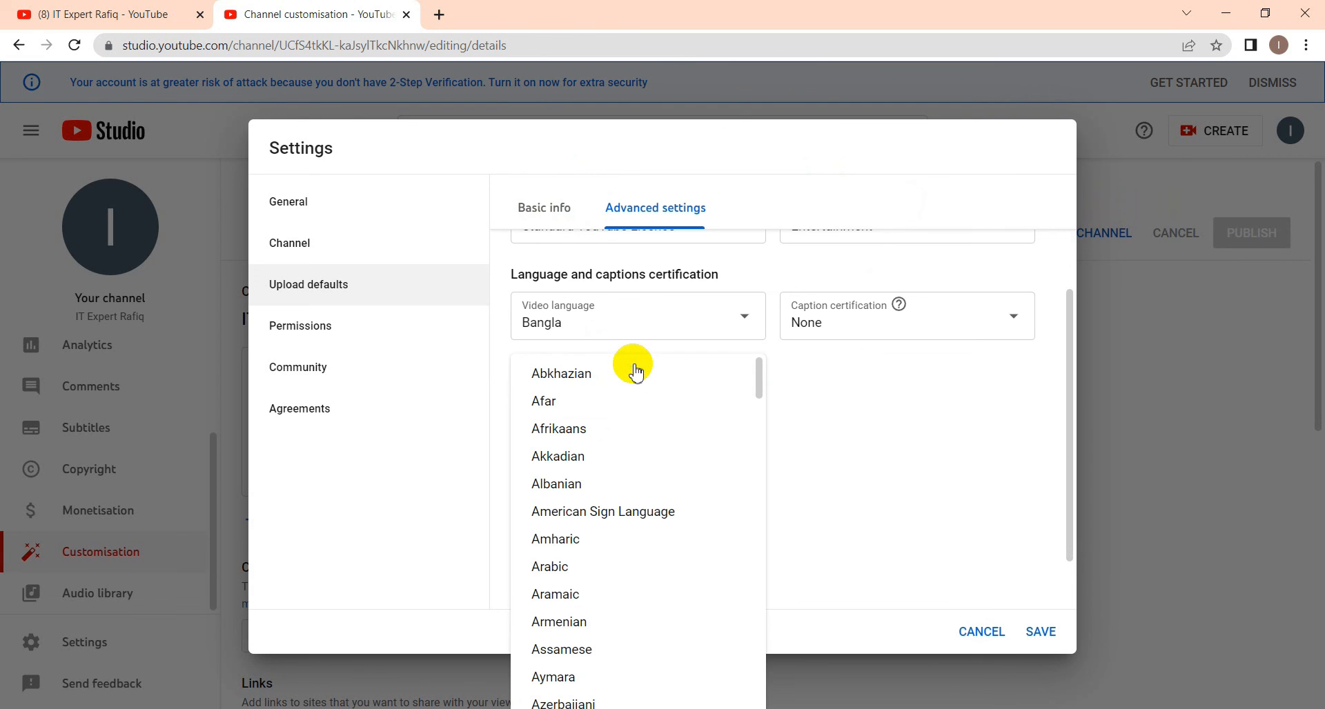
scroll(619, 434, "down", 4)
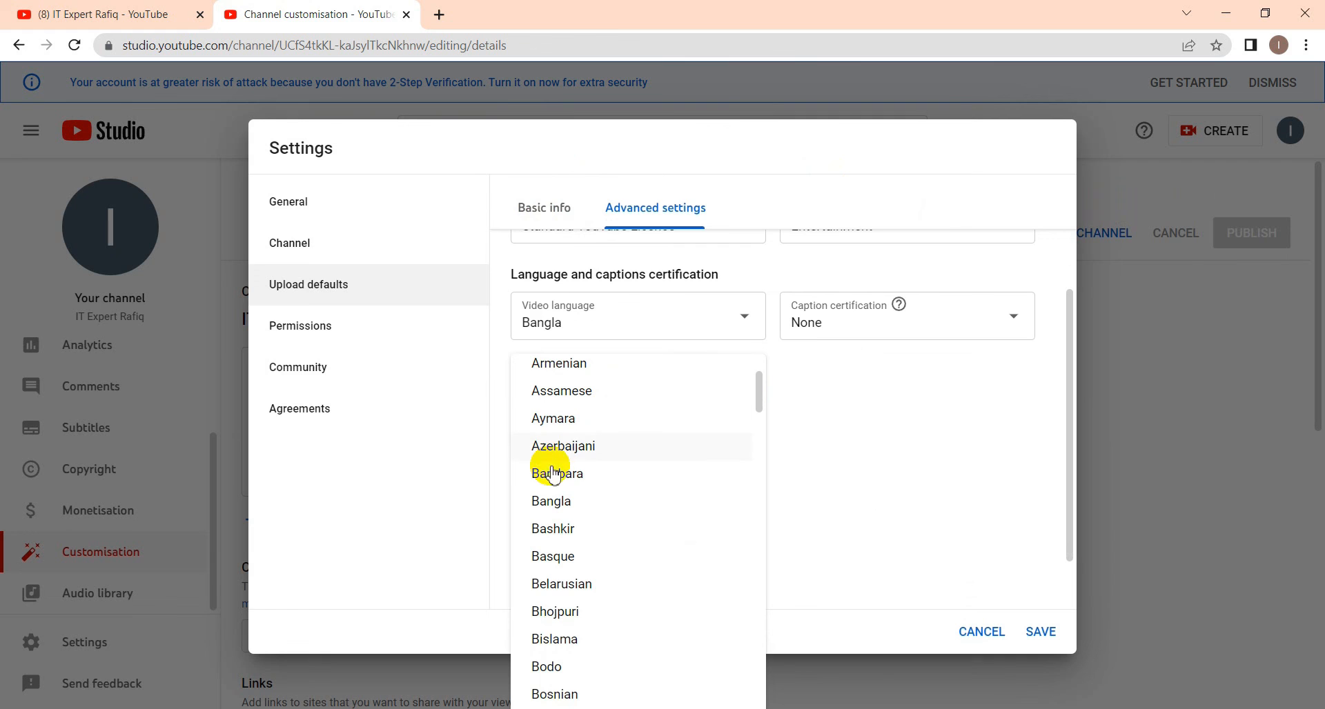
scroll(556, 486, "down", 4)
scroll(559, 487, "down", 9)
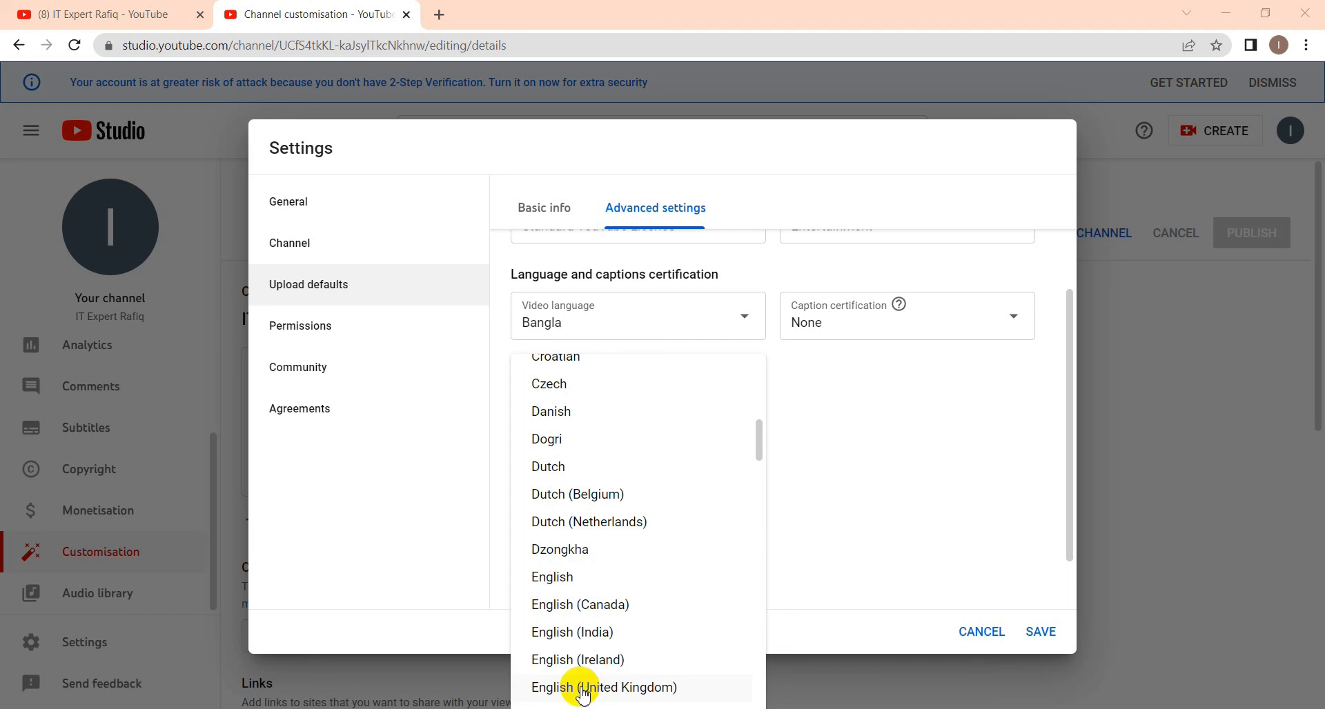
left_click(570, 584)
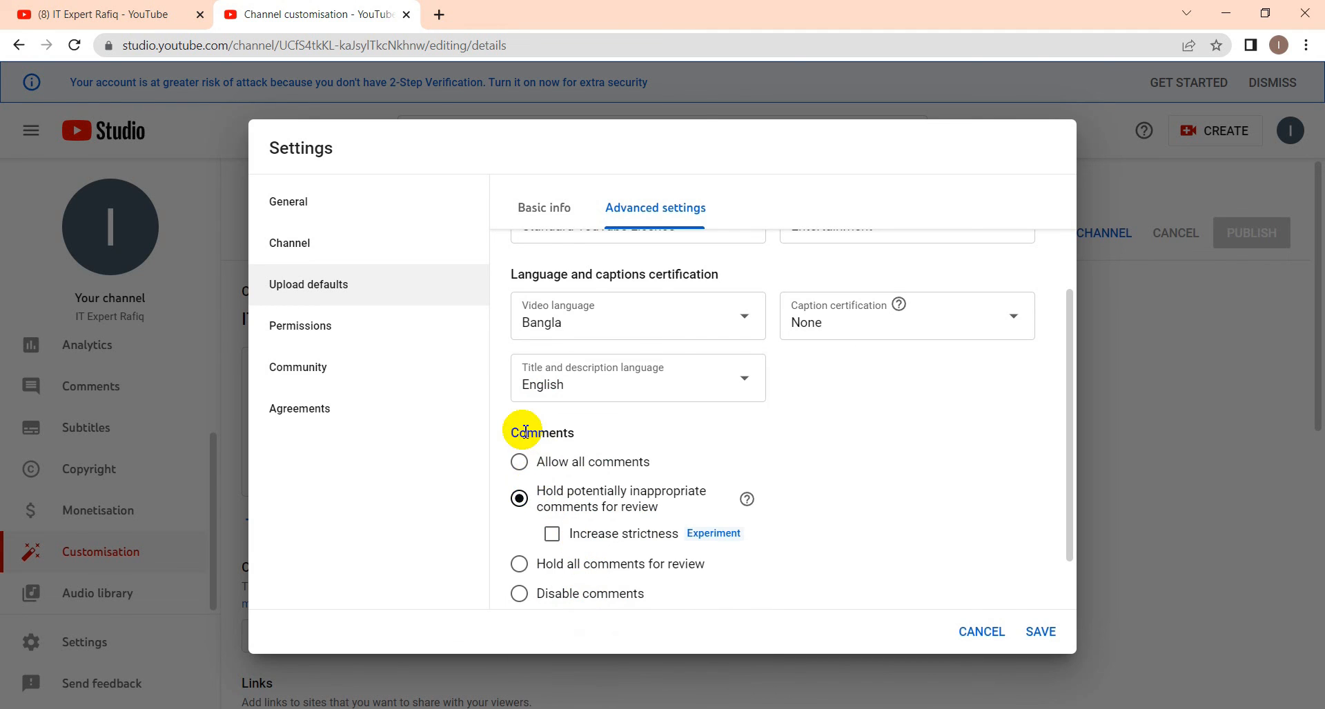
Step: Set the default comment moderation for uploads to allow all comments
left_click(545, 472)
scroll(693, 489, "down", 1)
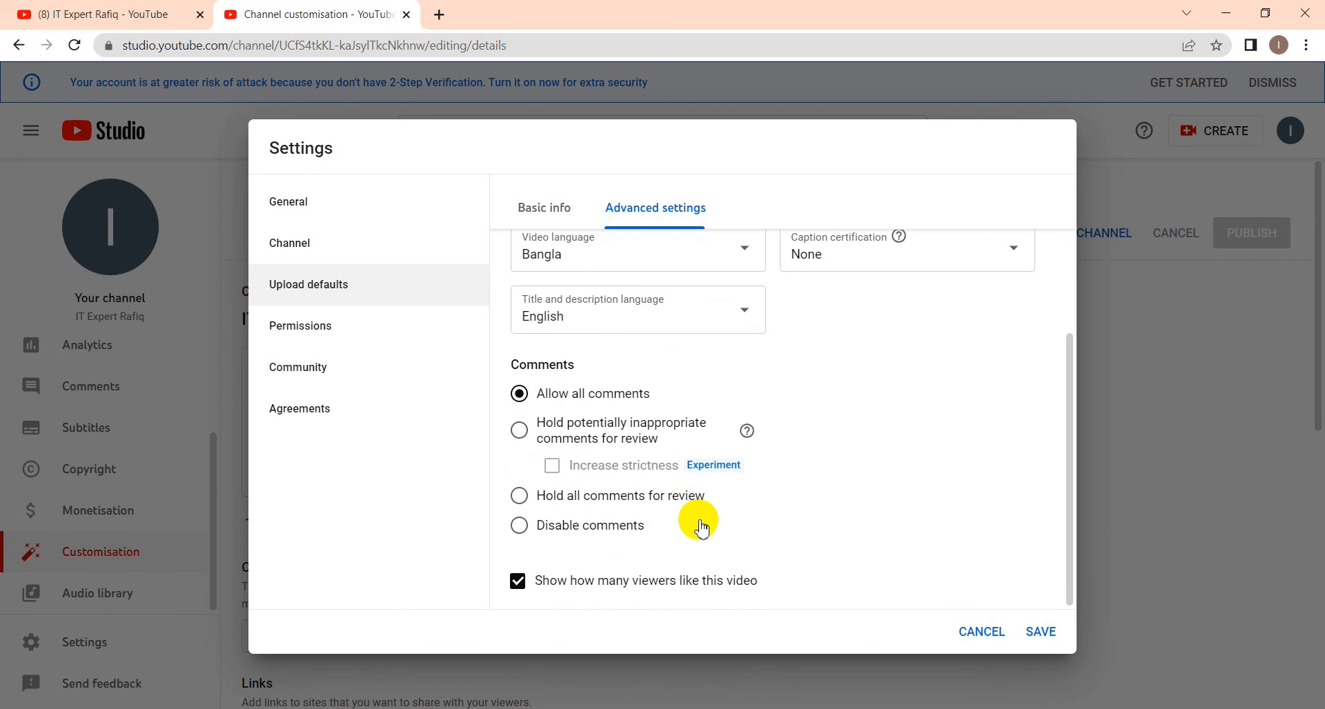
scroll(711, 511, "up", 4)
scroll(778, 456, "down", 4)
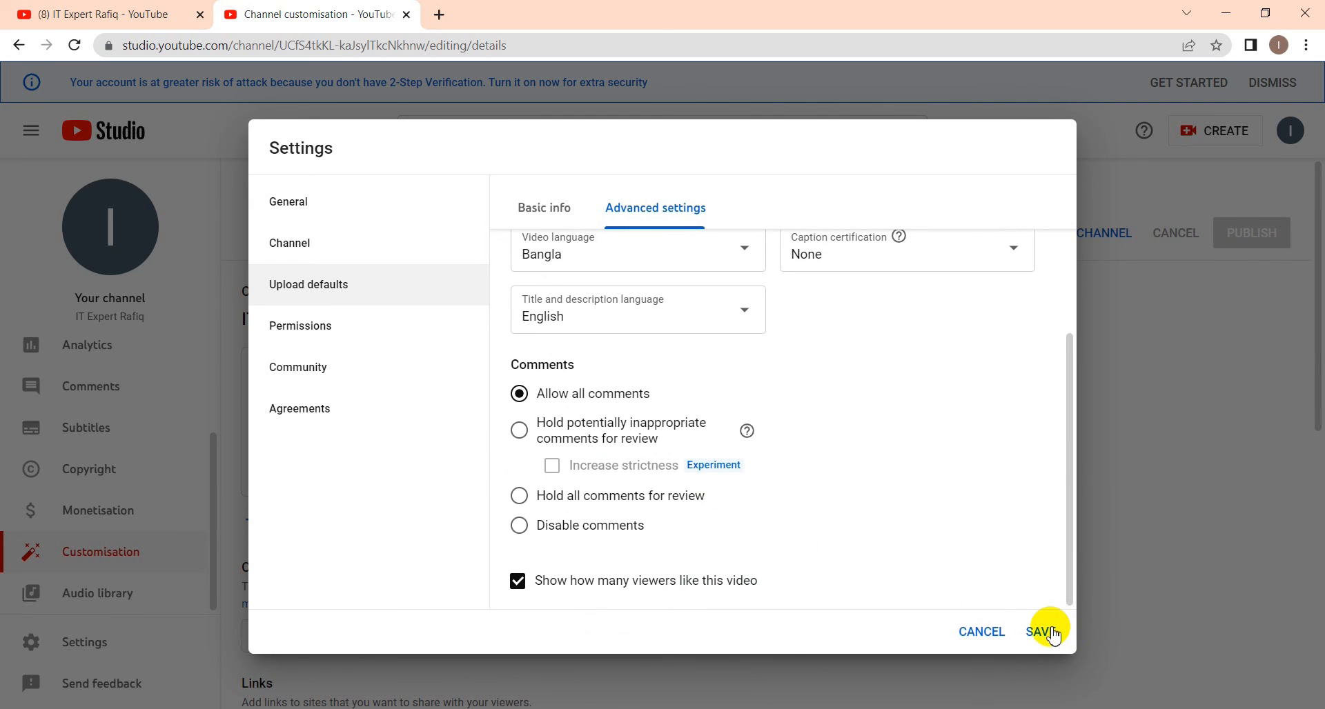
Step: Review the permissions, community filters and agreements without changing them, and save the channel settings
left_click(317, 330)
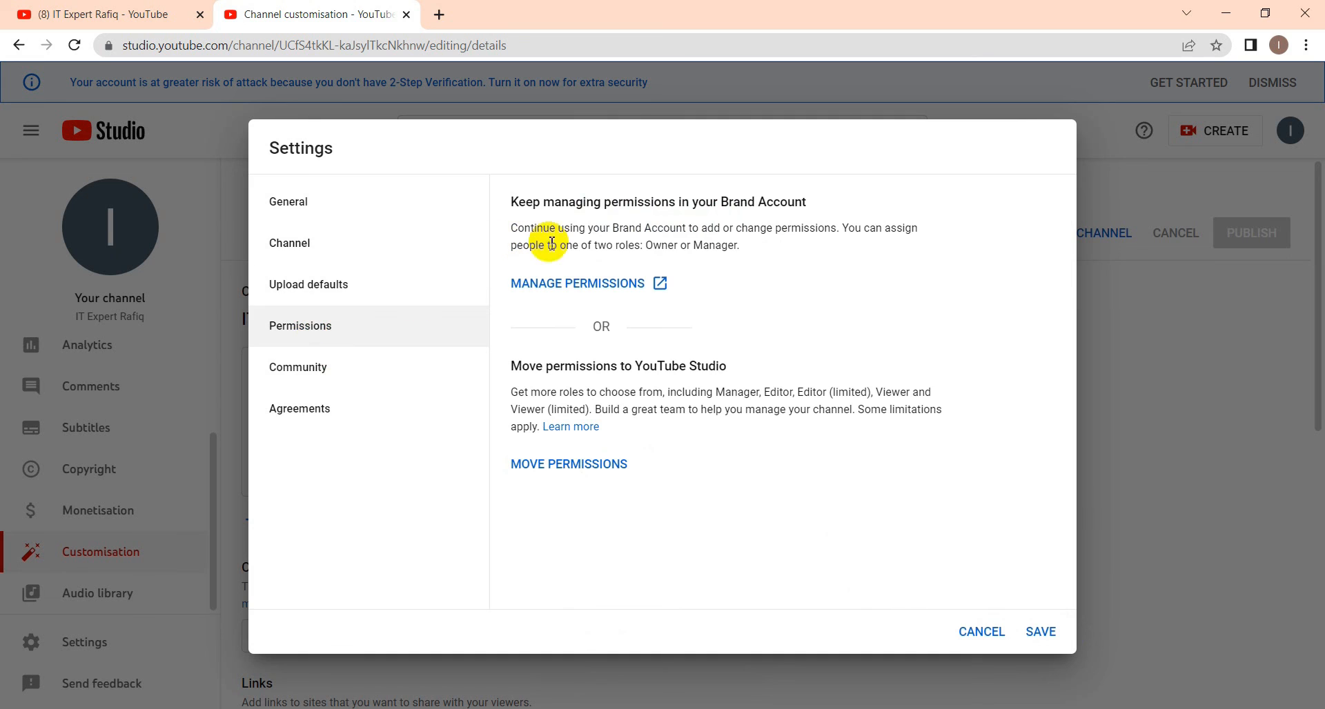
left_click(331, 381)
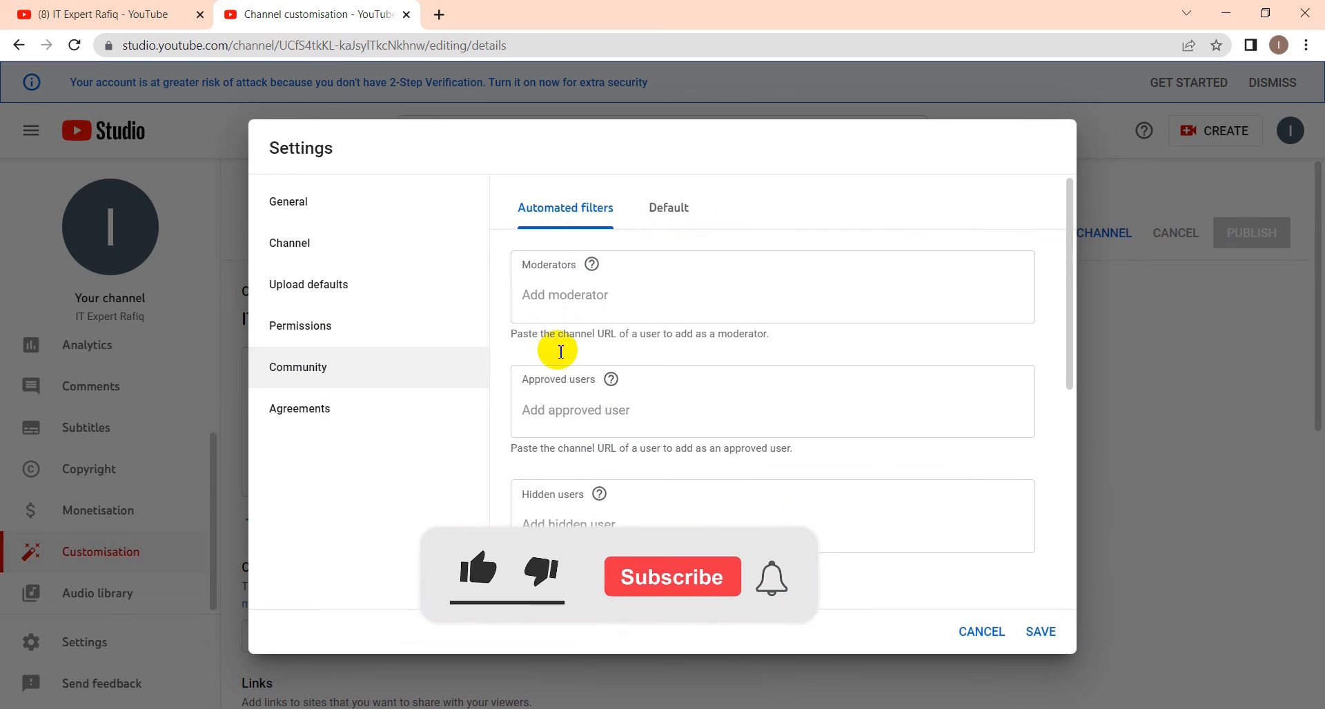
scroll(561, 411, "down", 3)
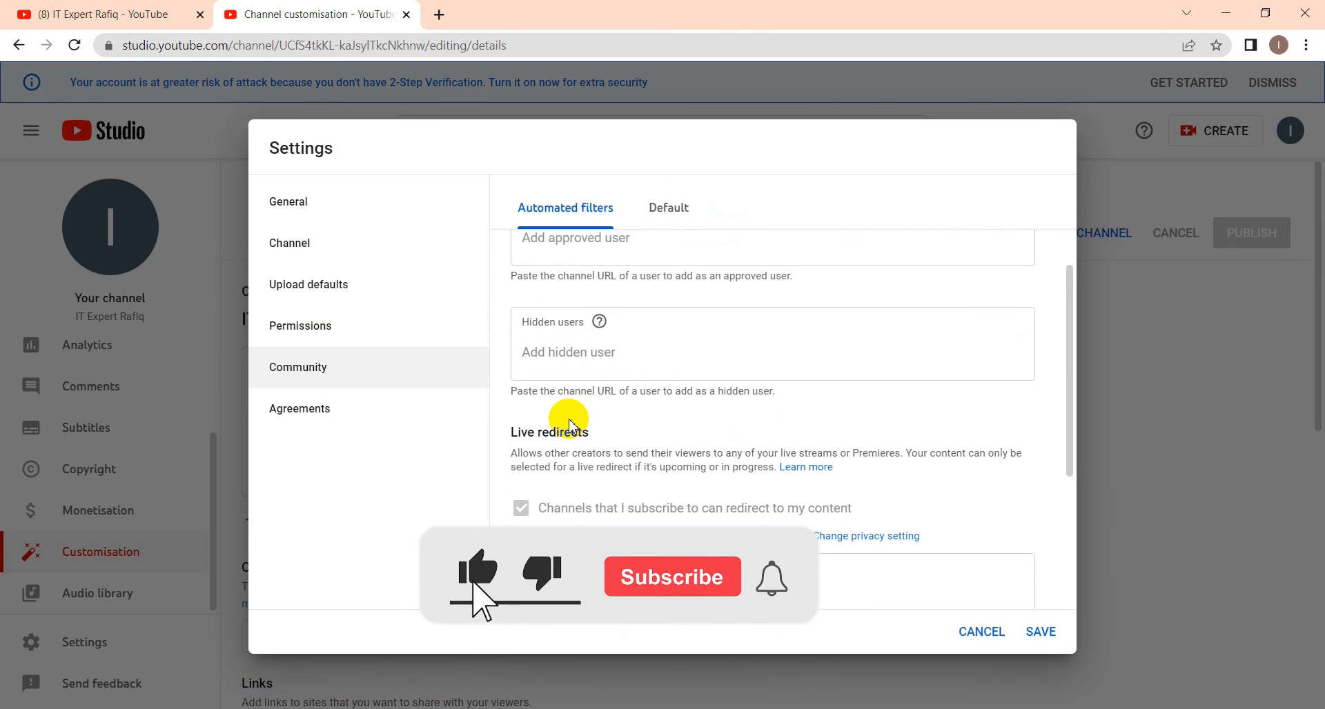
scroll(562, 483, "down", 4)
left_click(564, 481)
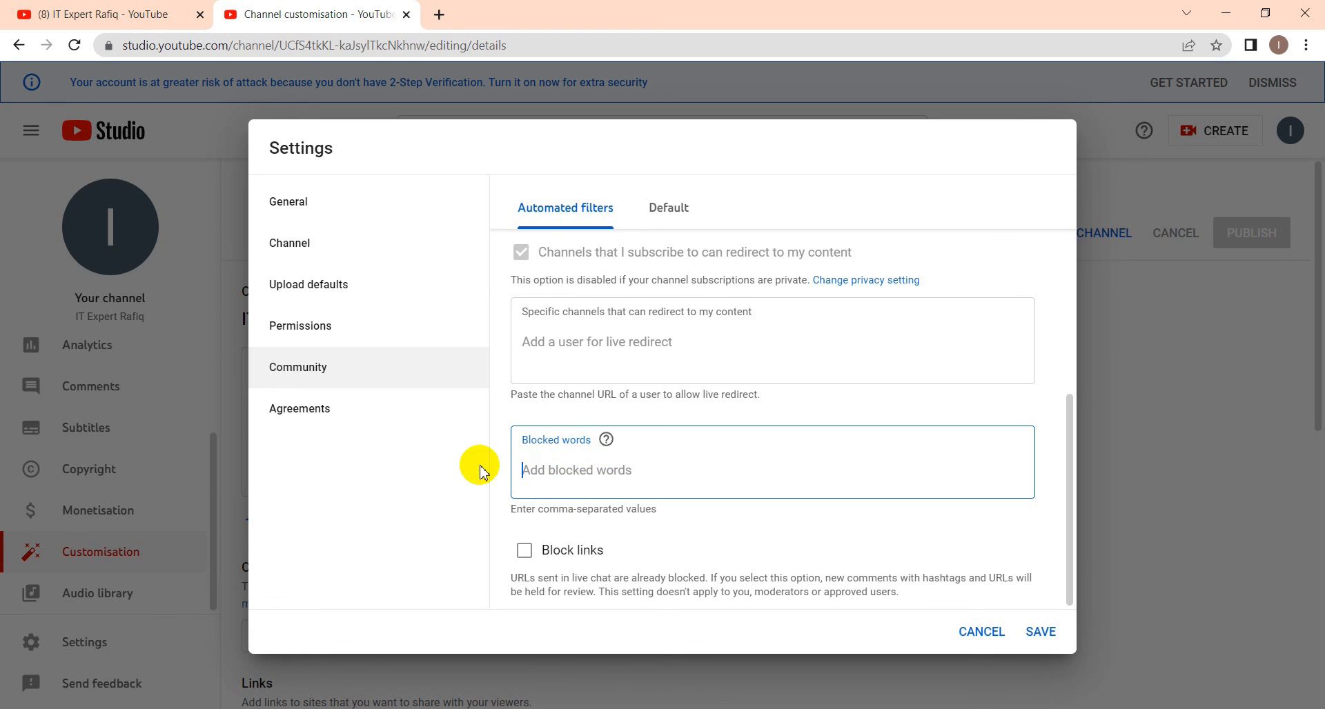
left_click(346, 417)
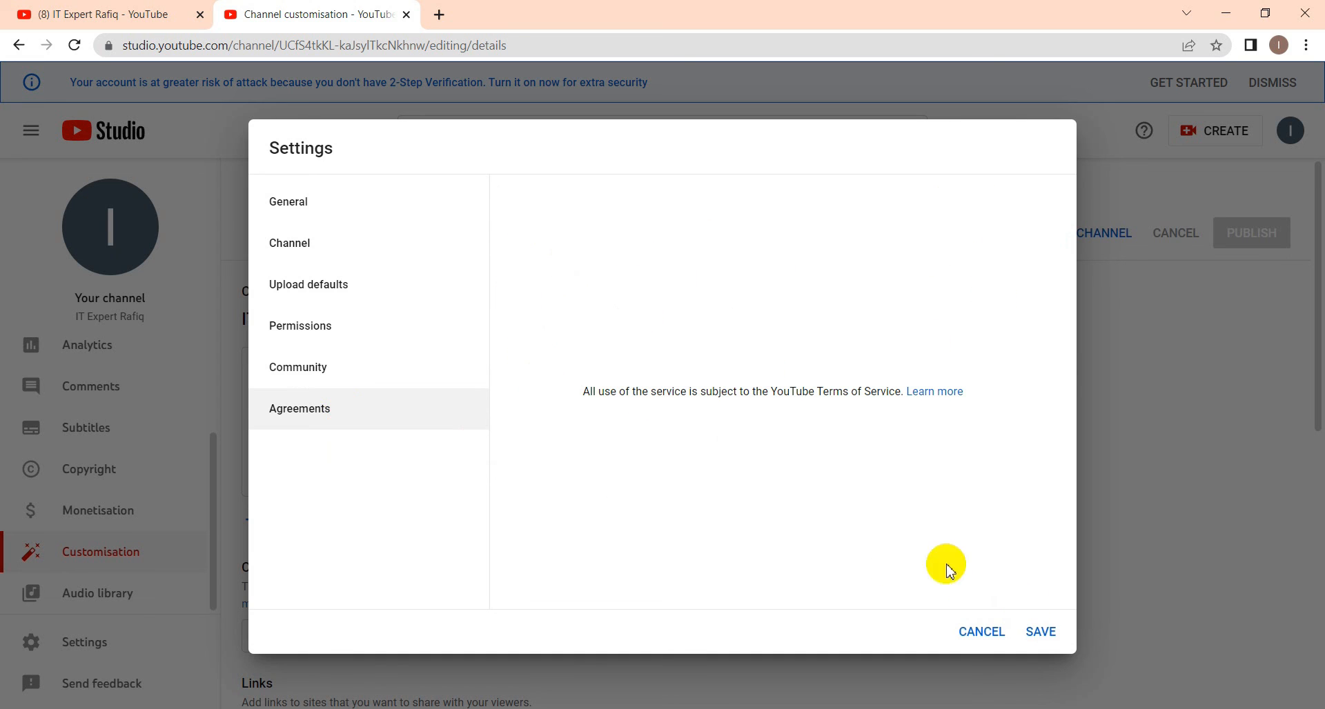
left_click(1035, 633)
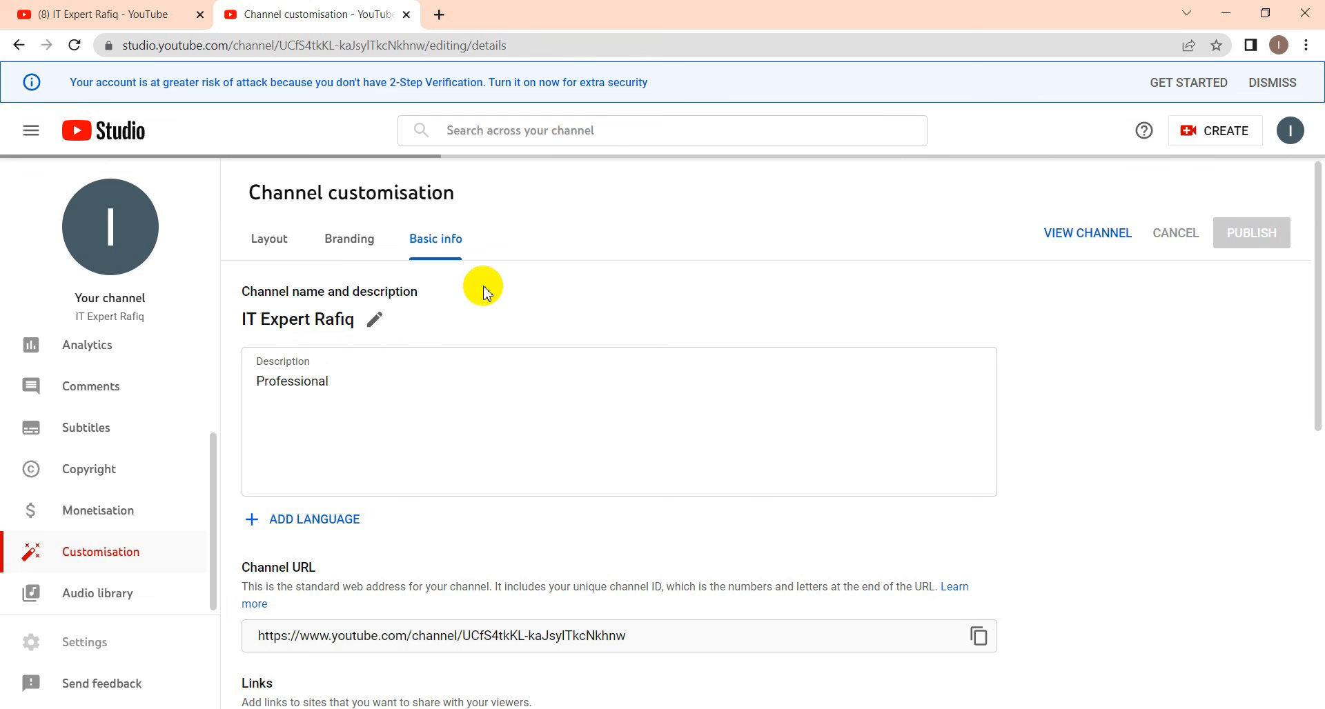
Step: Examine the YouTube Partner Programme eligibility criteria for the channel's monetisation
left_click(94, 521)
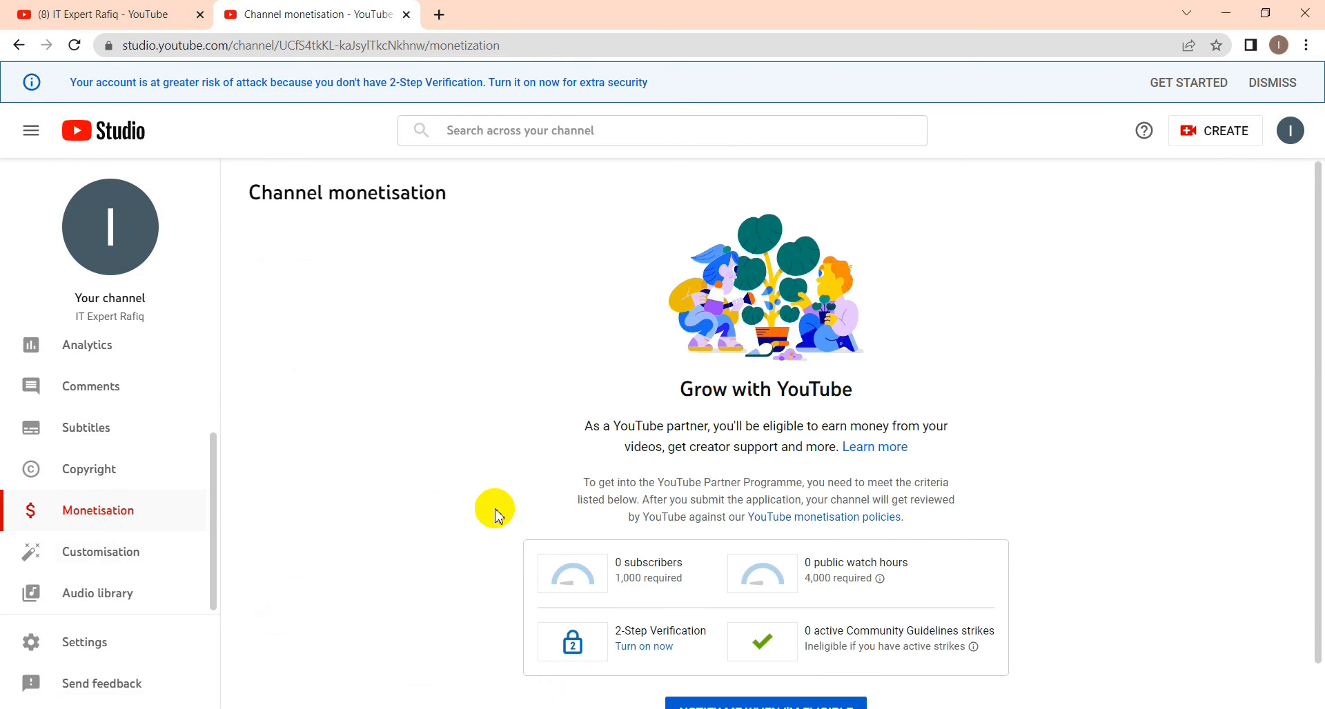
scroll(525, 517, "down", 2)
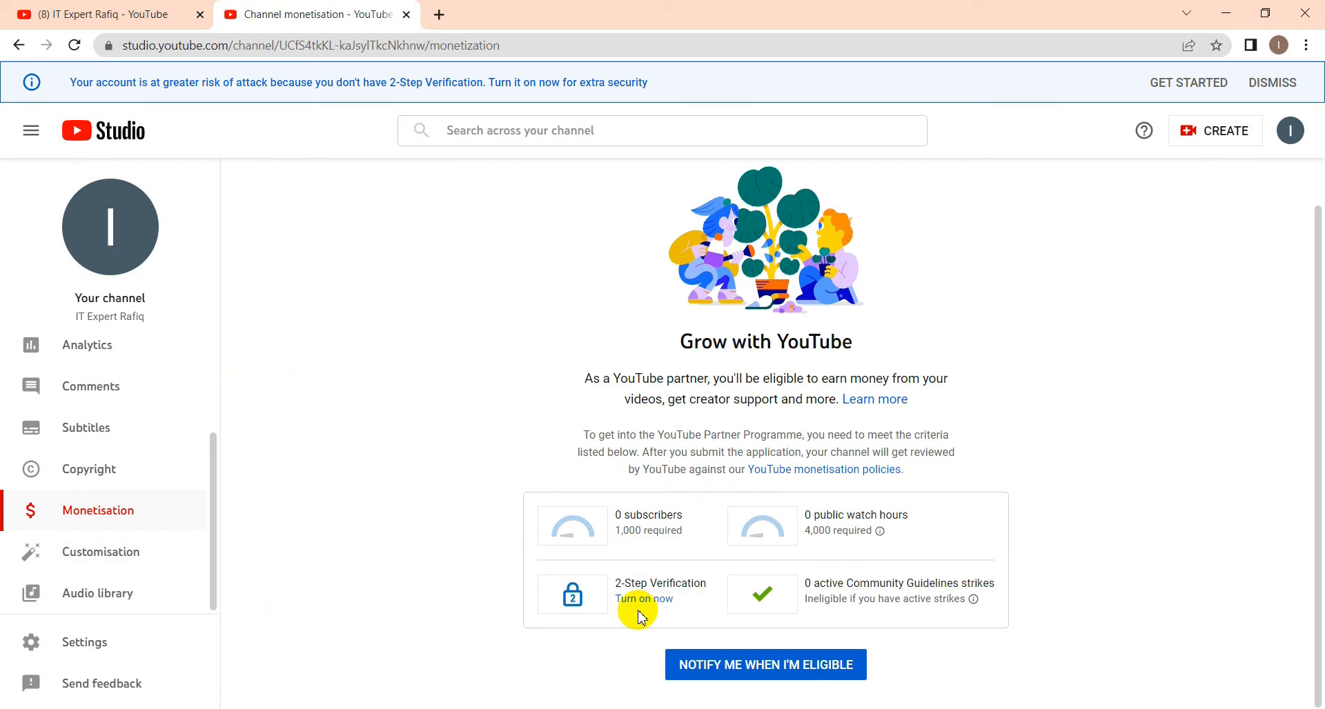
scroll(135, 476, "up", 2)
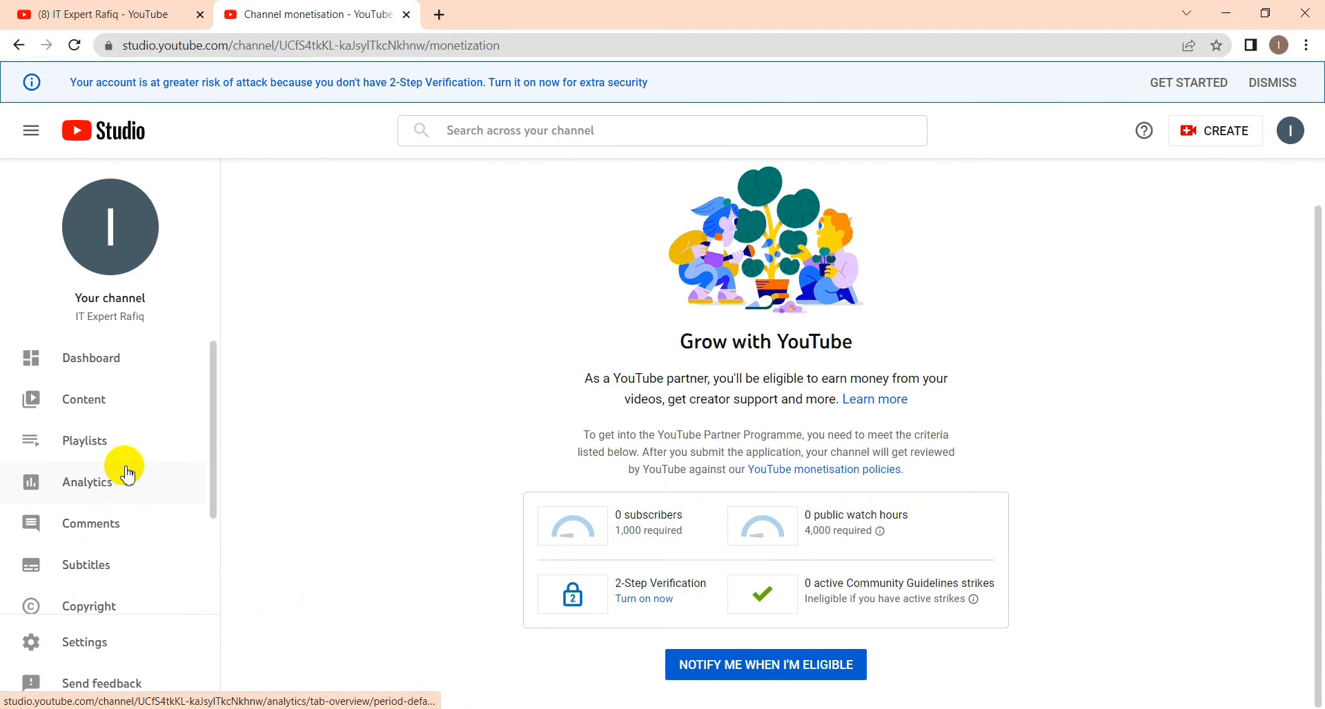